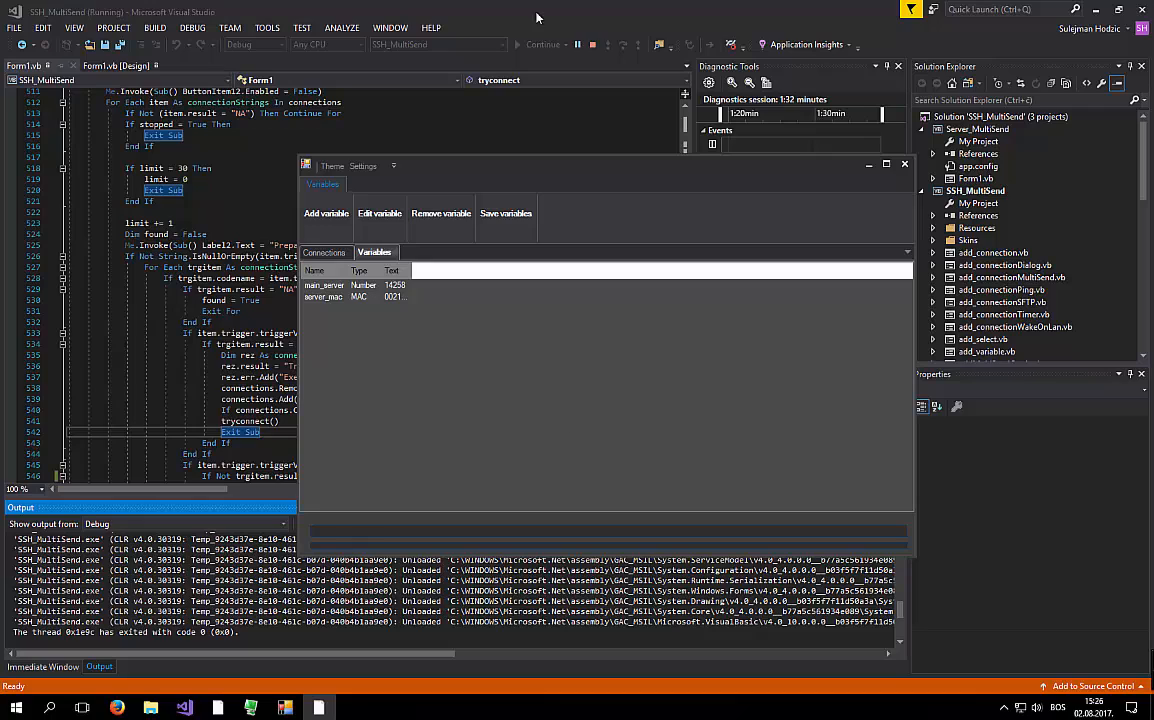
- Check the main_server and server_mac variables, then switch to the empty Connections list
left_click(320, 286)
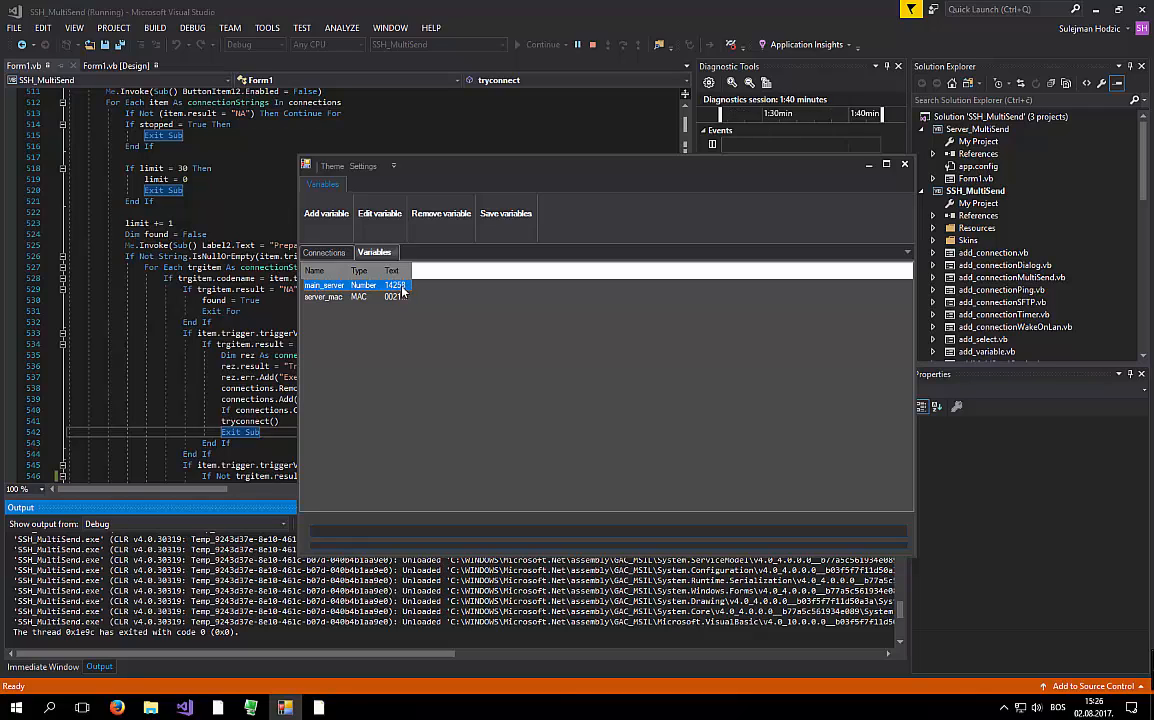
left_click(343, 299)
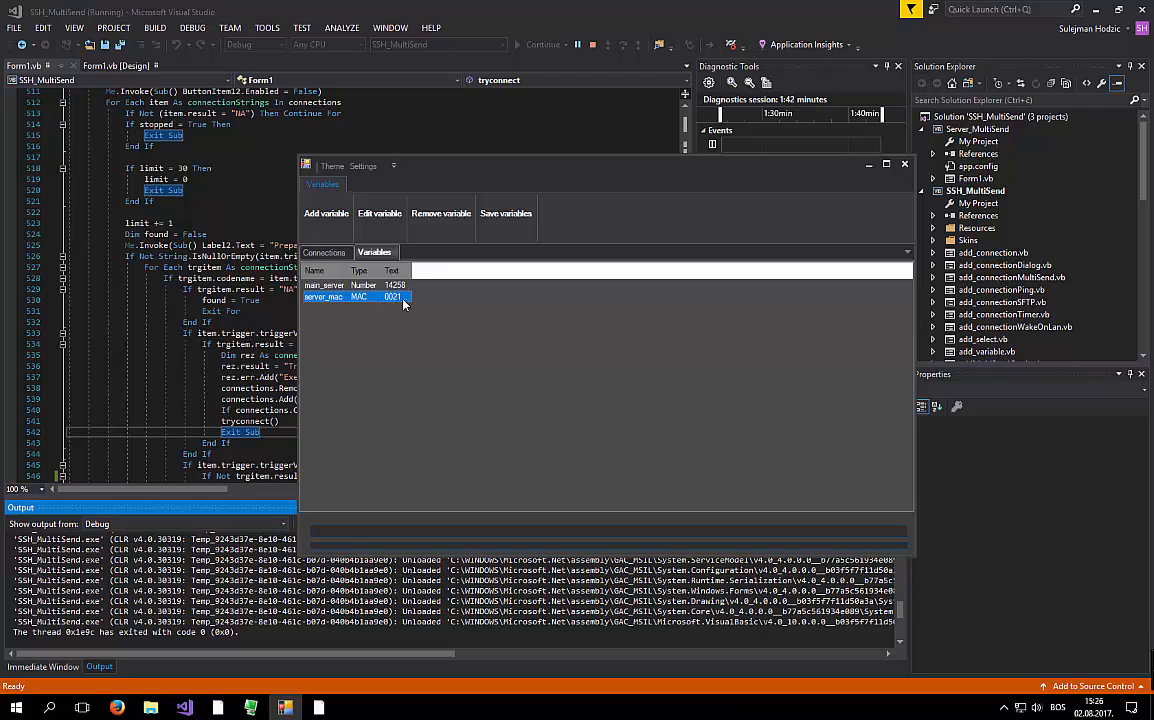
left_click(313, 254)
- Inspect the Connections list's context menu a few times, dismissing it each time
right_click(306, 261)
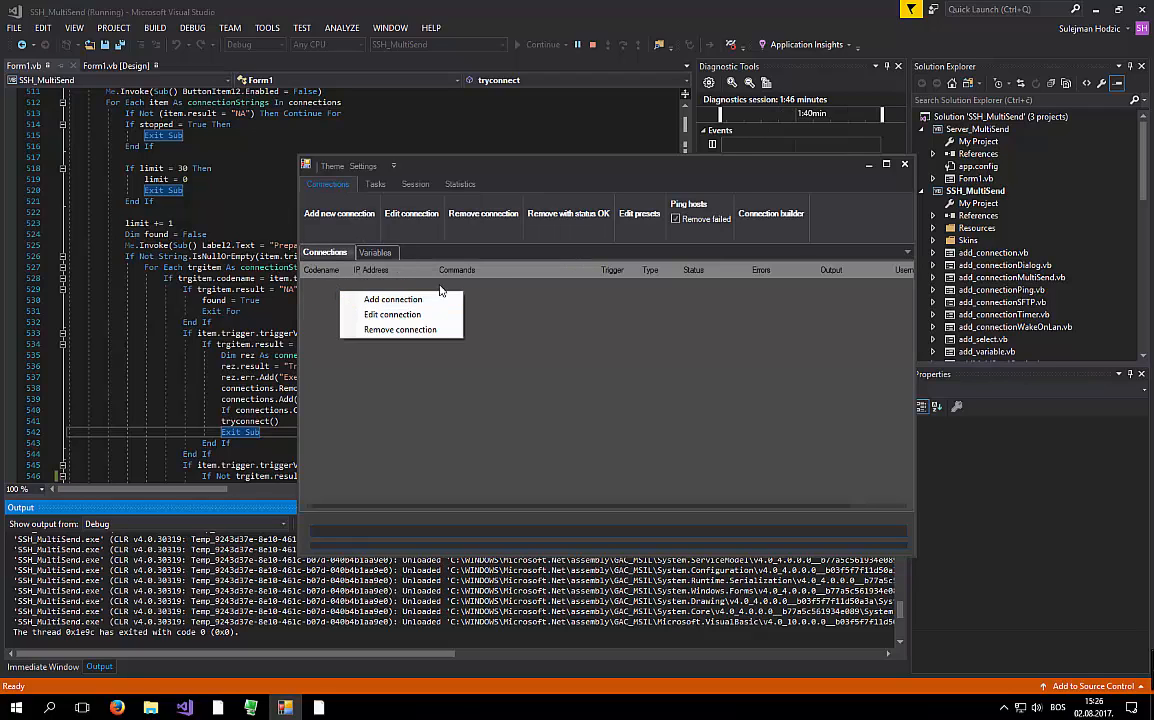
left_click(503, 291)
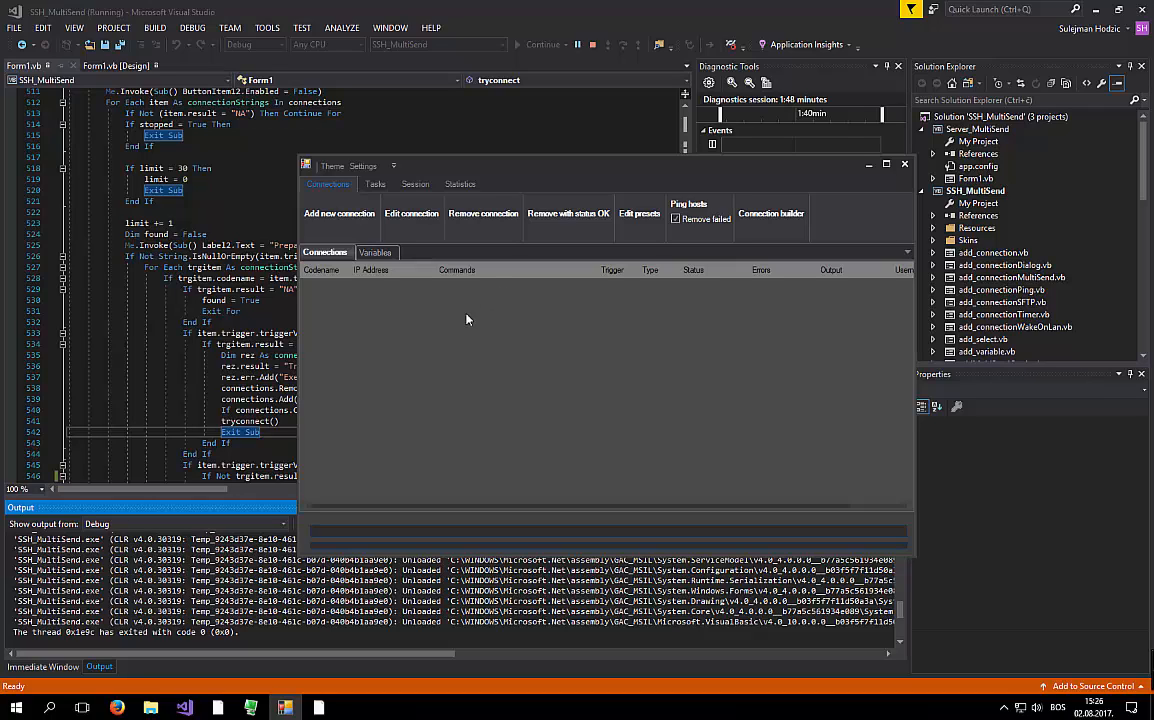
right_click(465, 319)
left_click(433, 297)
right_click(371, 316)
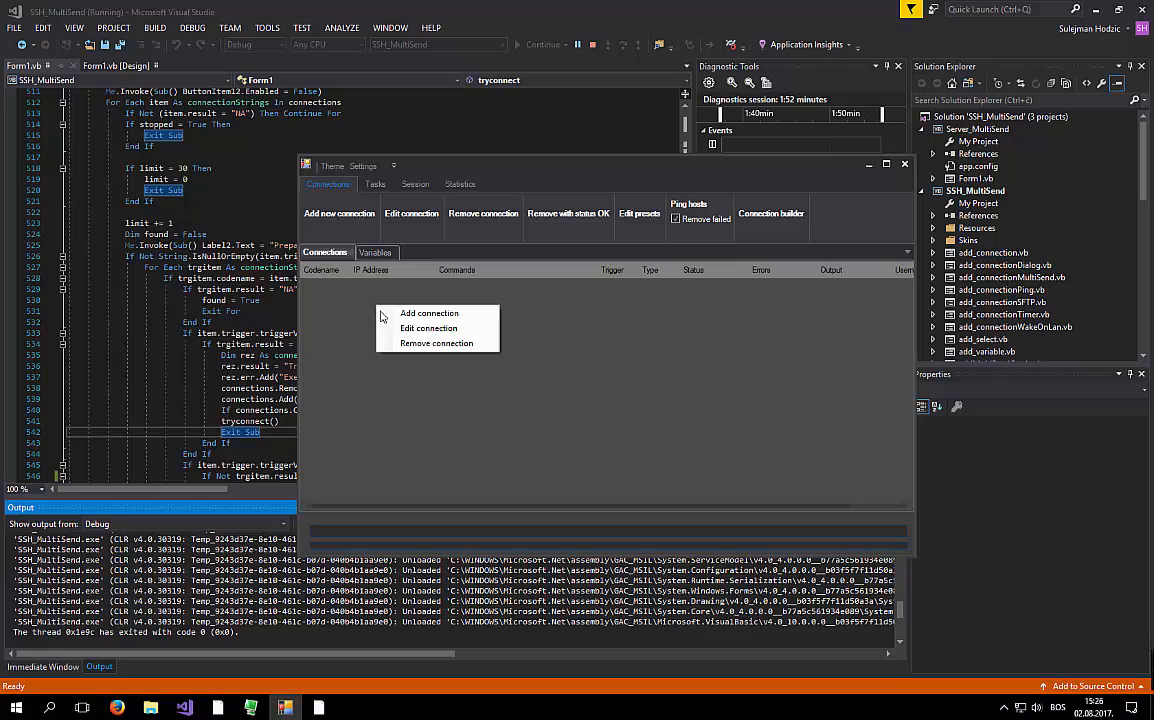
left_click(400, 284)
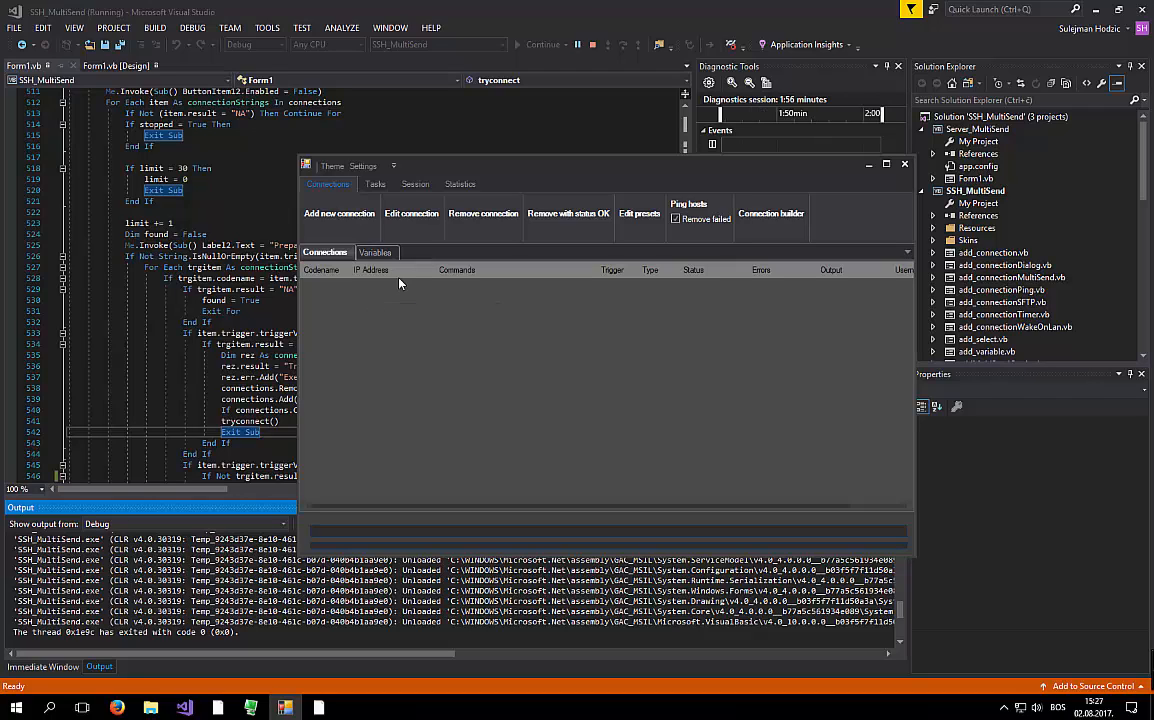
- Open the connection builder maximized and show the SSH, SFTP, MultiSend and Ping type chooser
left_click(758, 233)
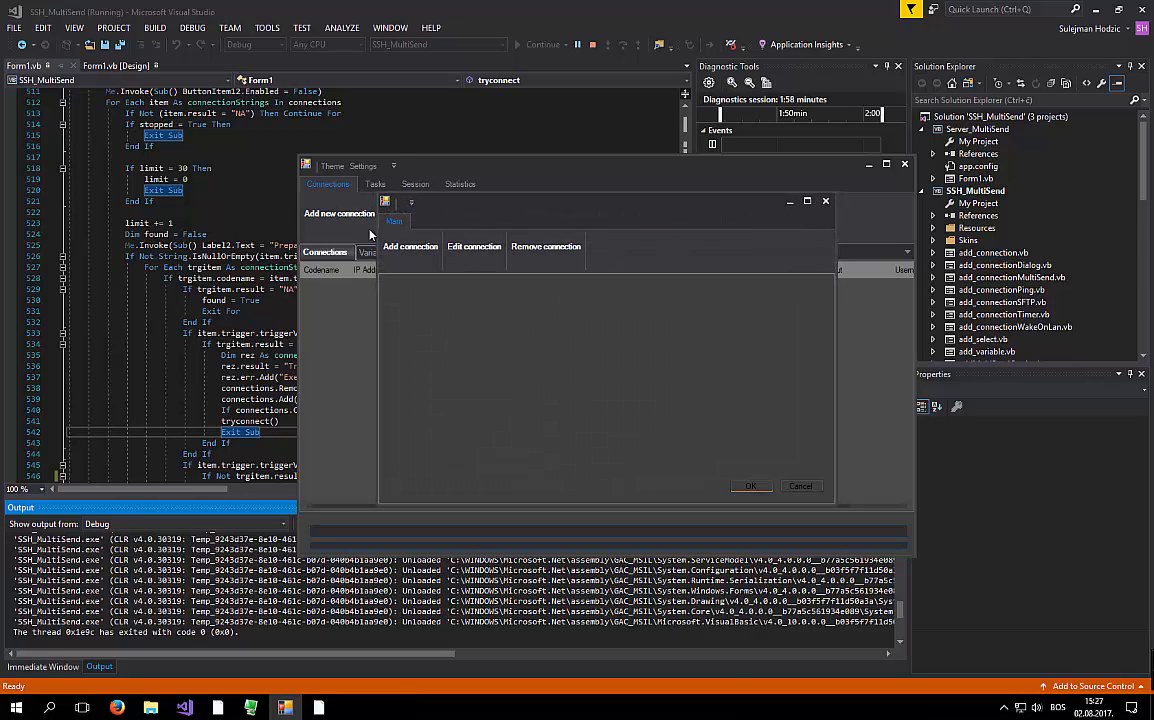
left_click_drag(763, 203, 677, 206)
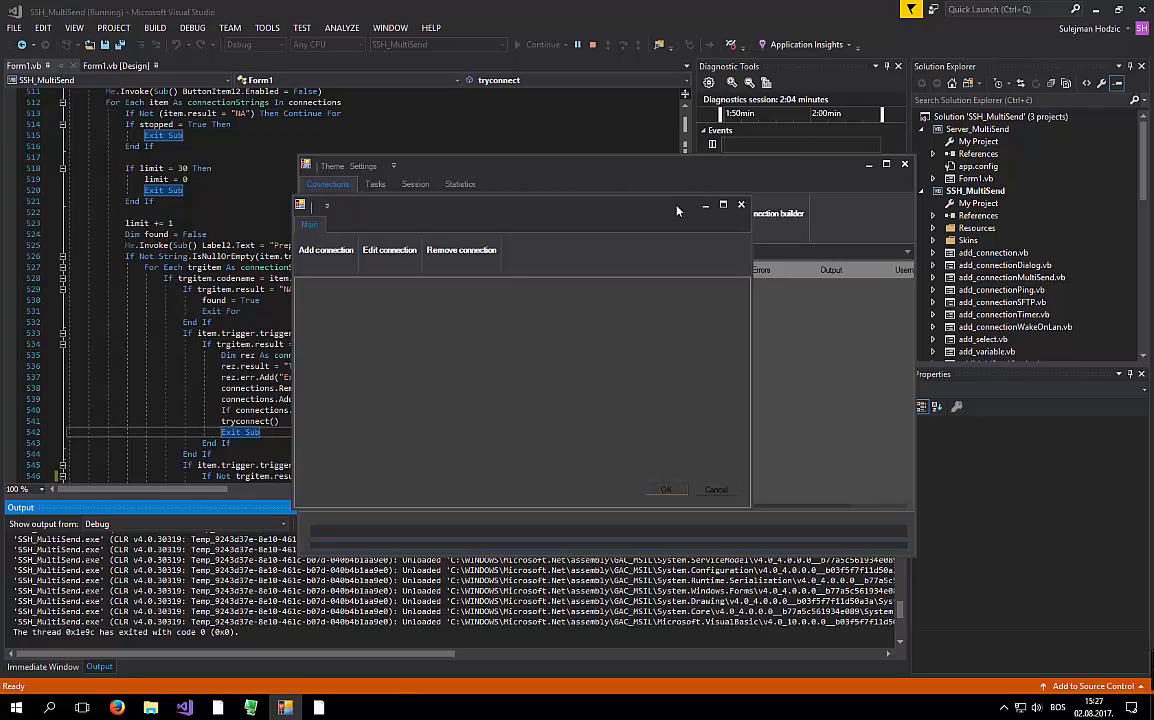
left_click(725, 206)
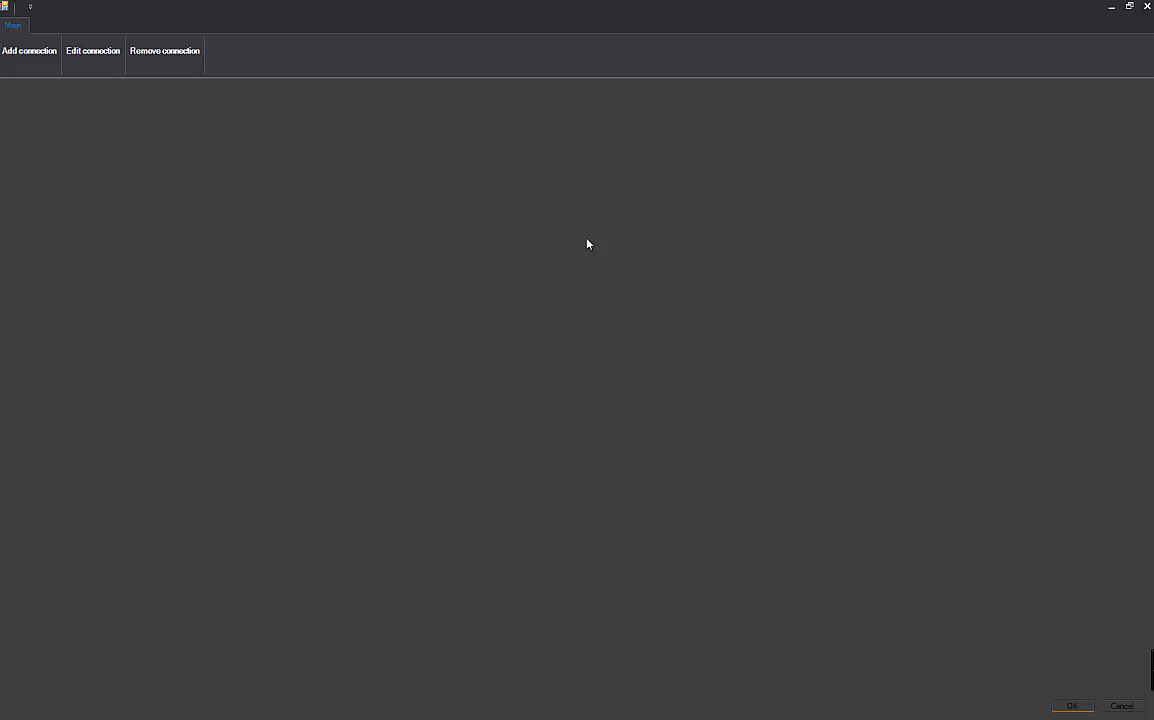
left_click(33, 57)
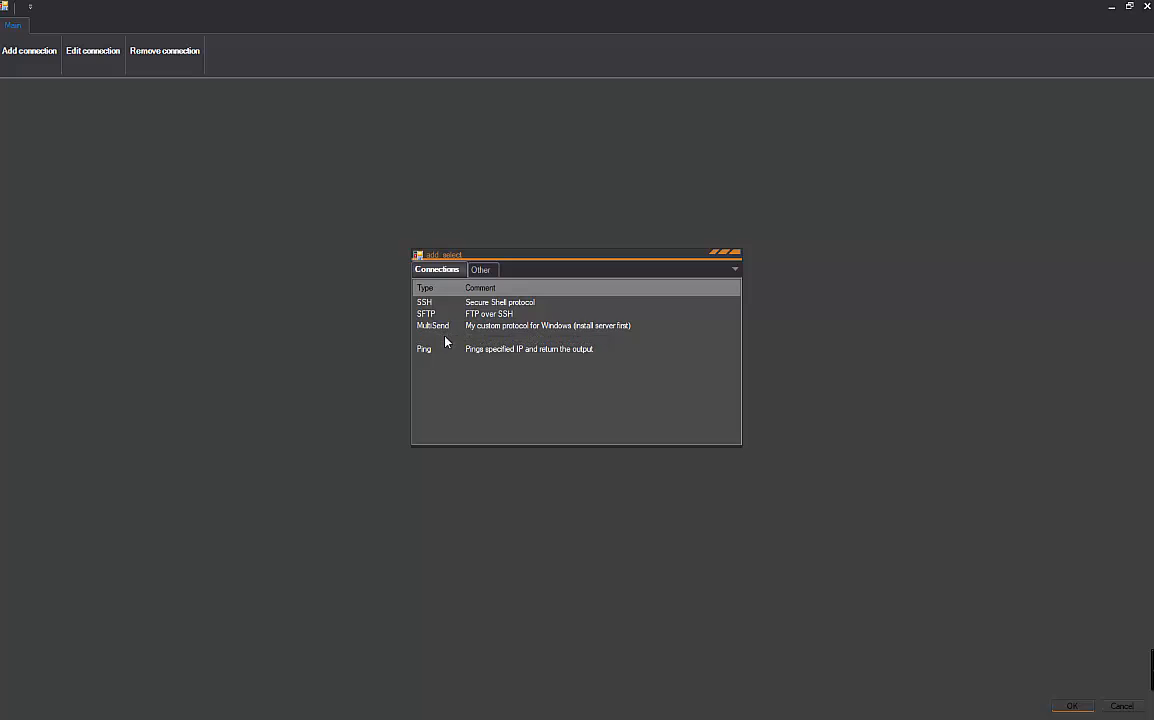
- Add a WakeOnLan connection with MAC address var:server_mac, then expand WakeOnLan0's triggers
double_click(440, 337)
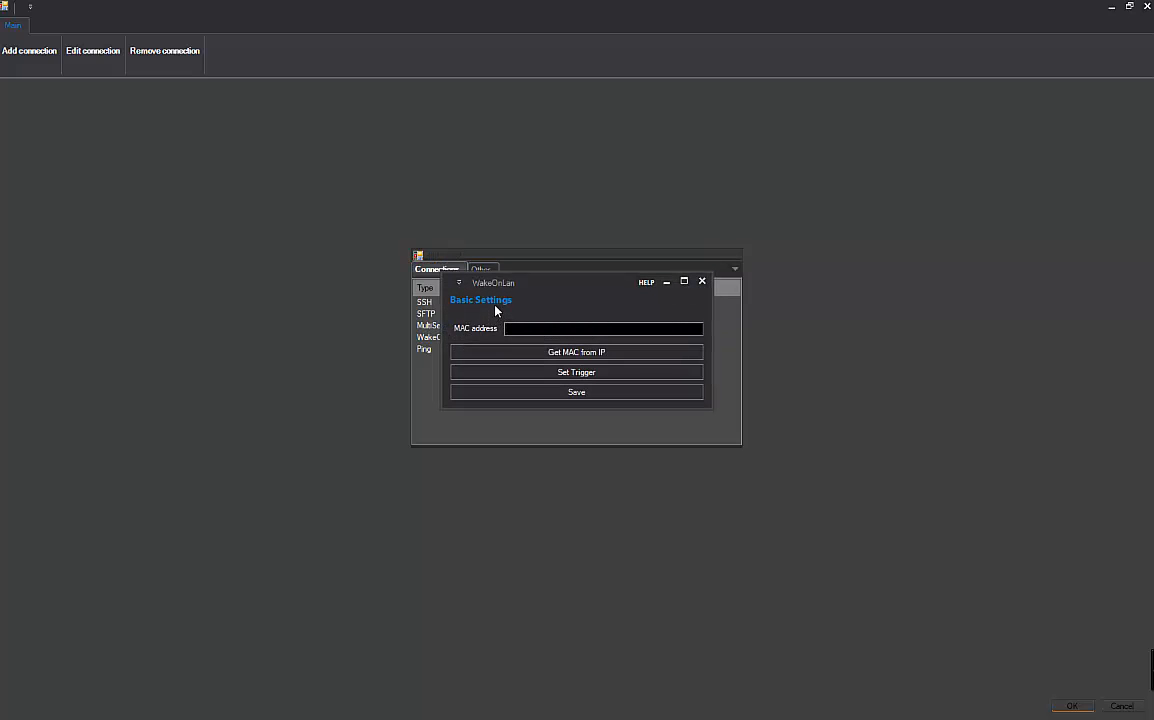
type("var")
key("Down")
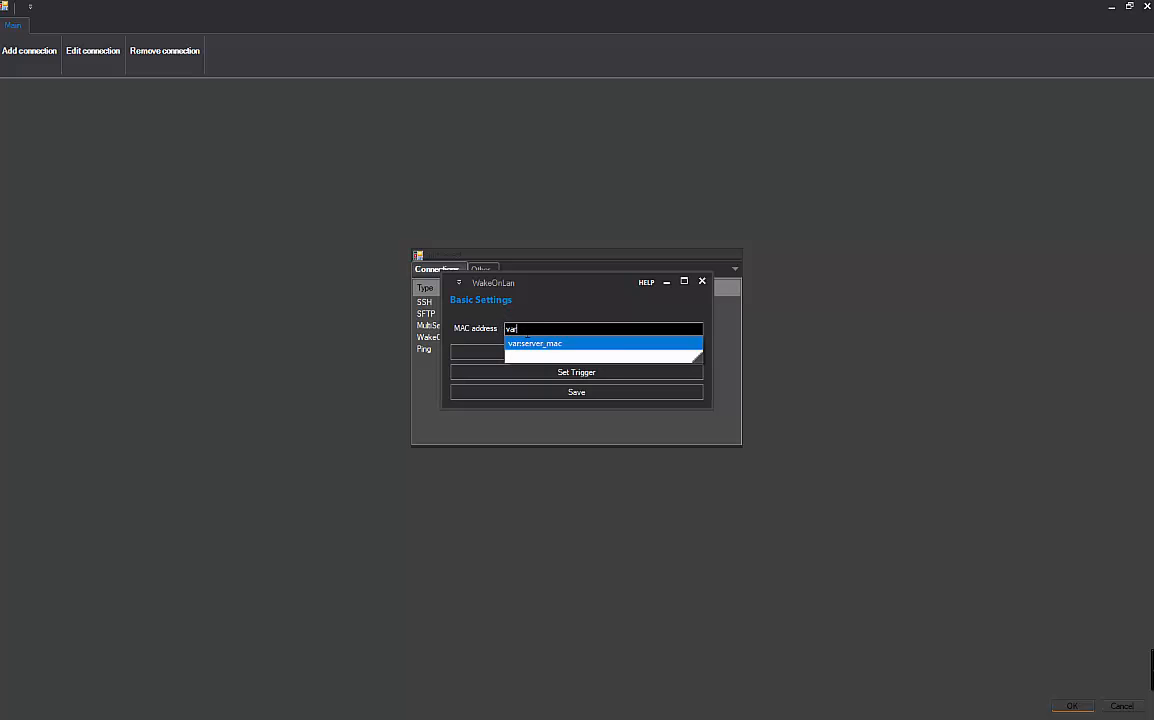
key("Return")
left_click(600, 323)
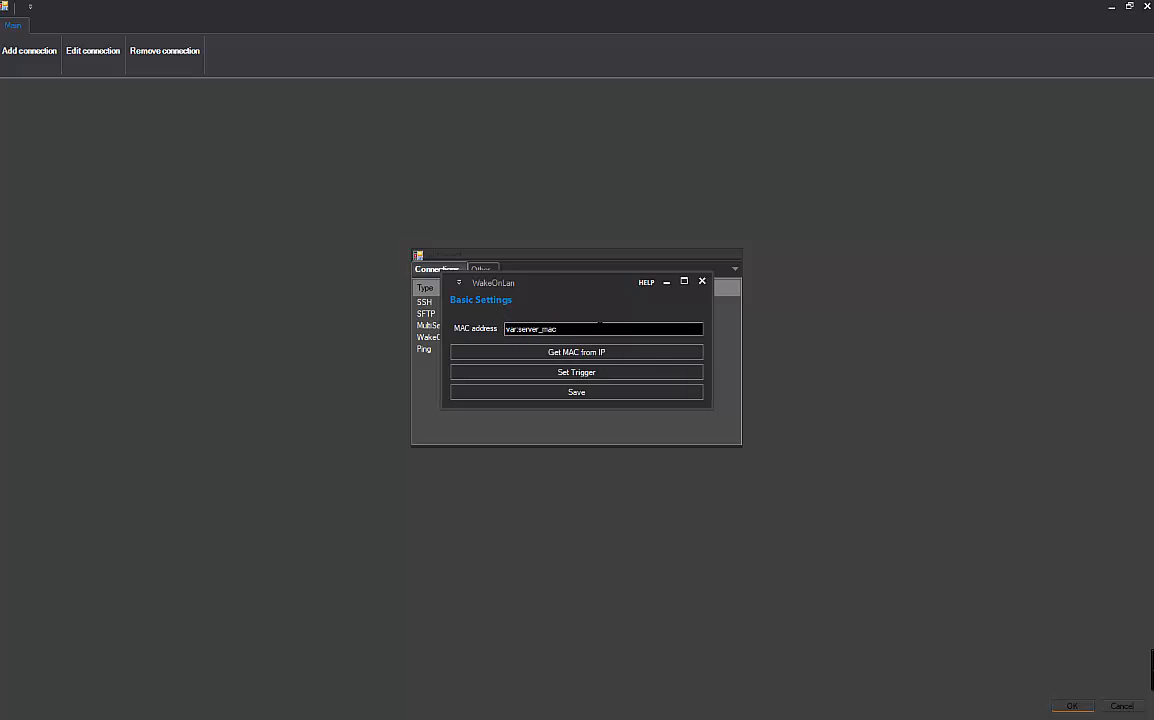
left_click(614, 393)
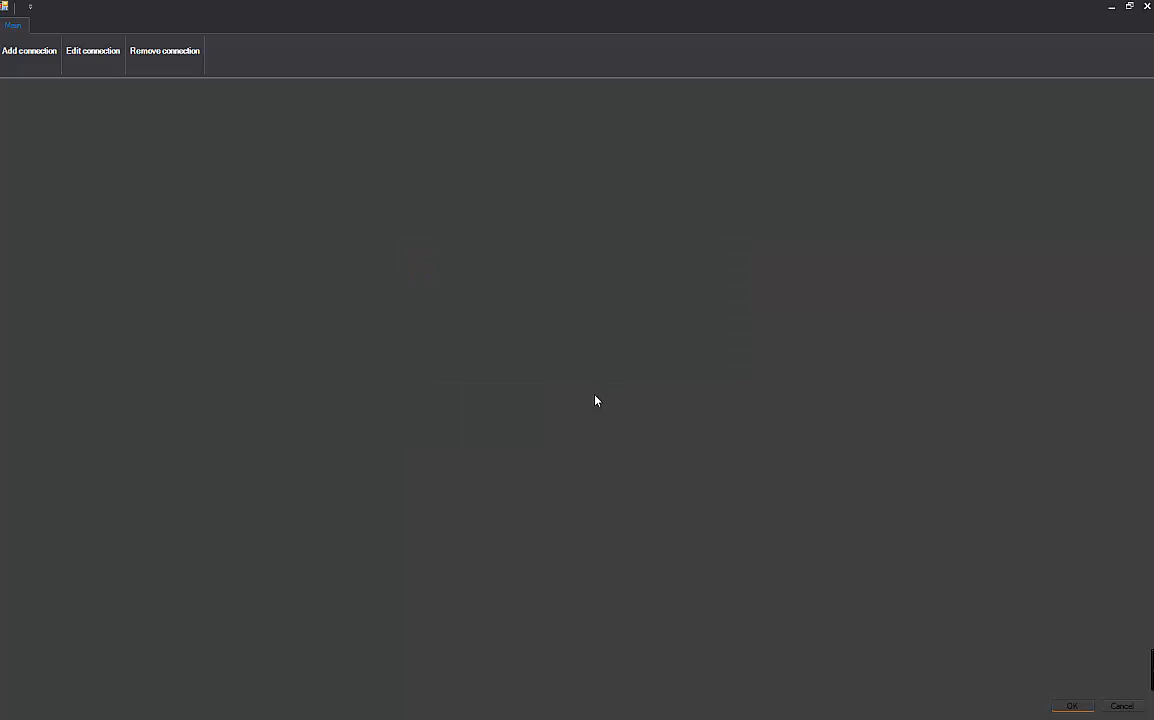
left_click(7, 86)
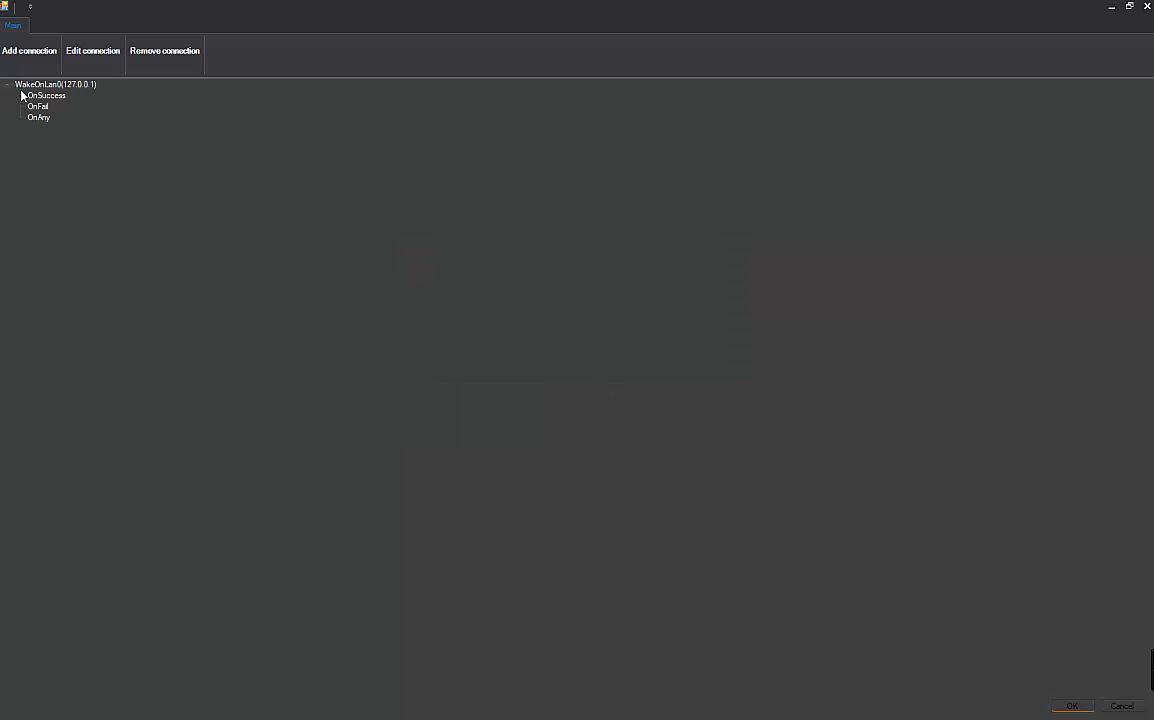
- Add a Timer task with a 5000 ms interval under WakeOnLan0's OnSuccess
left_click(31, 97)
left_click(40, 107)
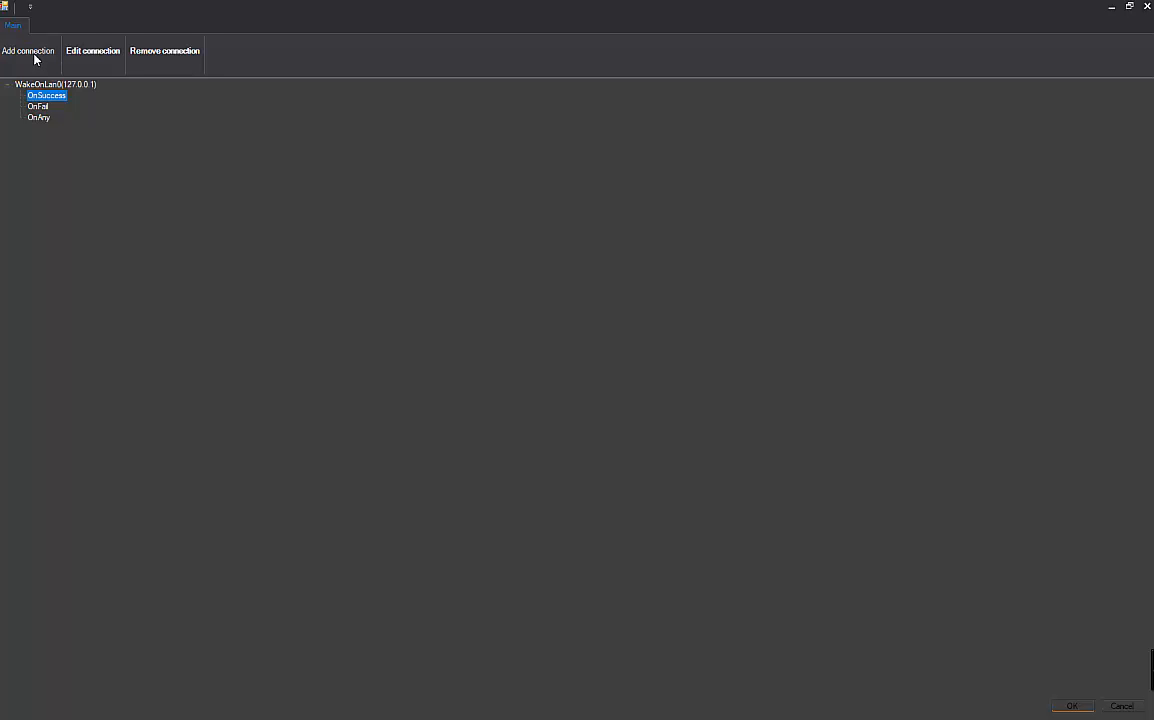
left_click(34, 58)
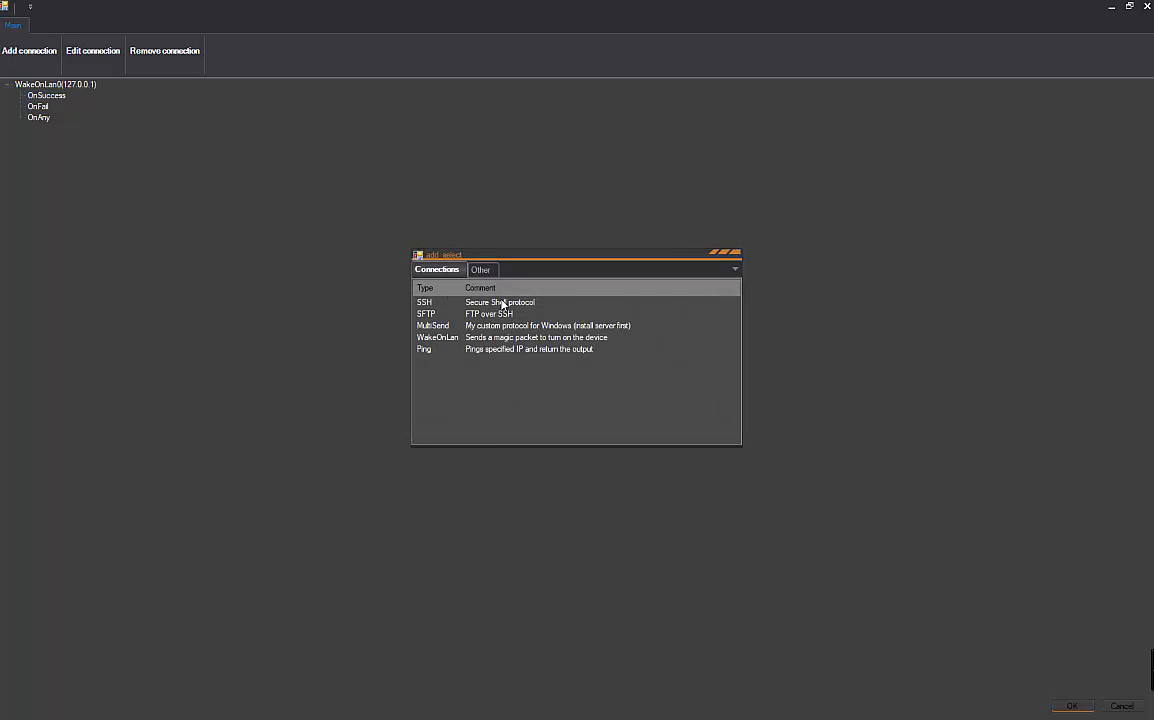
left_click(482, 270)
double_click(484, 303)
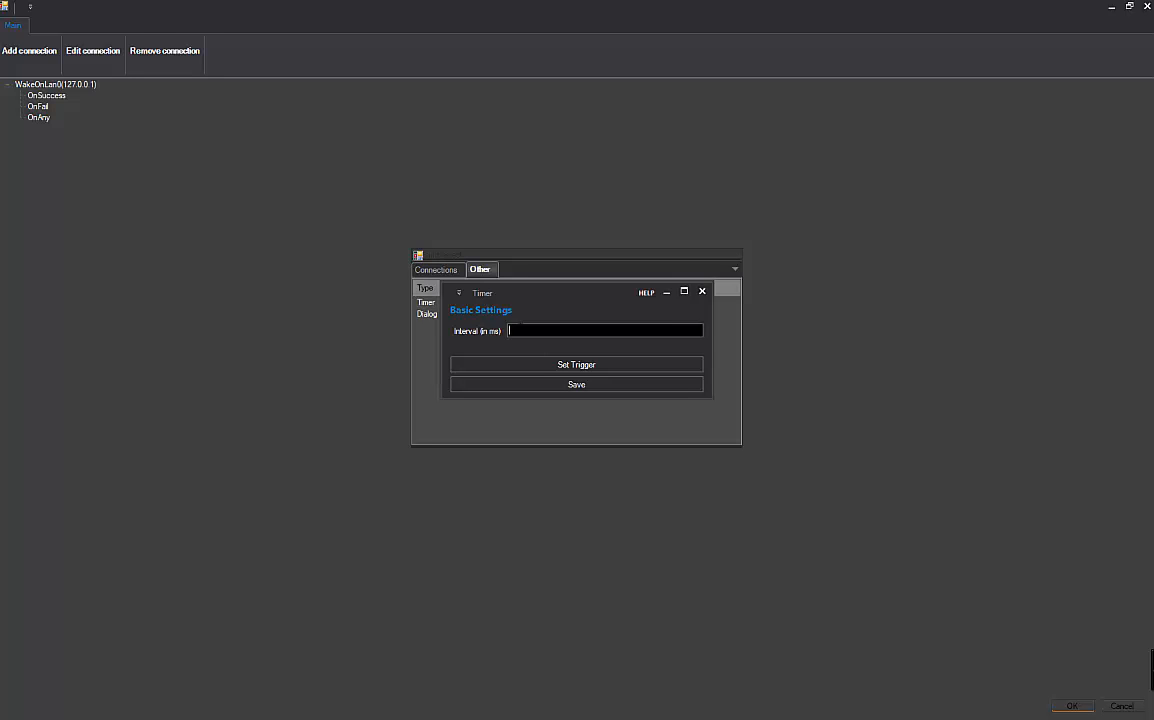
type("5000")
left_click(543, 386)
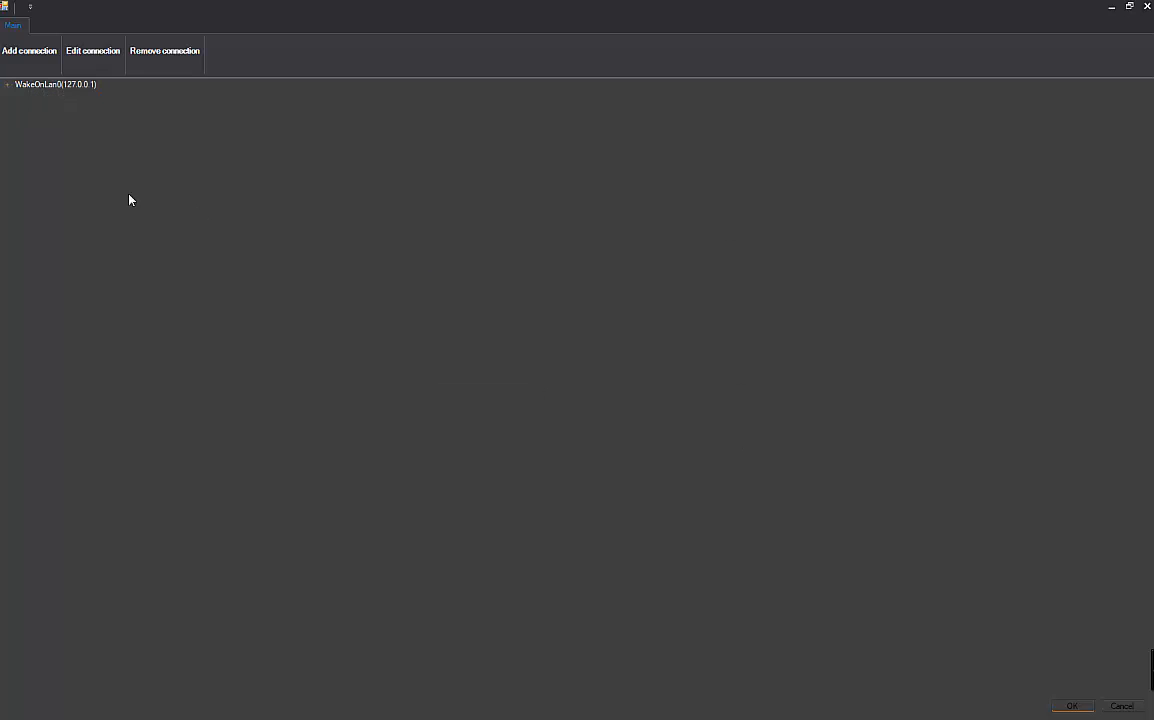
- Expand WakeOnLan0 and Timer0 in the tree and select Timer0's OnSuccess trigger
left_click(7, 84)
left_click(21, 95)
left_click(34, 106)
left_click(62, 118)
left_click(55, 107)
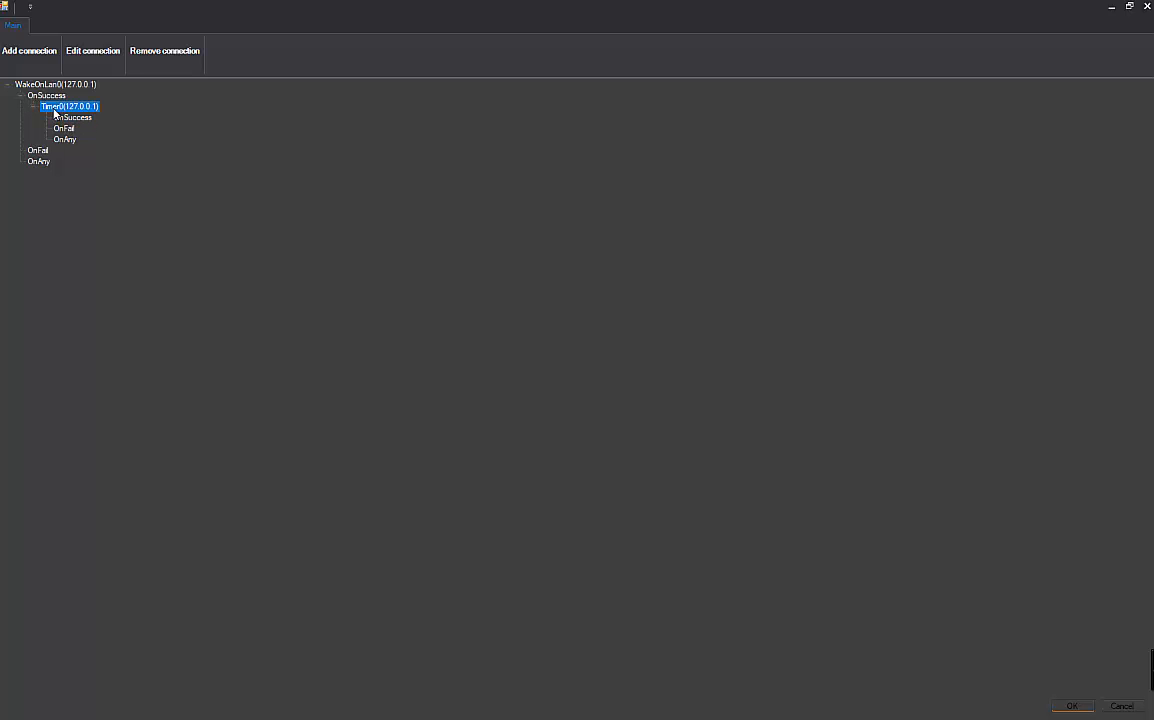
left_click(72, 117)
- Add a Ping connection to 192.168.1.113 under Timer0's OnSuccess
left_click(30, 50)
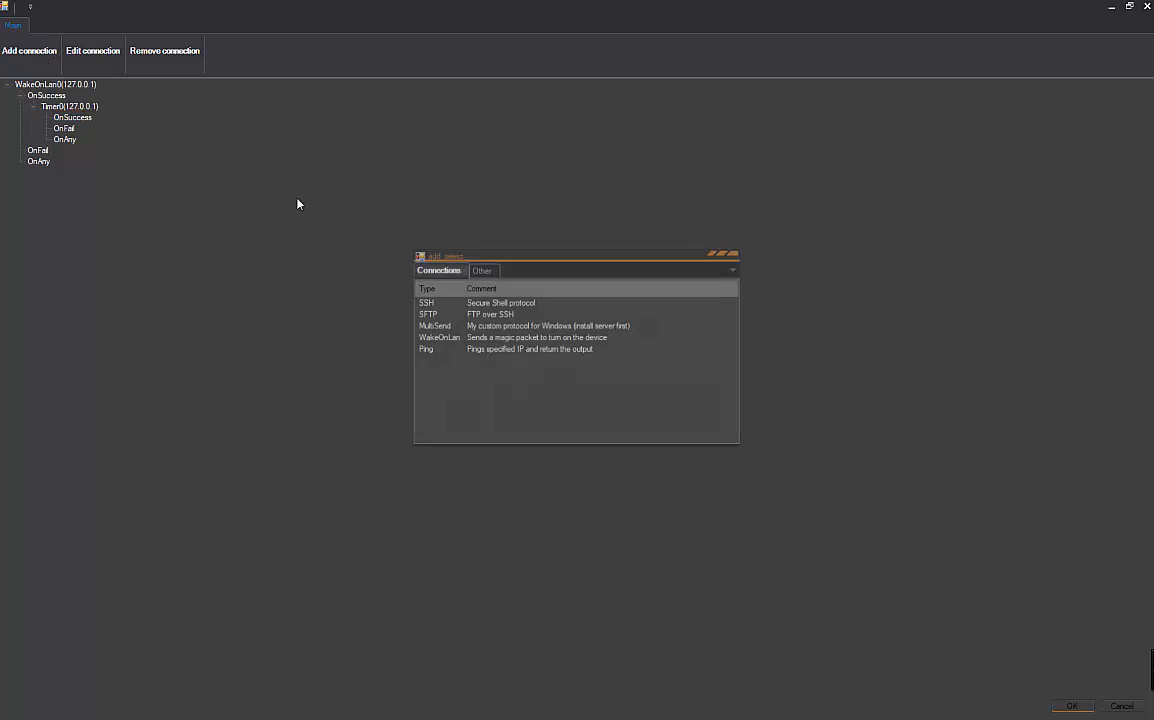
double_click(482, 349)
type("1")
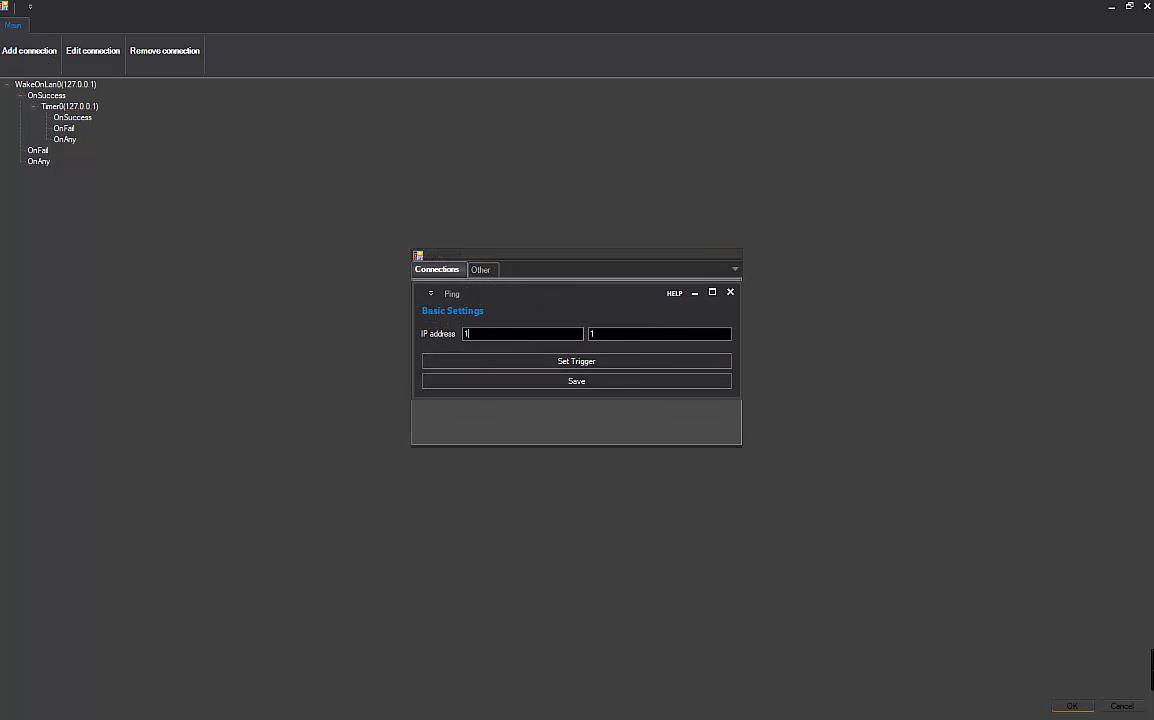
type("92.168.1.113")
key("ctrl+a")
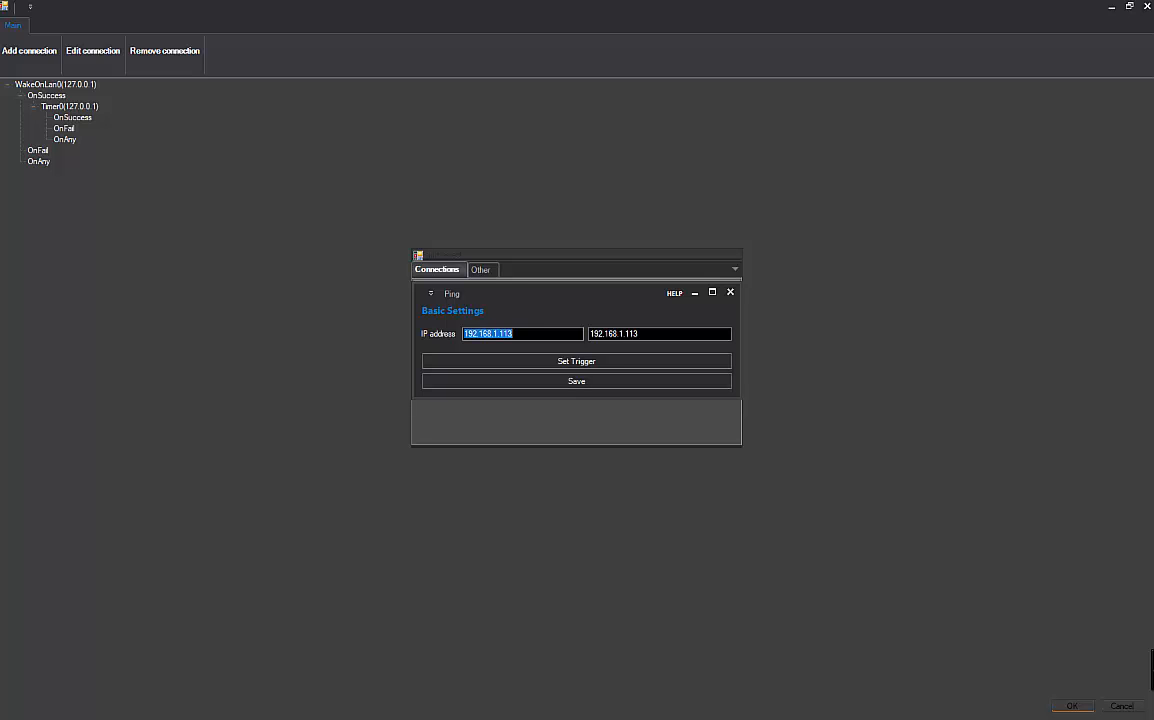
left_click(564, 384)
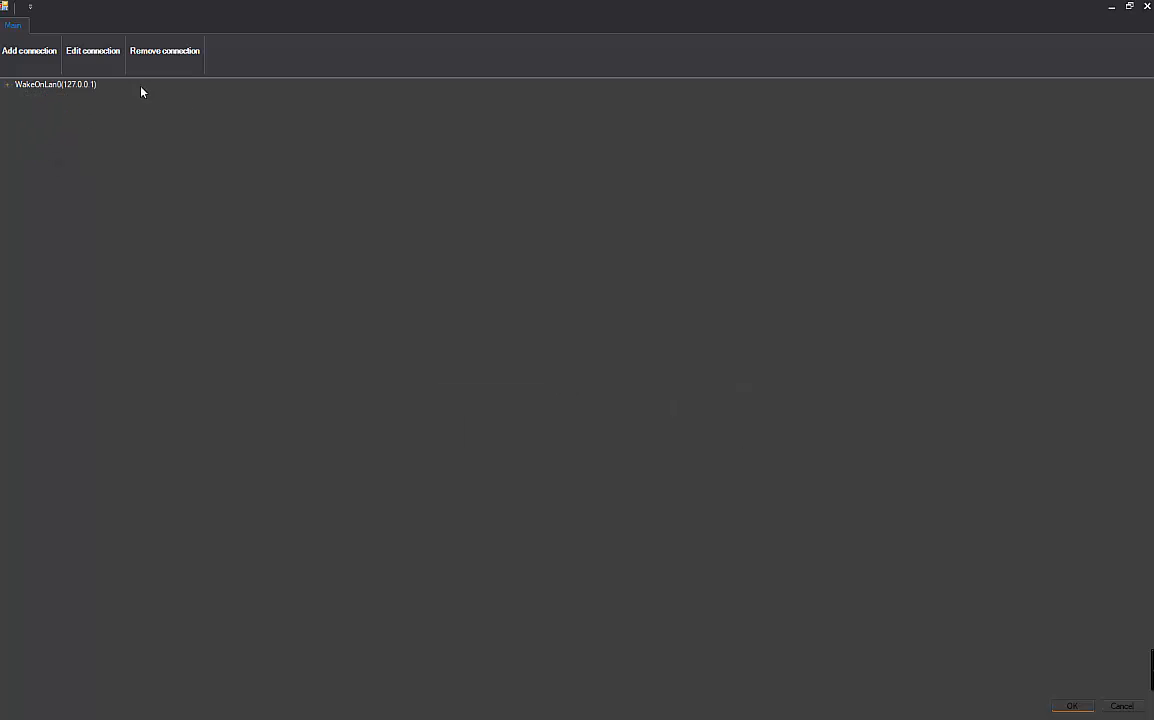
- Maximize the task chain window and expand WakeOnLan0, its OnSuccess branch and Timer0
left_click_drag(244, 6, 459, 330)
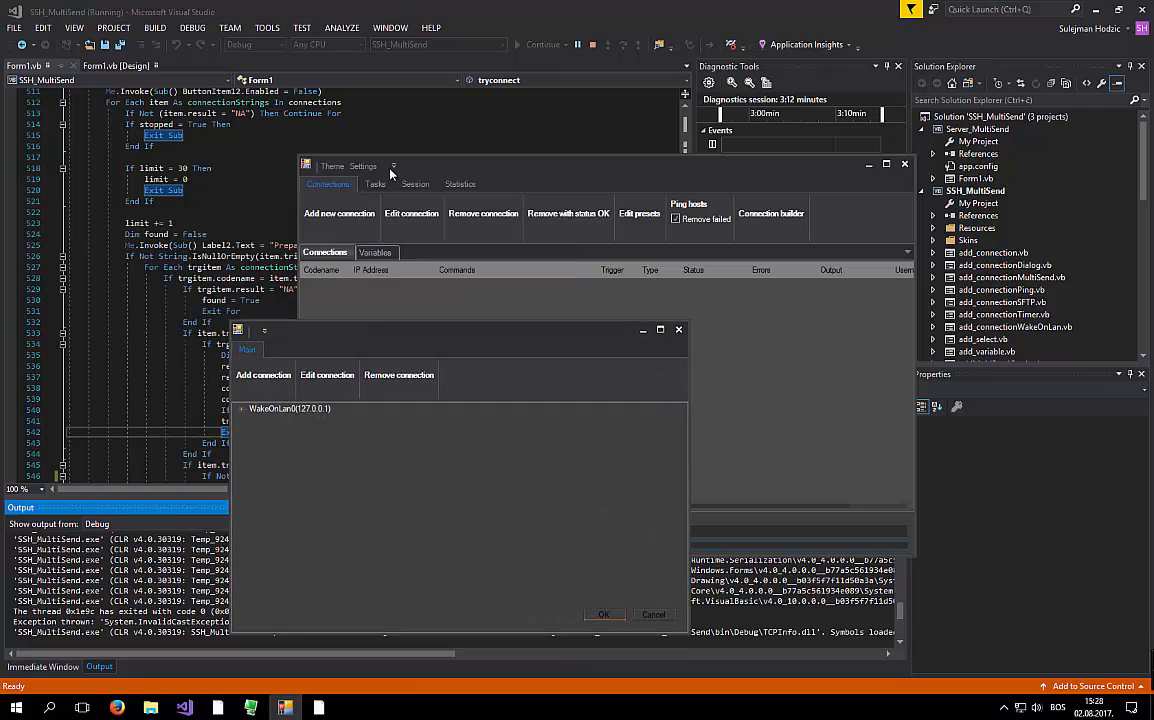
left_click(660, 330)
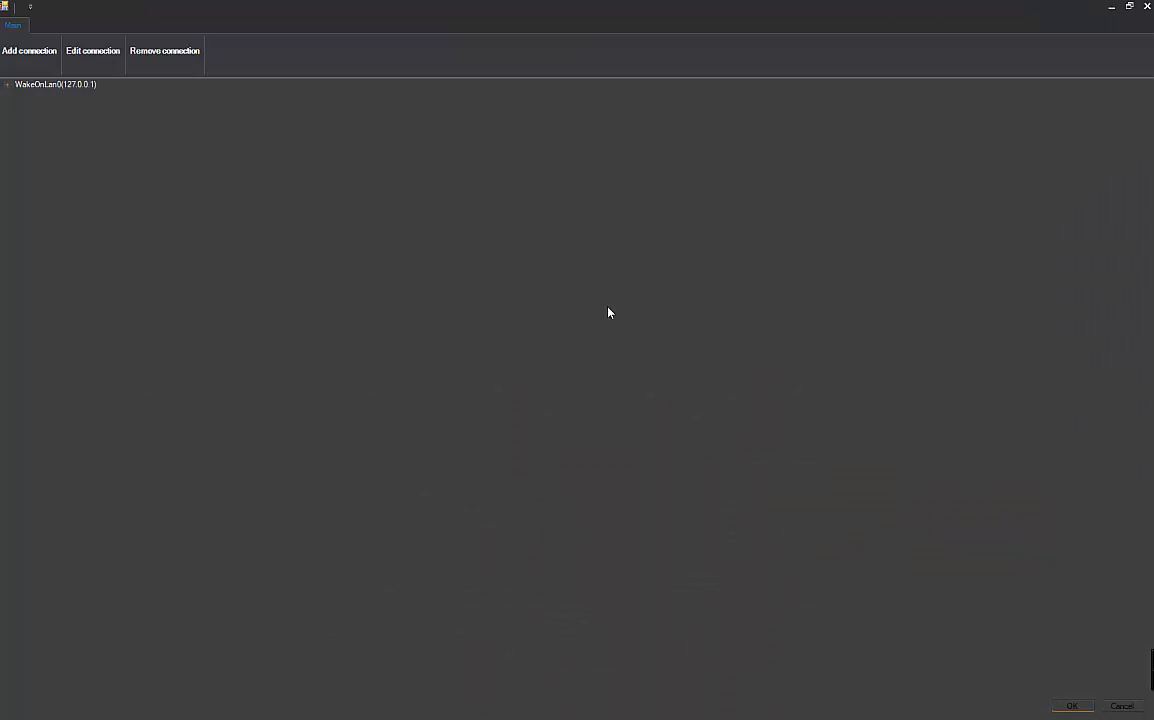
left_click(8, 84)
left_click(8, 84)
left_click(8, 84)
left_click(21, 95)
left_click(33, 107)
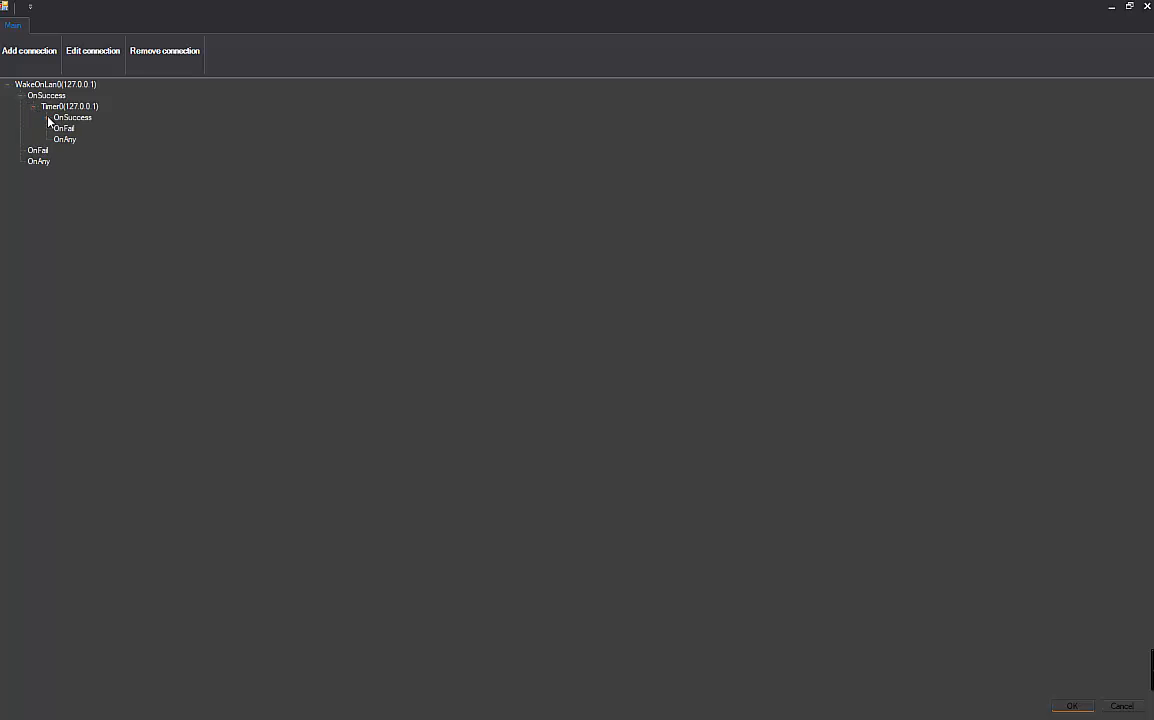
- Expand Timer0's OnSuccess and Ping0 (192.168.1.113), then select Ping0's OnSuccess branch
left_click(47, 117)
left_click(60, 128)
left_click(68, 106)
left_click(83, 129)
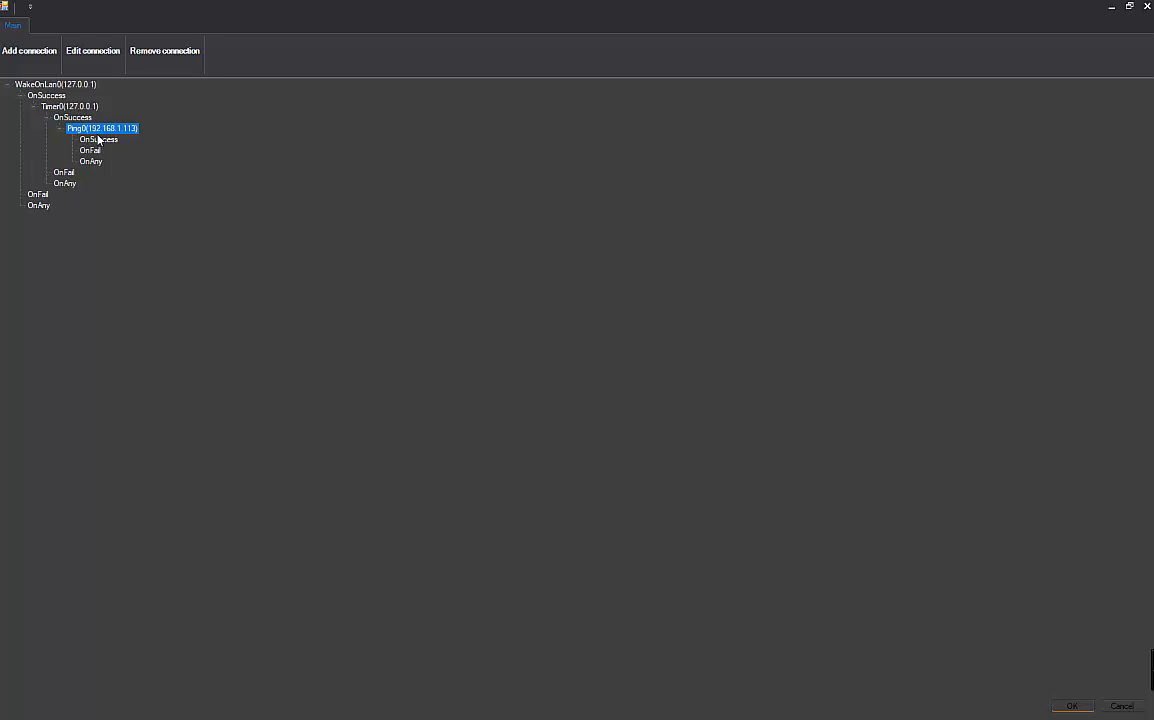
left_click(98, 139)
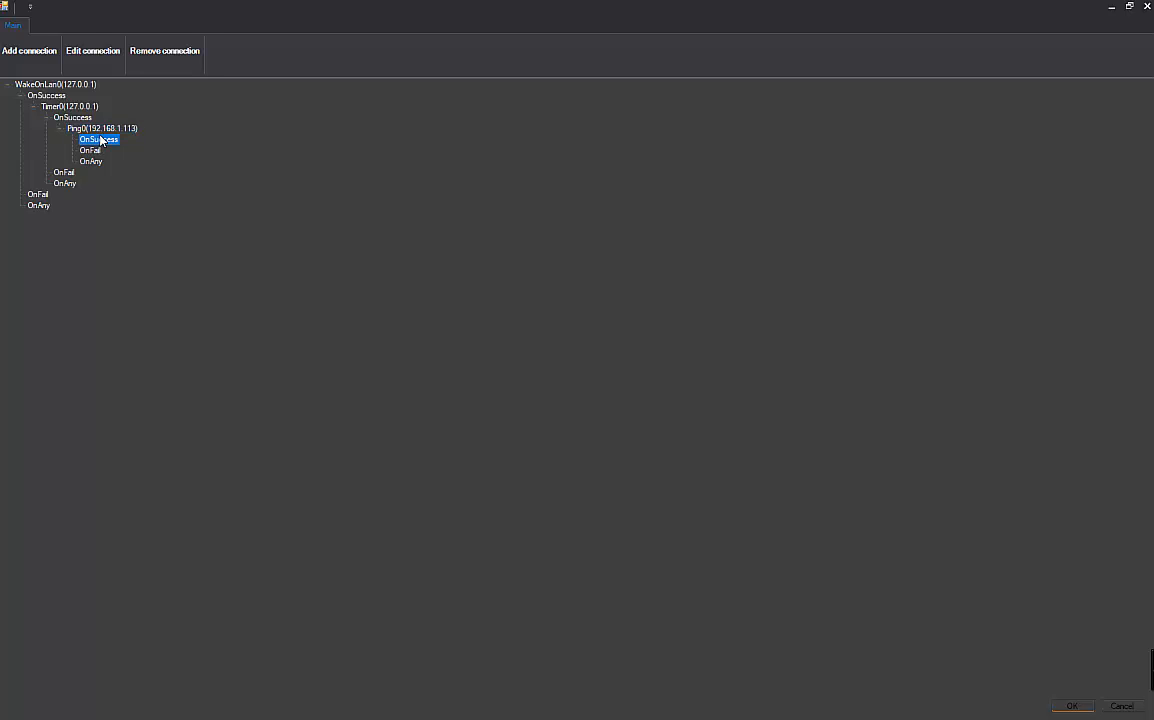
- Add a Dialog task titled 'Server is up' asking 'Do you want to take a screenshot and tasklist?'
left_click(47, 51)
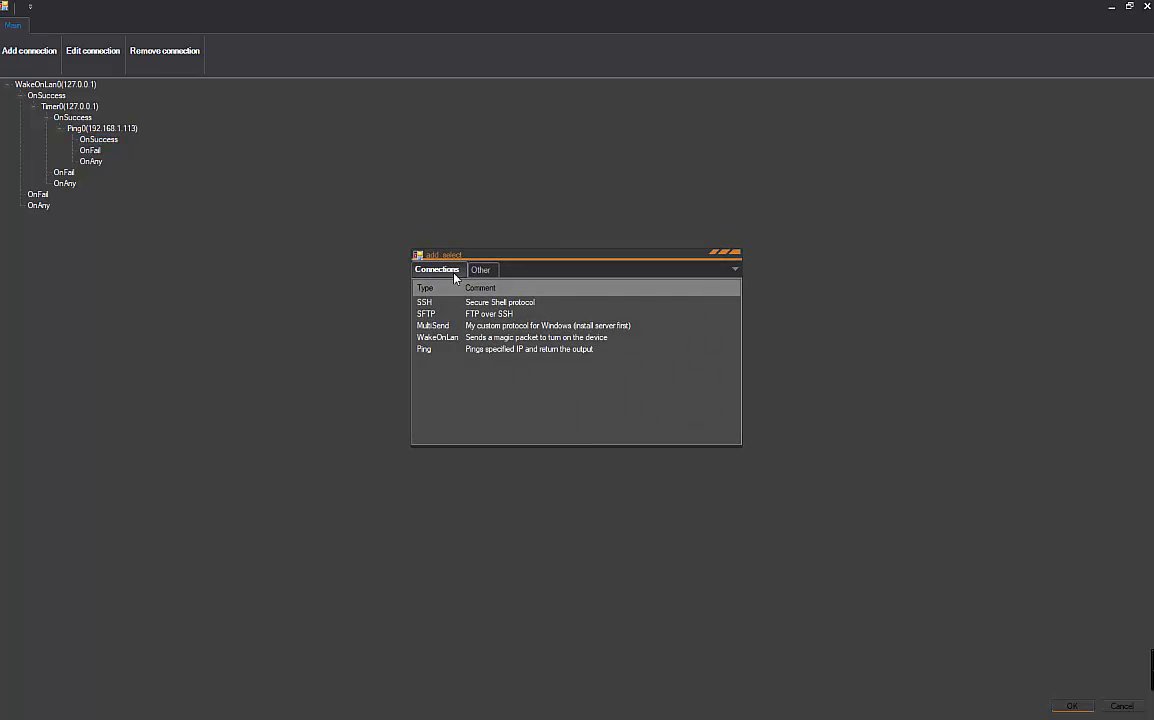
left_click(480, 269)
double_click(481, 316)
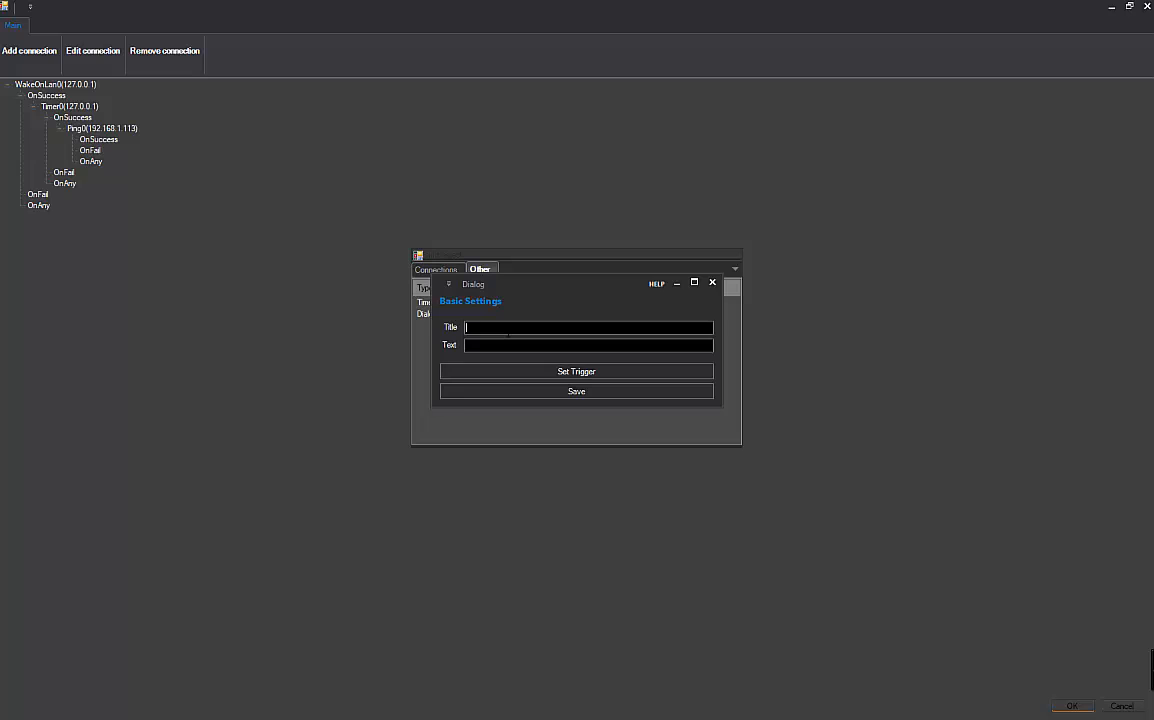
type("Server is up")
key("Tab")
type("Do you want to take a screensho")
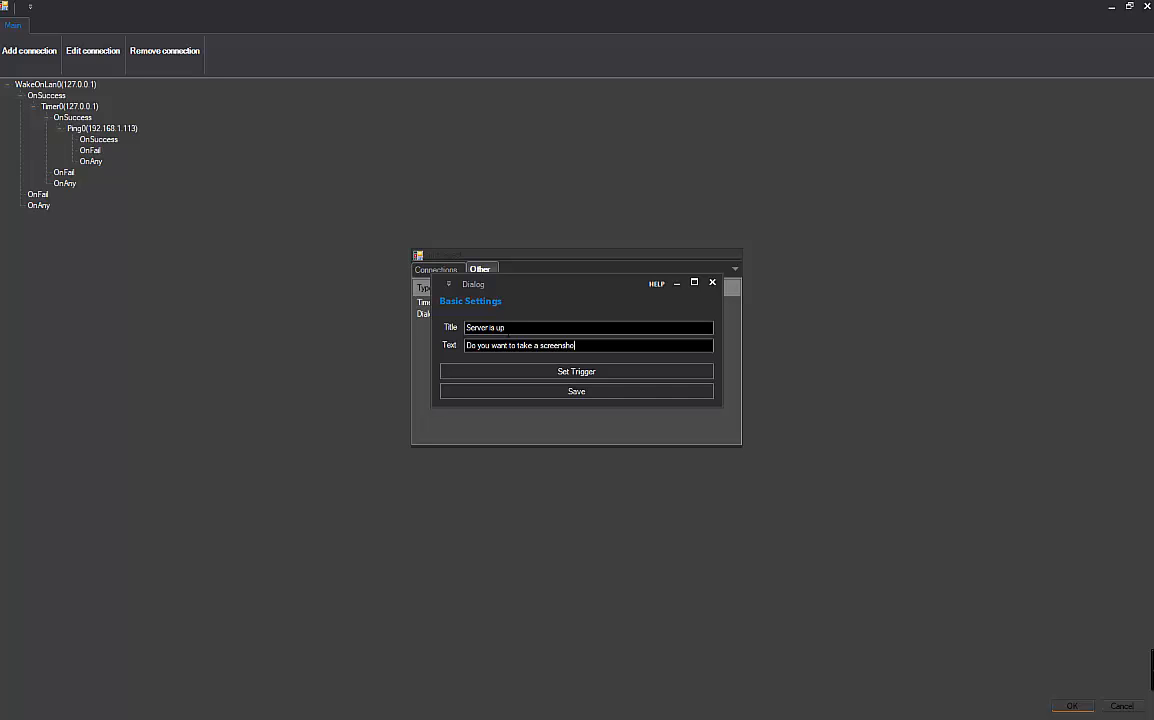
type("t and tasklist?")
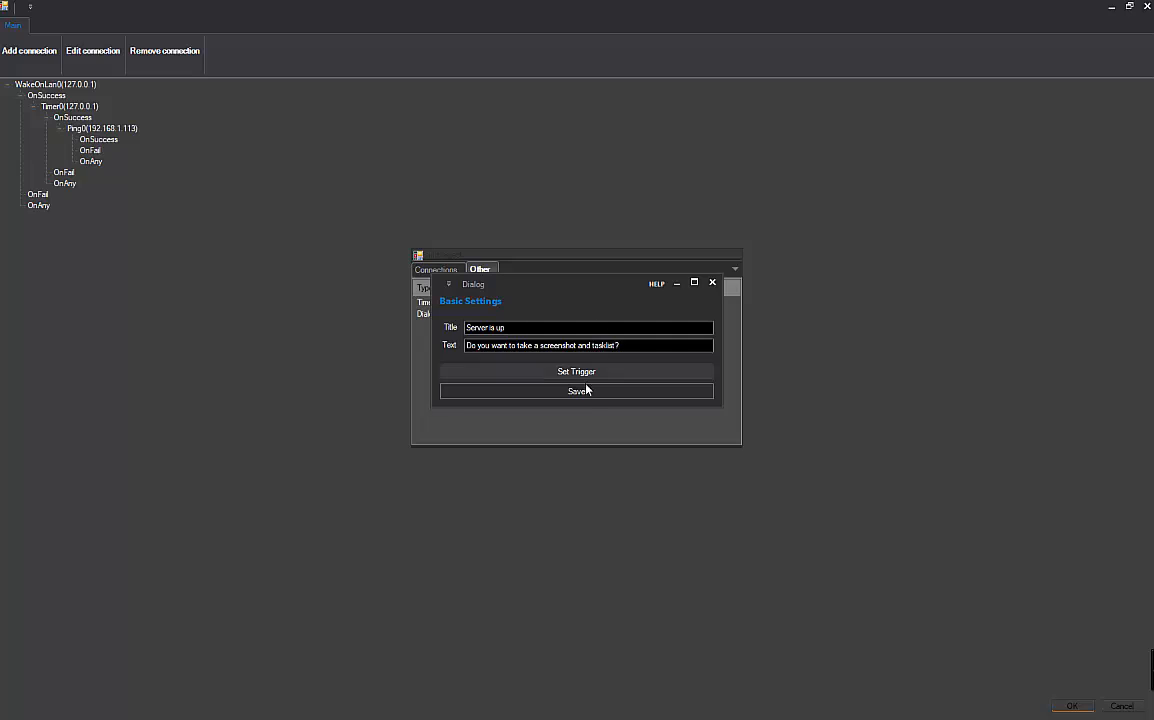
left_click(580, 391)
- Expand the chain down to Dialog0 and select its OnSuccess branch for the next task
left_click(8, 84)
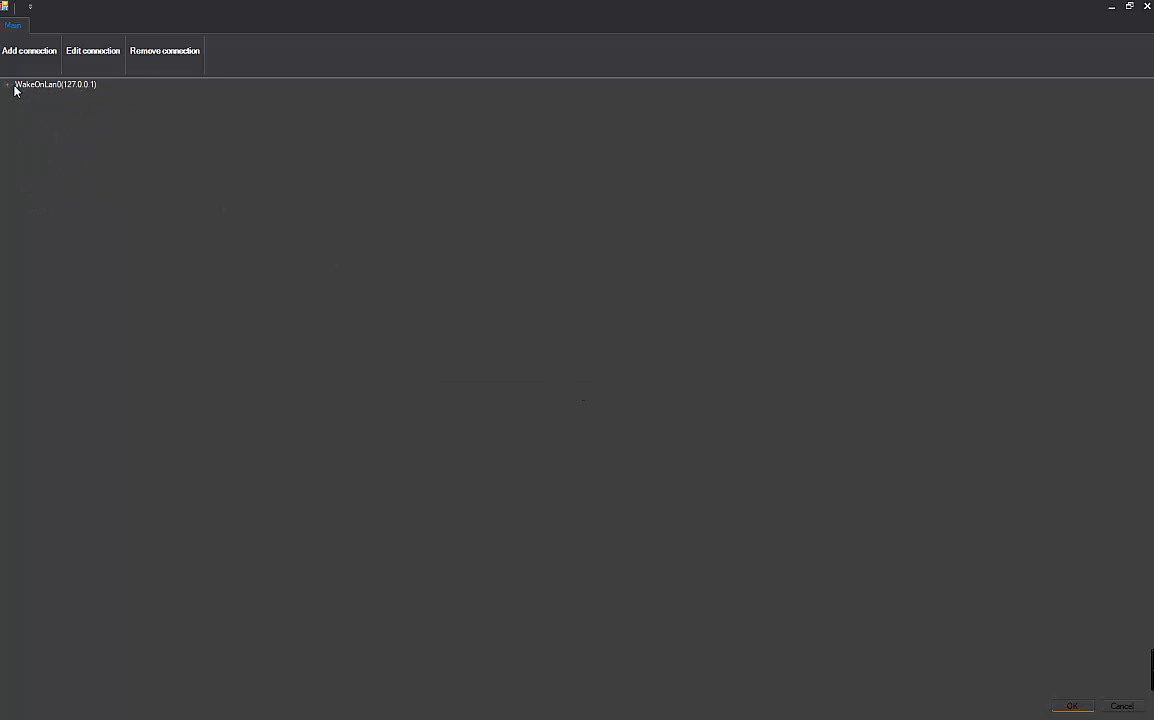
left_click(21, 95)
left_click(34, 106)
left_click(47, 117)
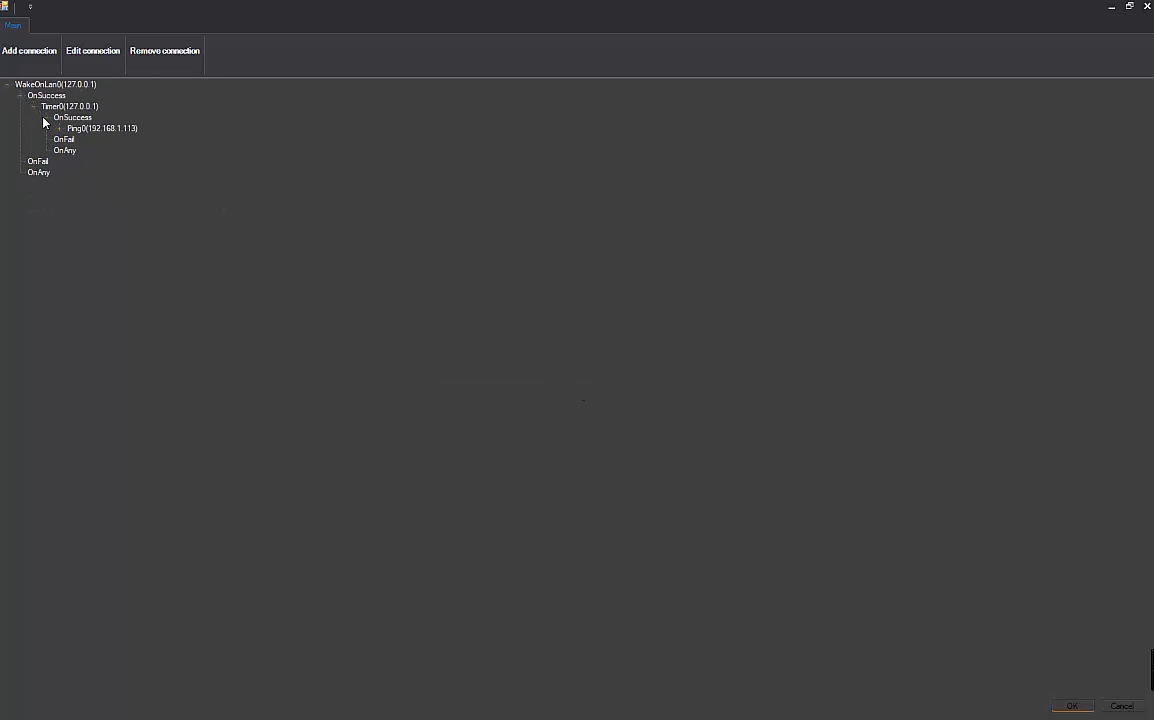
left_click(60, 128)
left_click(73, 139)
left_click(86, 150)
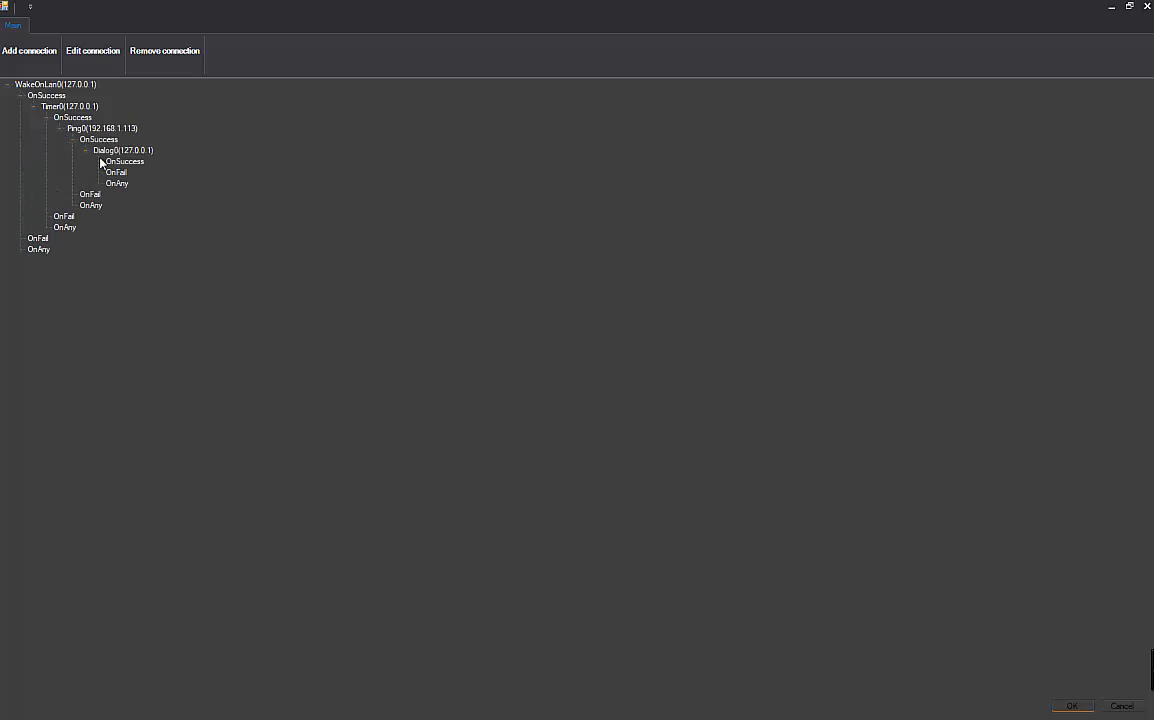
left_click(122, 161)
left_click(38, 57)
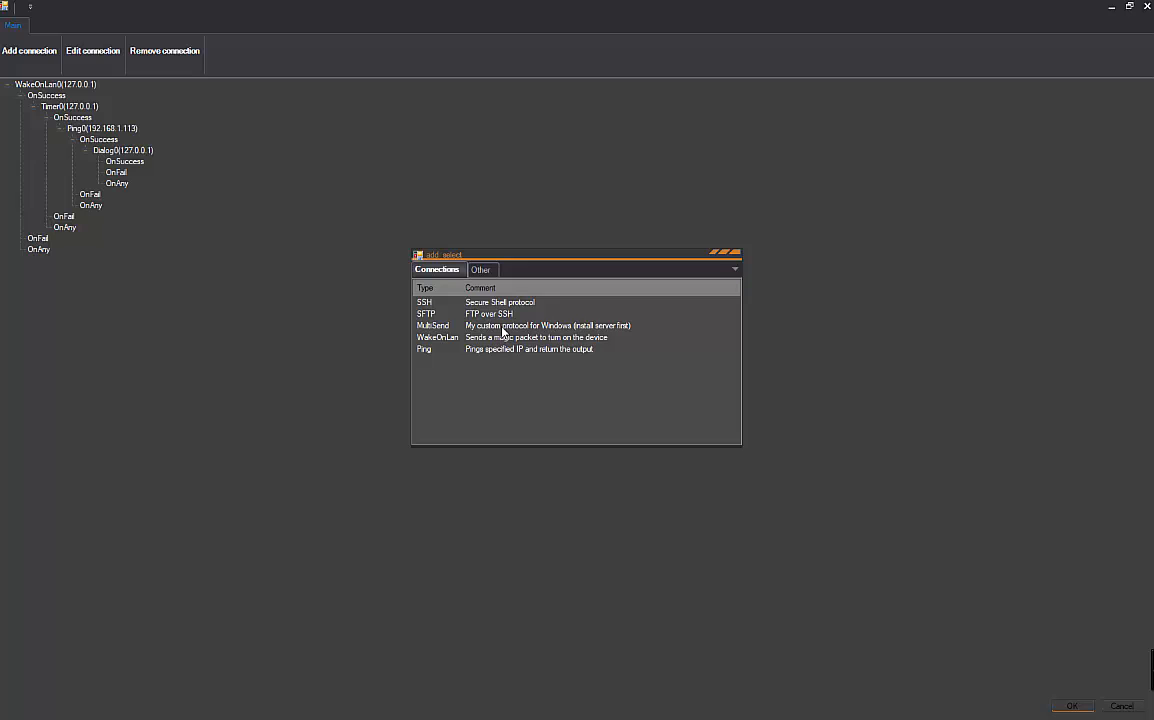
- Add a MultiSend connection to 192.168.1.113 with login credentials and port var:main_server
double_click(503, 326)
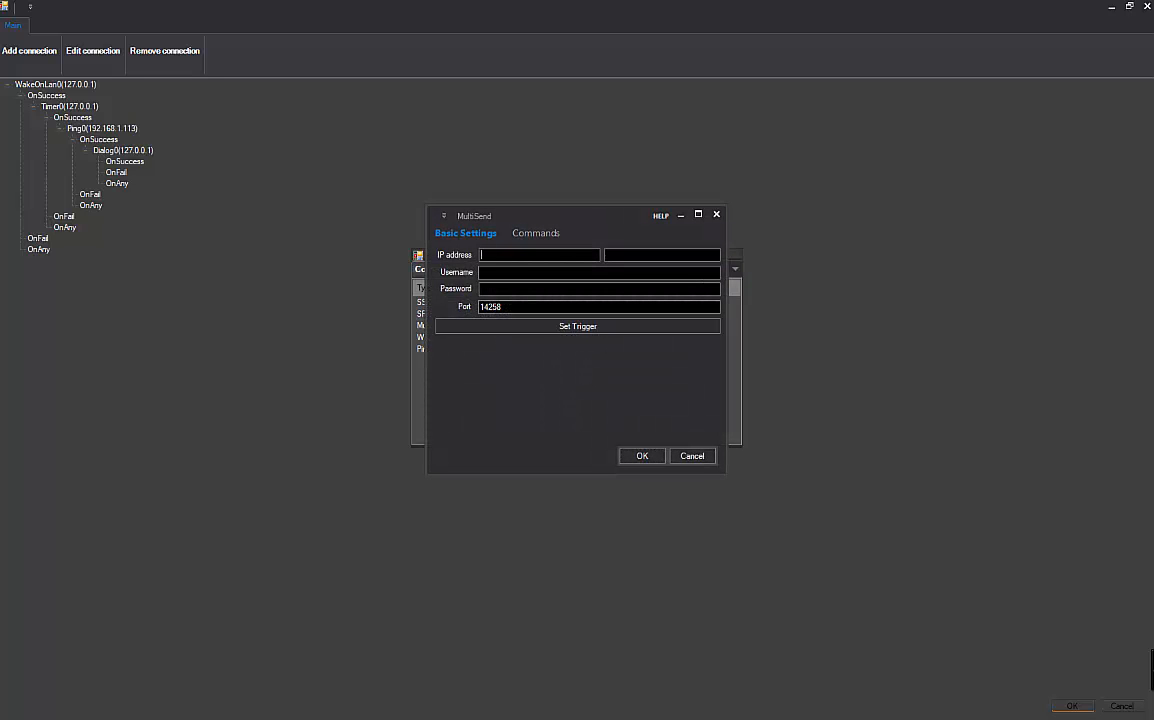
type("192.168.1.113")
key("Tab")
type("admin")
key("Tab")
type("admin")
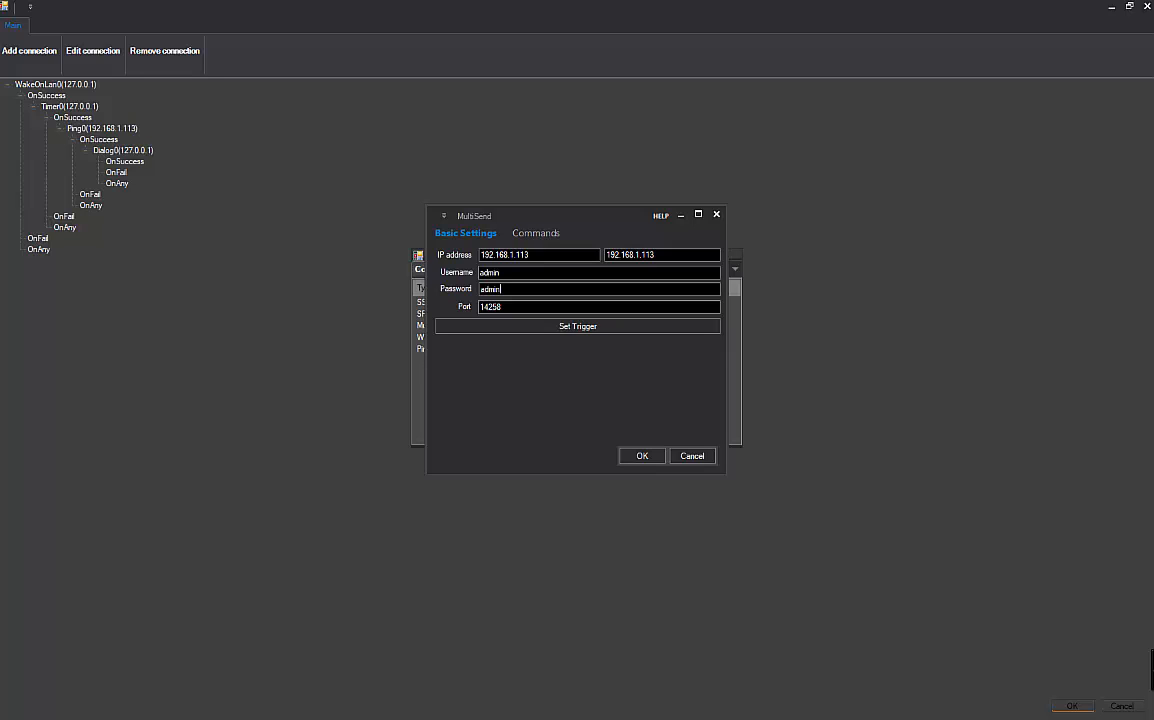
key("Tab")
type("va")
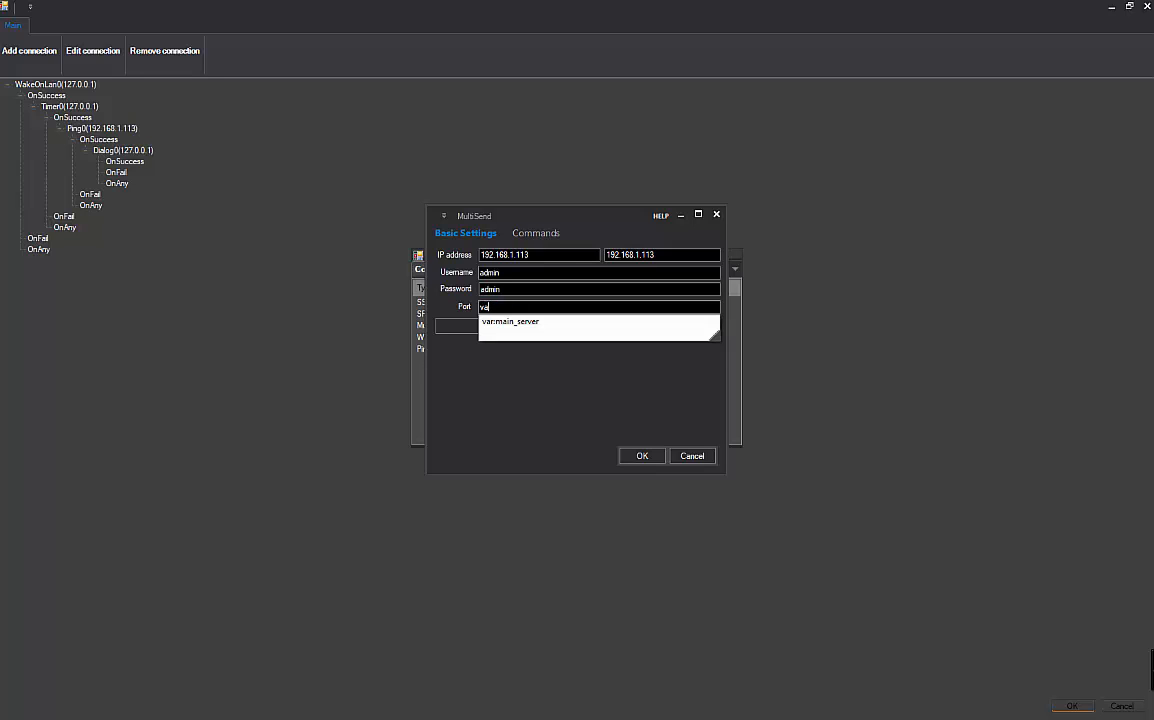
key("Down")
key("Return")
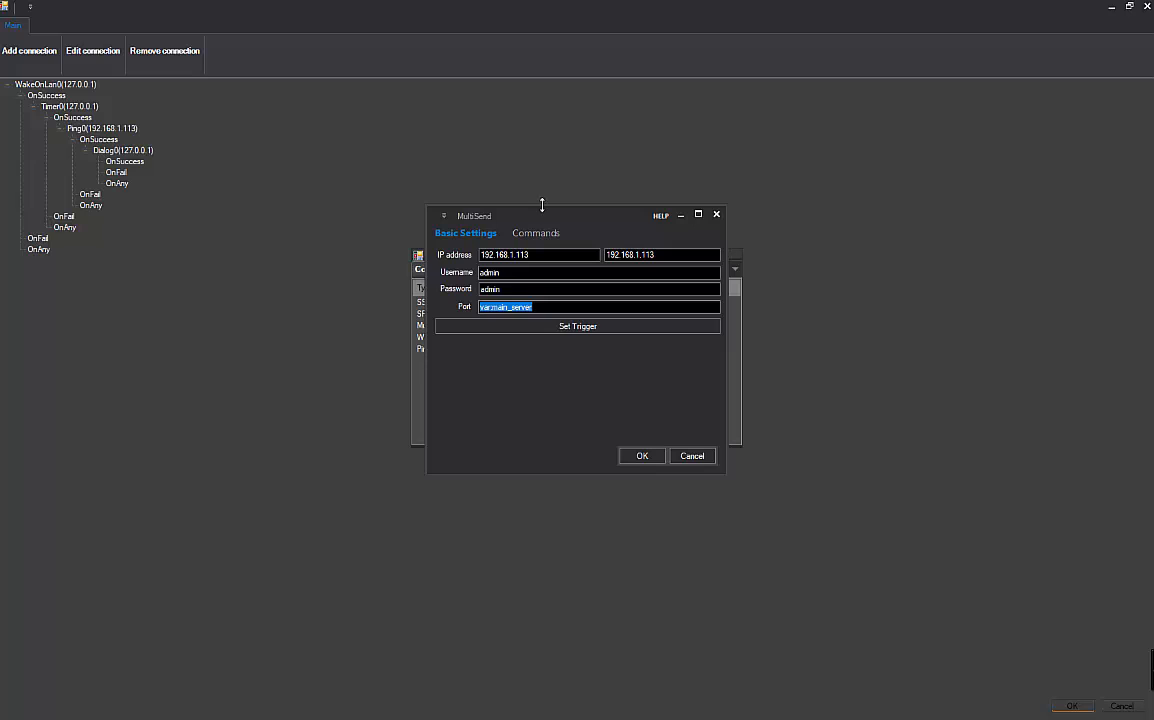
- Add the screenshot;100 and Get process info (*) commands and save the MultiSend connection
left_click(536, 234)
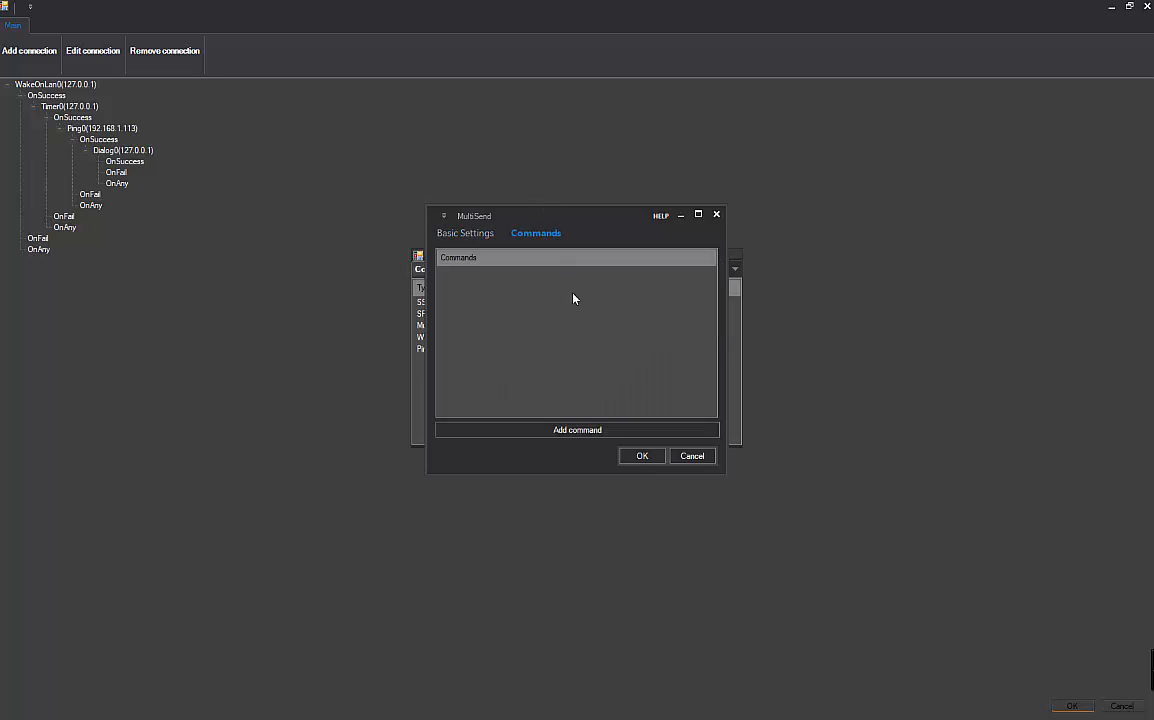
left_click(541, 430)
left_click(634, 379)
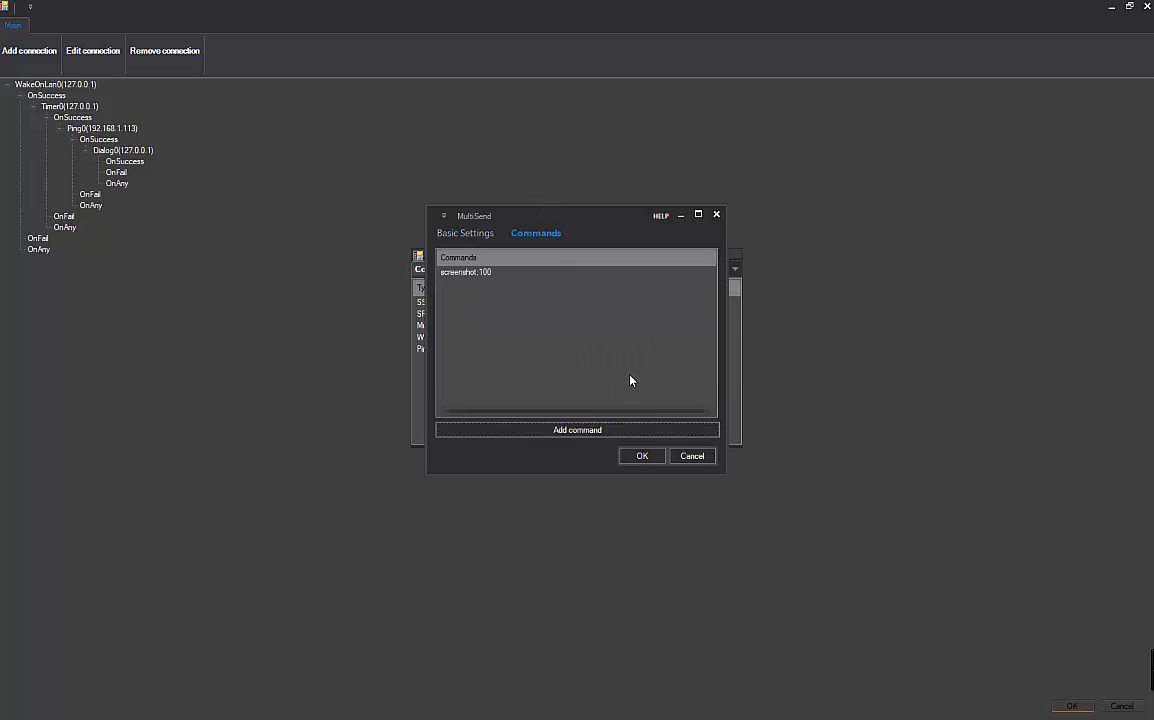
left_click(549, 430)
left_click(540, 309)
left_click(528, 346)
left_click(528, 328)
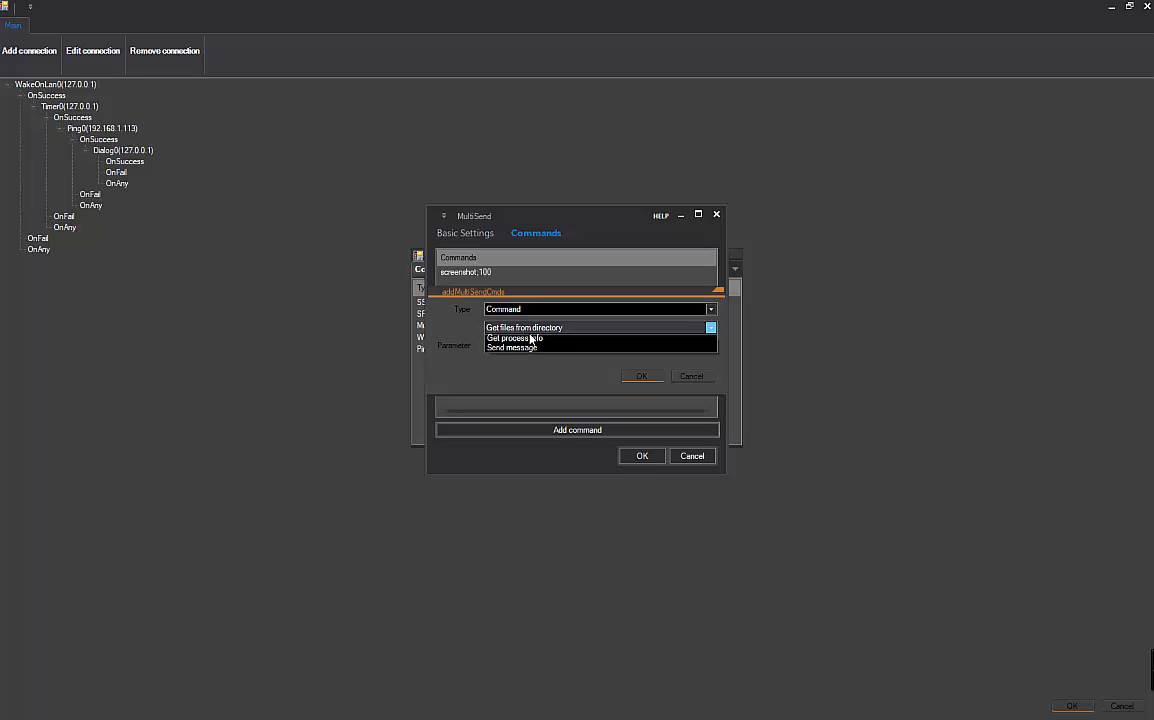
left_click(543, 366)
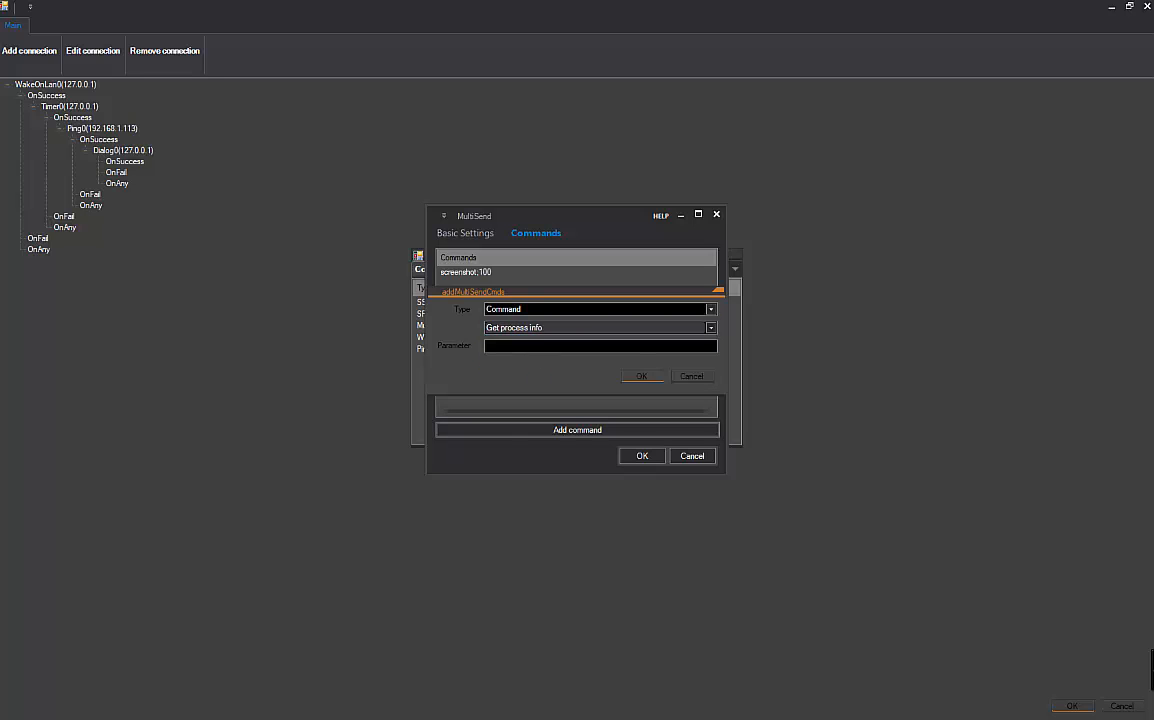
left_click(543, 347)
type("*")
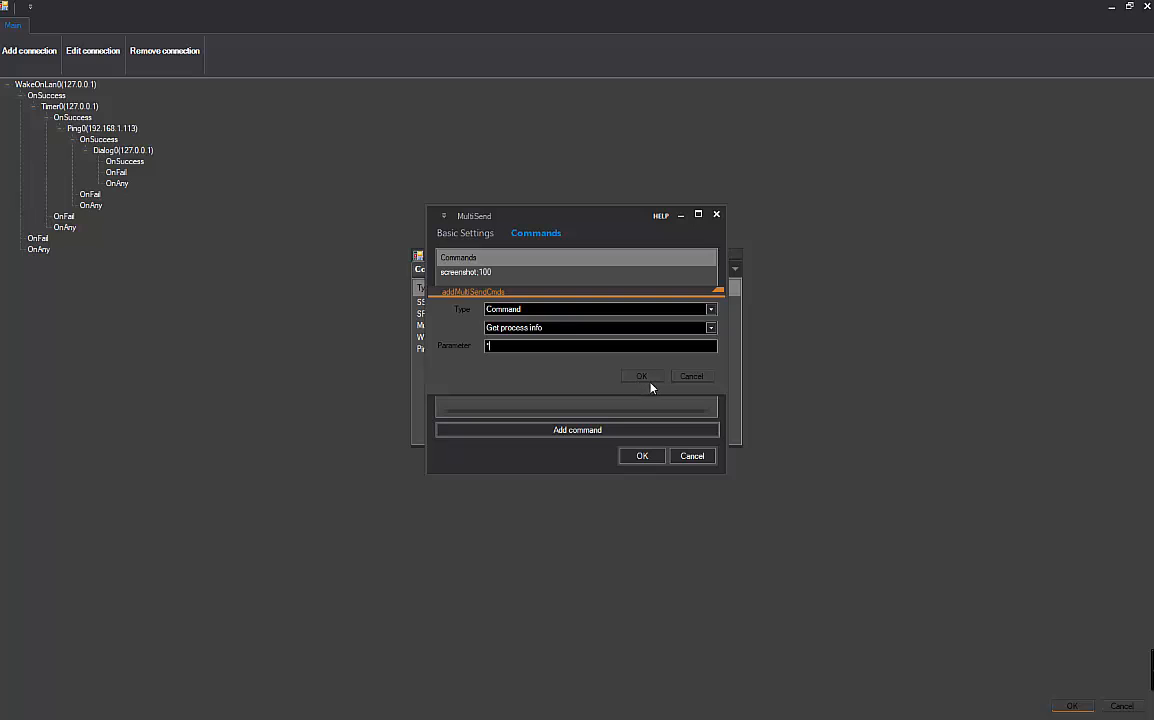
left_click(645, 378)
left_click(633, 453)
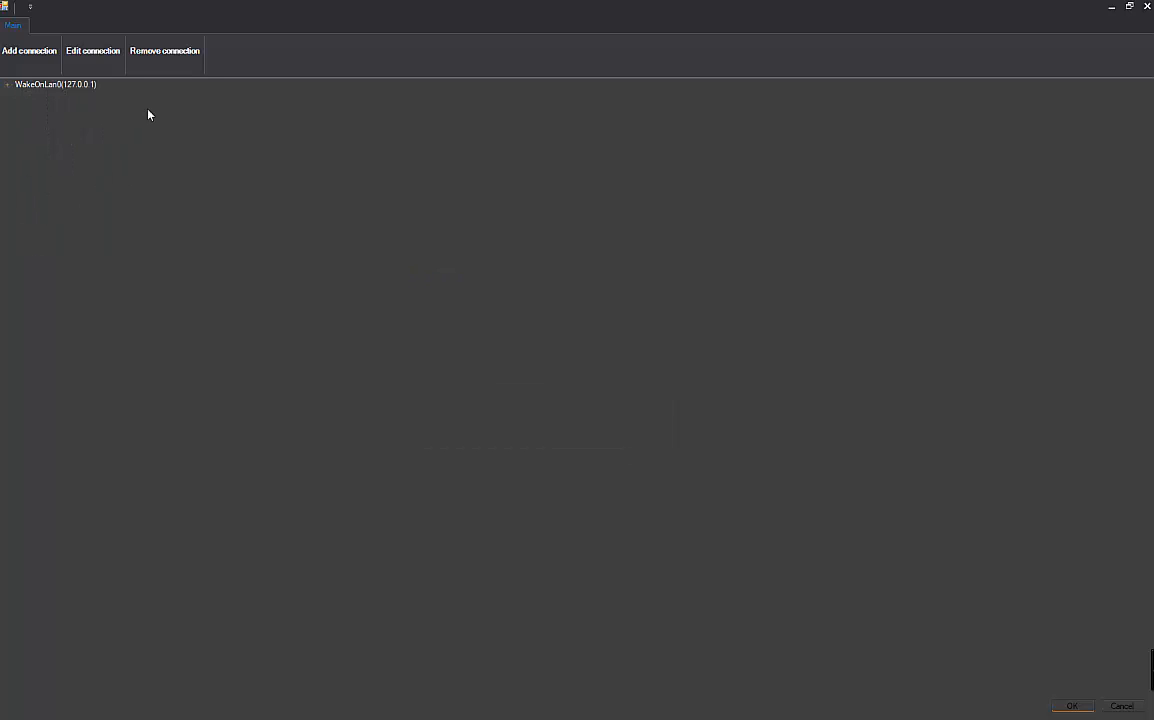
- Expand the chain down to MultiSend0, select its OnFail branch, then cancel the task type picker
left_click(8, 85)
left_click(21, 95)
left_click(33, 106)
left_click(46, 117)
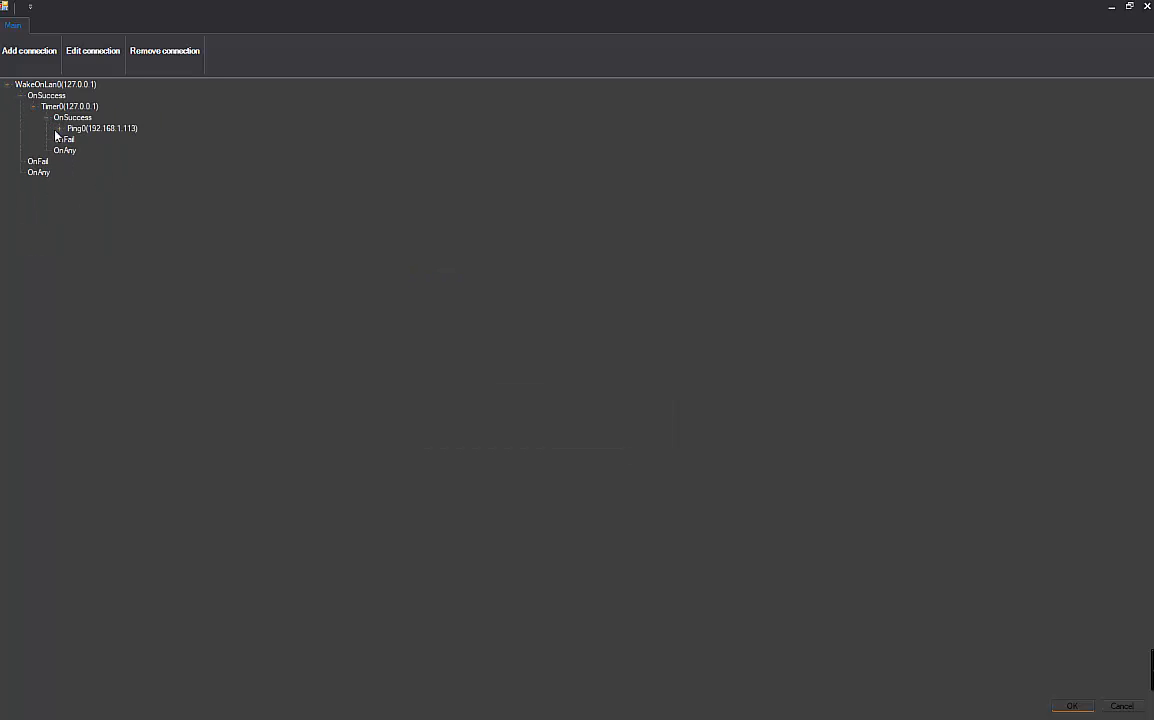
left_click(59, 128)
left_click(73, 139)
left_click(86, 150)
left_click(99, 161)
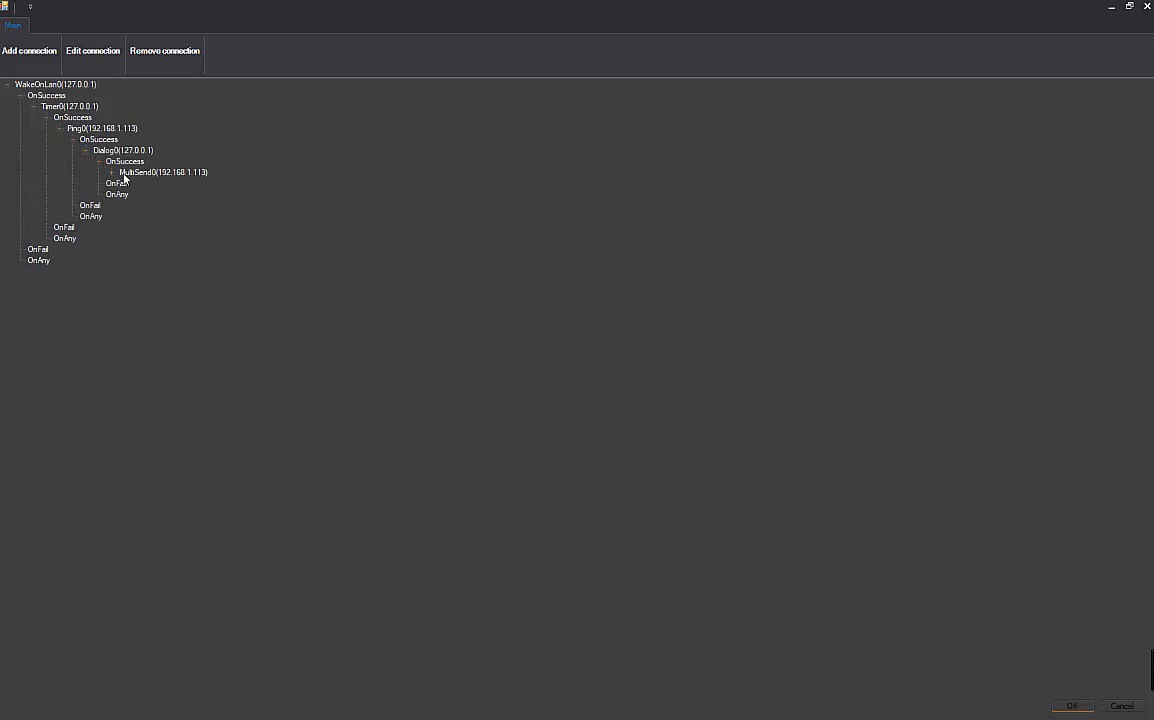
left_click(112, 172)
left_click(145, 195)
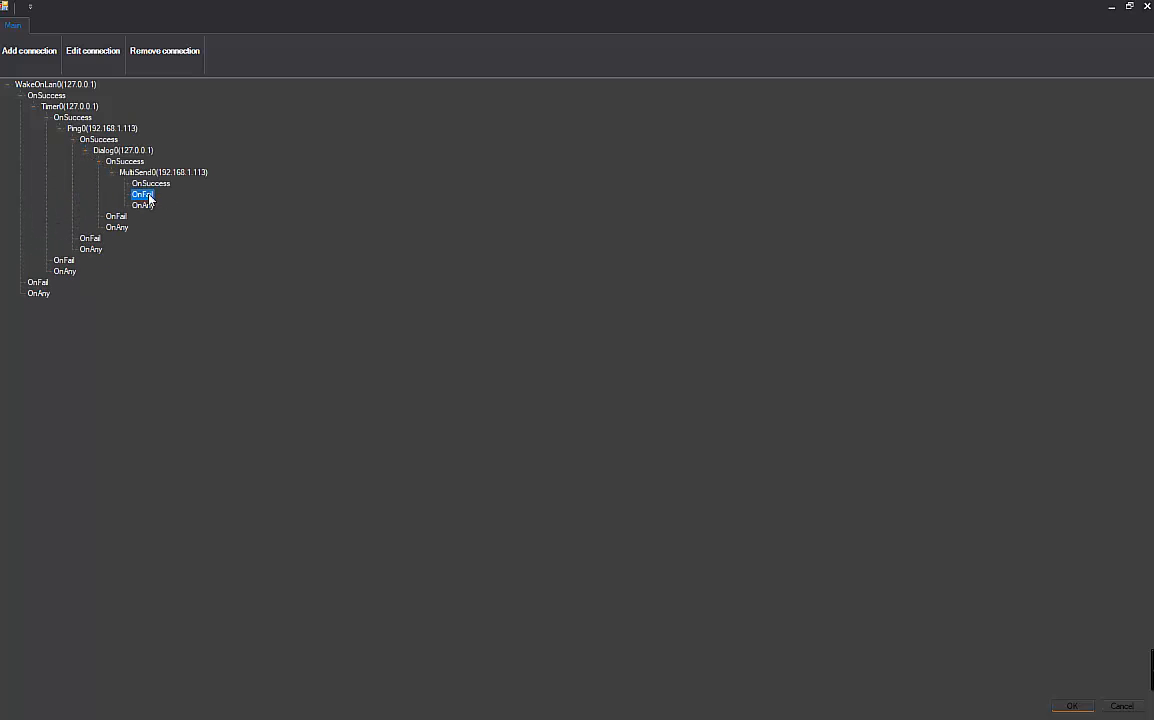
left_click(18, 52)
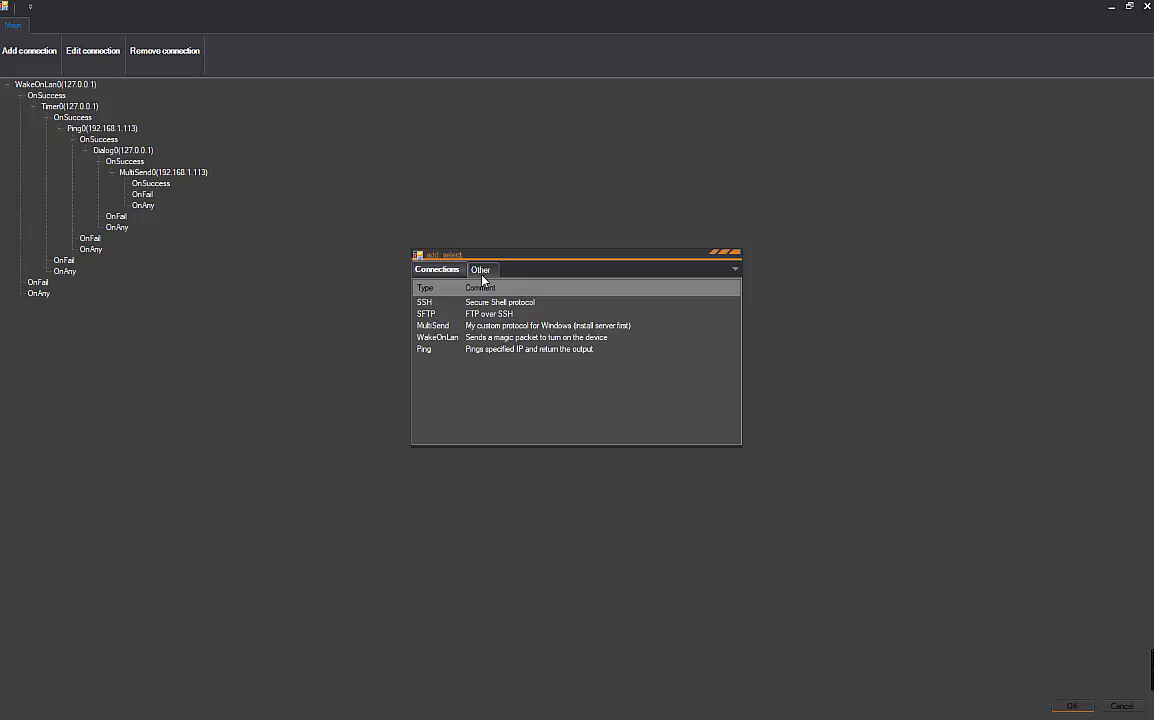
left_click(482, 272)
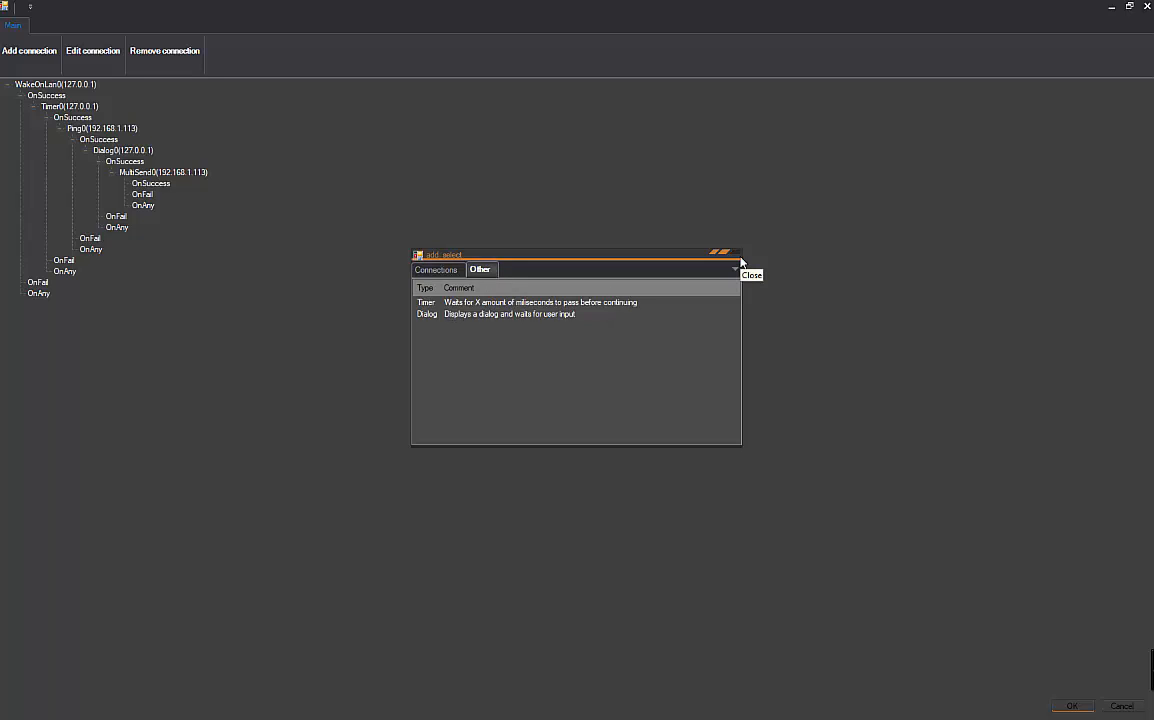
left_click(740, 262)
- Collapse Ping0's OnSuccess branch and select Ping0's OnFail branch instead
left_click(142, 194)
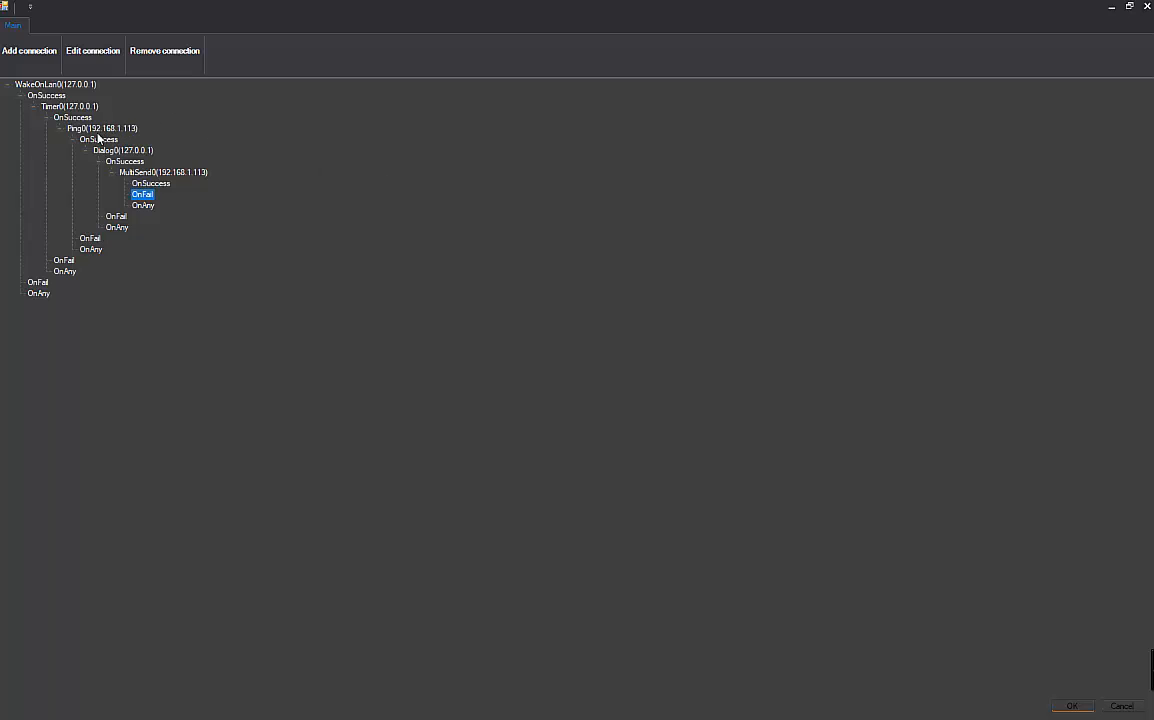
left_click(85, 128)
left_click(61, 129)
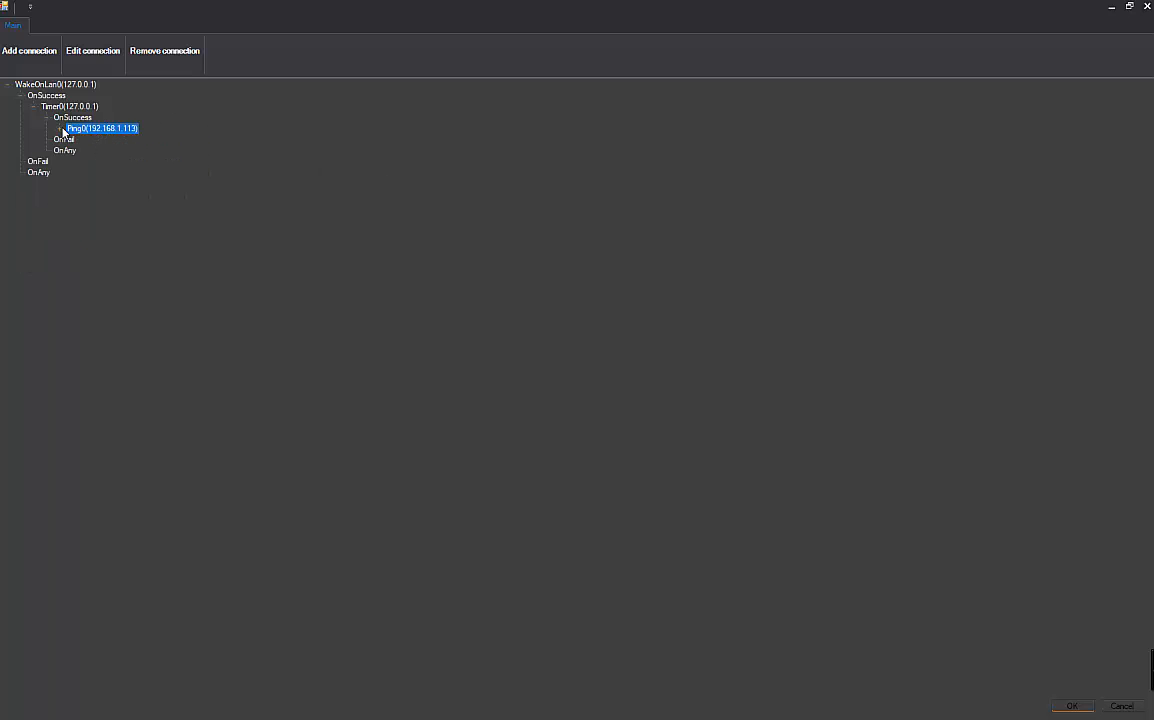
left_click(61, 129)
left_click(73, 140)
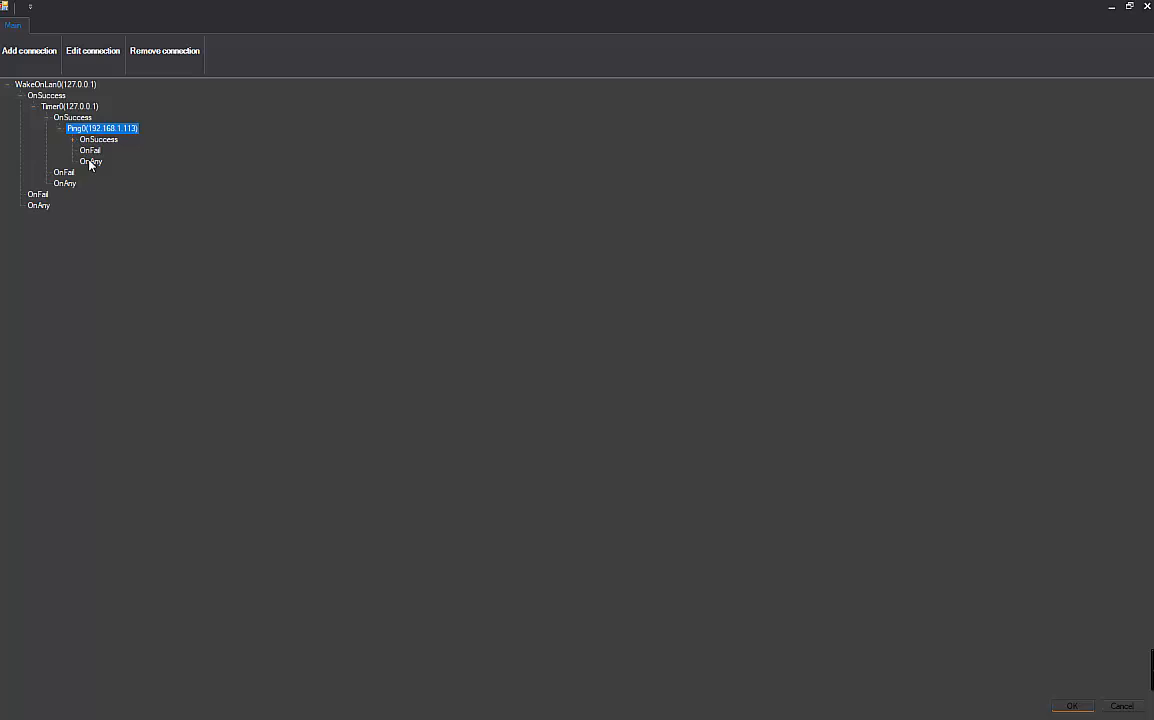
left_click(90, 150)
- Add a Dialog task titled 'Ping failed' with text 'aborting...'
left_click(46, 51)
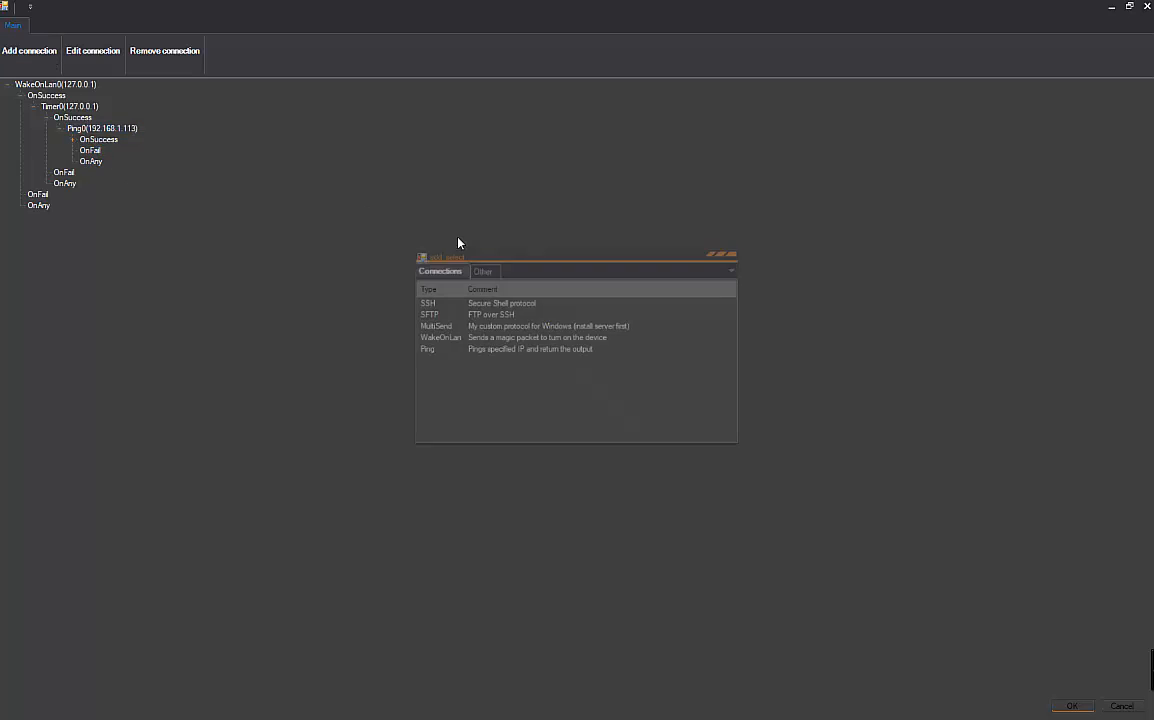
left_click(482, 271)
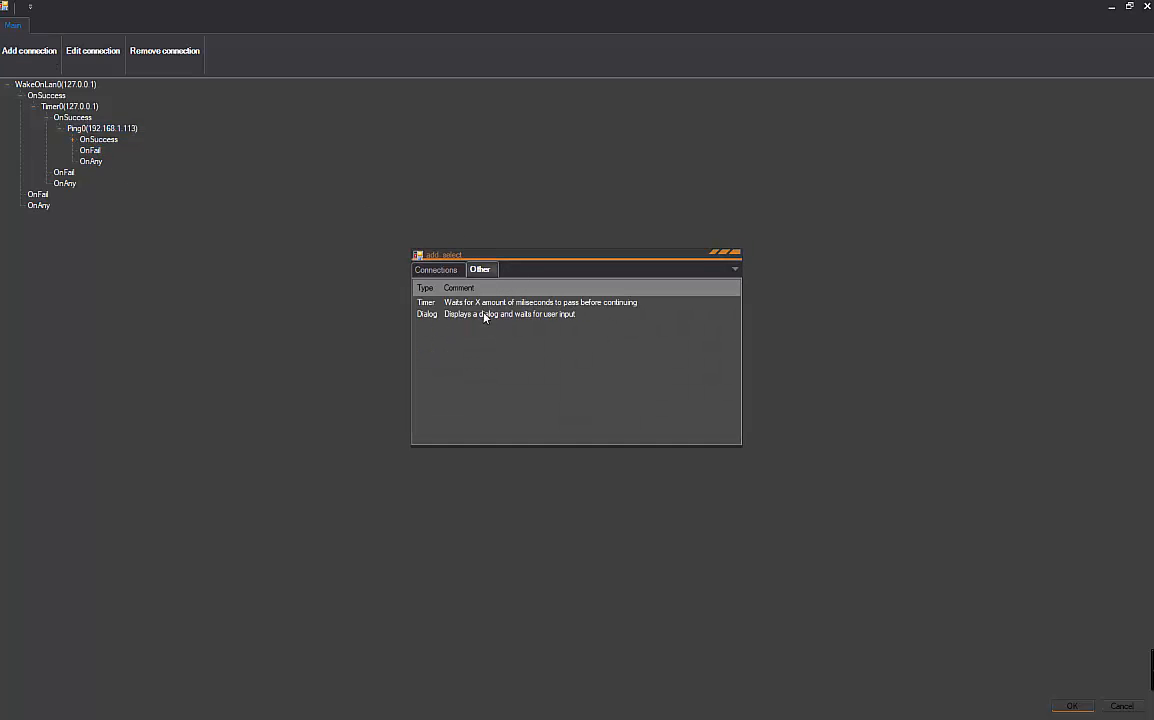
double_click(487, 315)
type("Ping failed")
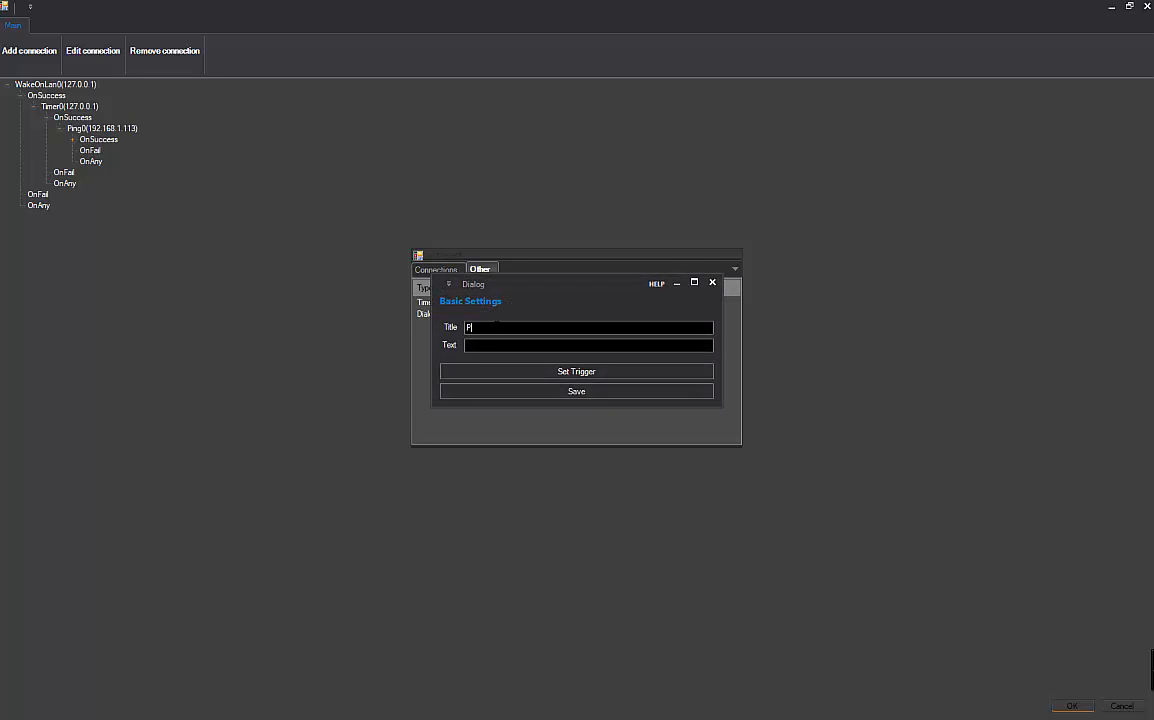
key("Tab")
type("aborting...")
left_click(574, 391)
- Expand each node and OnSuccess branch from WakeOnLan0 through Timer0, Ping0 and Dialog0 to MultiSend0
left_click(12, 88)
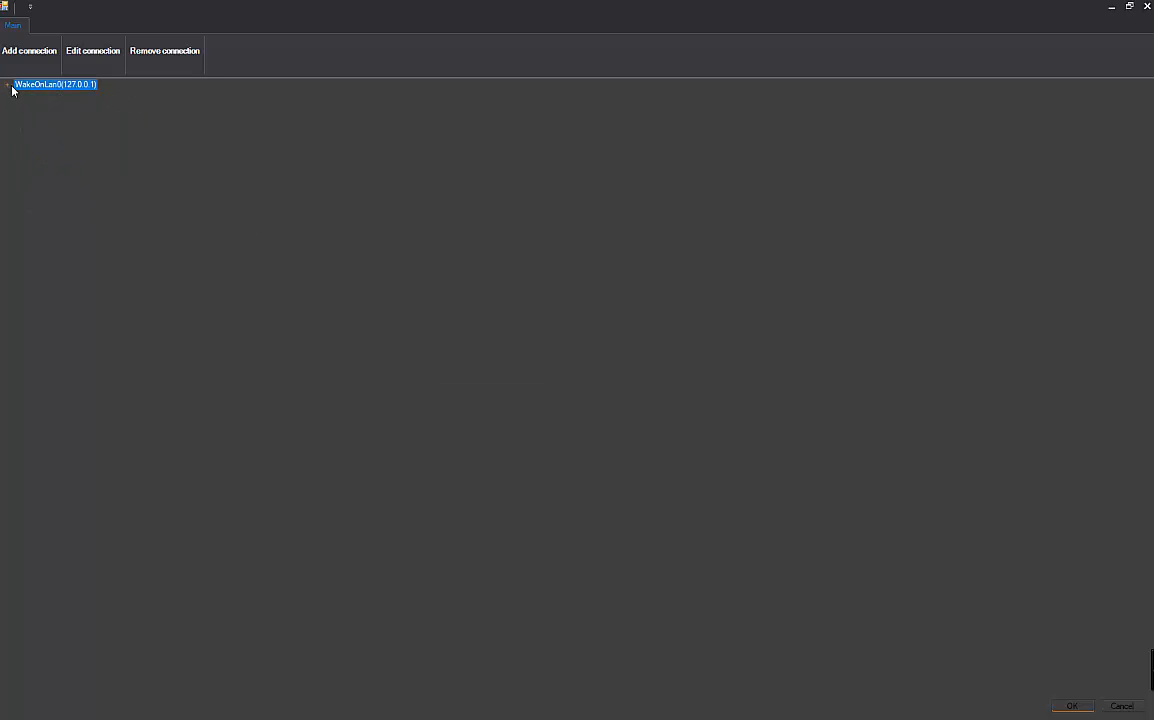
left_click(12, 88)
left_click(20, 95)
left_click(34, 107)
left_click(46, 118)
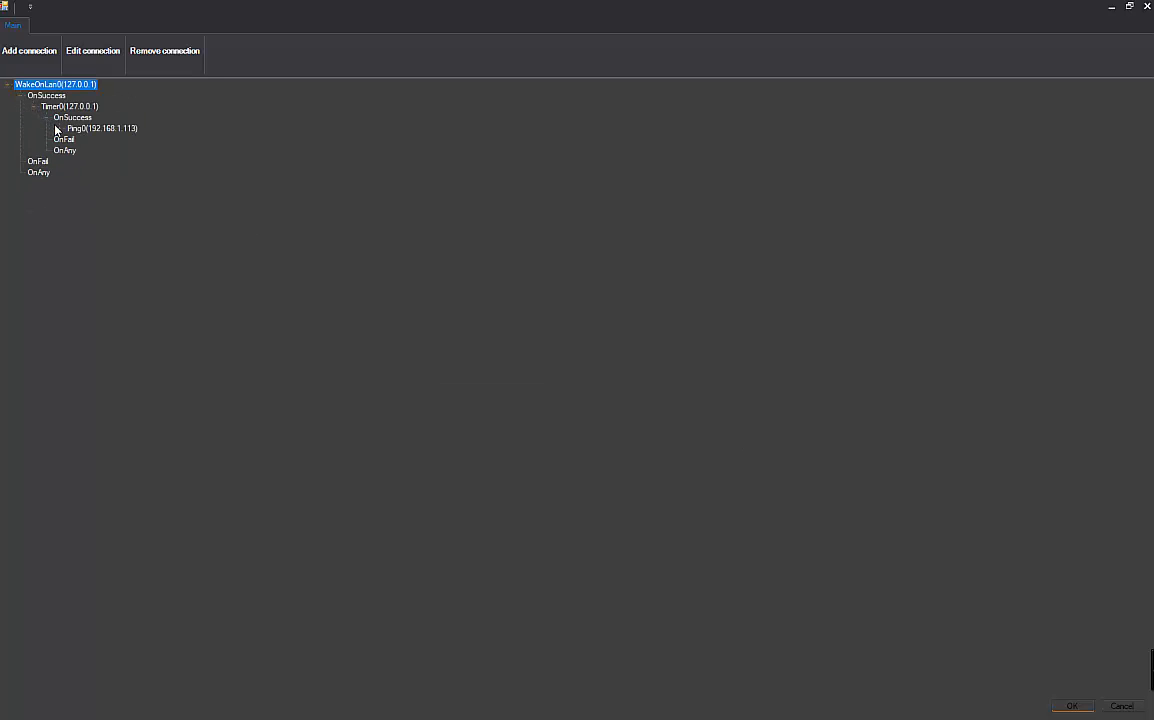
left_click(60, 128)
left_click(73, 139)
left_click(86, 150)
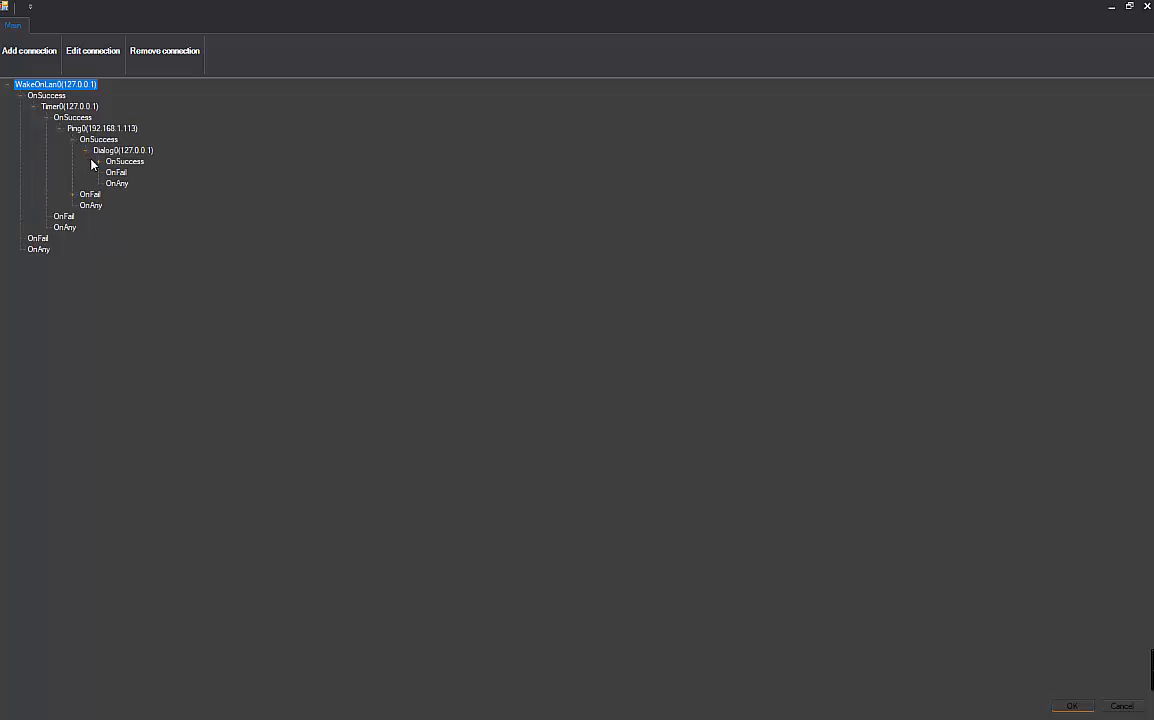
left_click(99, 161)
left_click(112, 173)
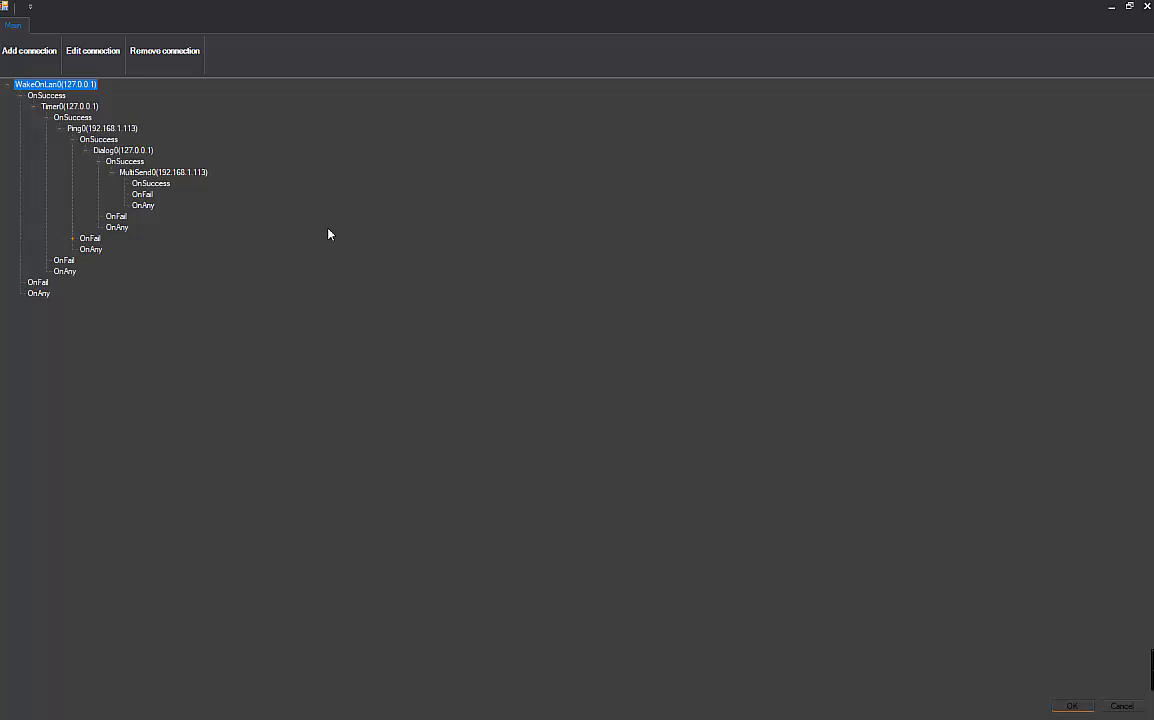
- Confirm the task chain, execute all tasks, and bring the 'Server is up' prompt forward
left_click(1071, 706)
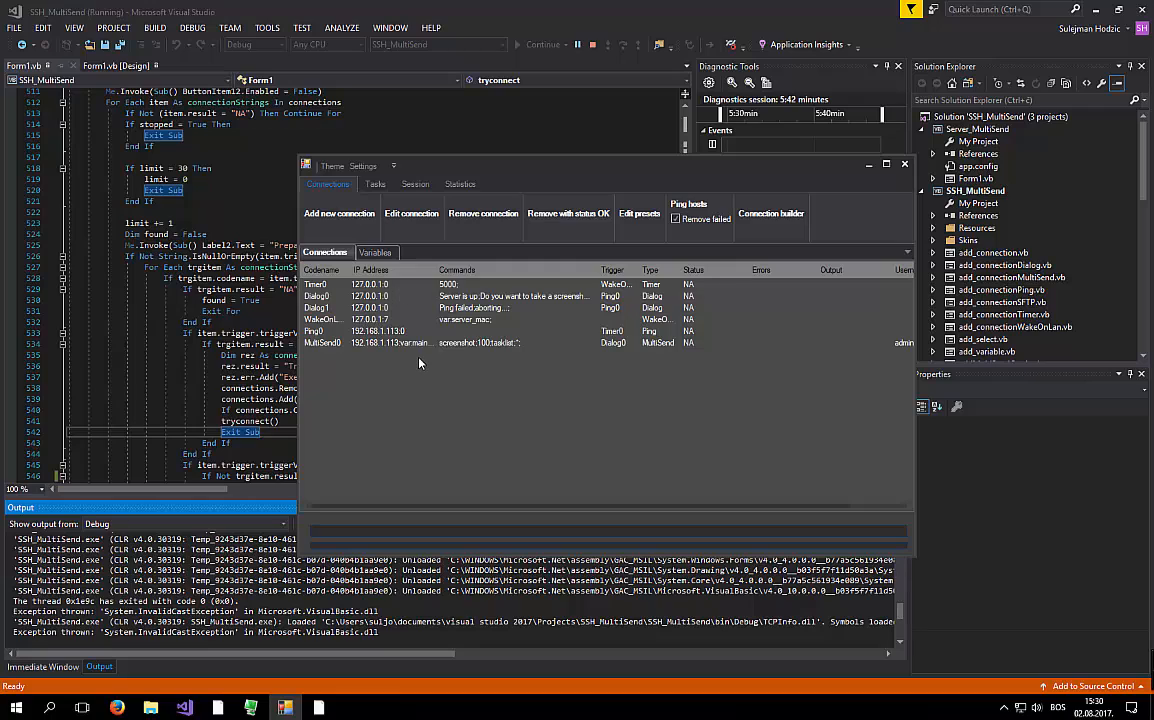
left_click(381, 186)
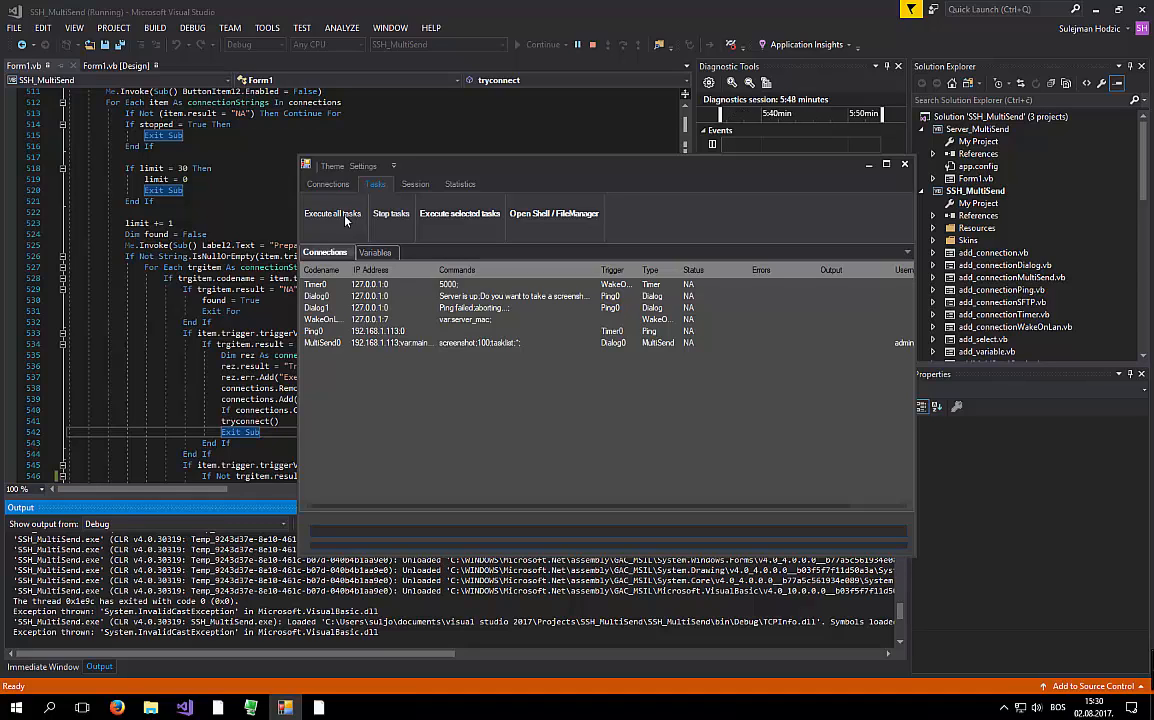
left_click(345, 216)
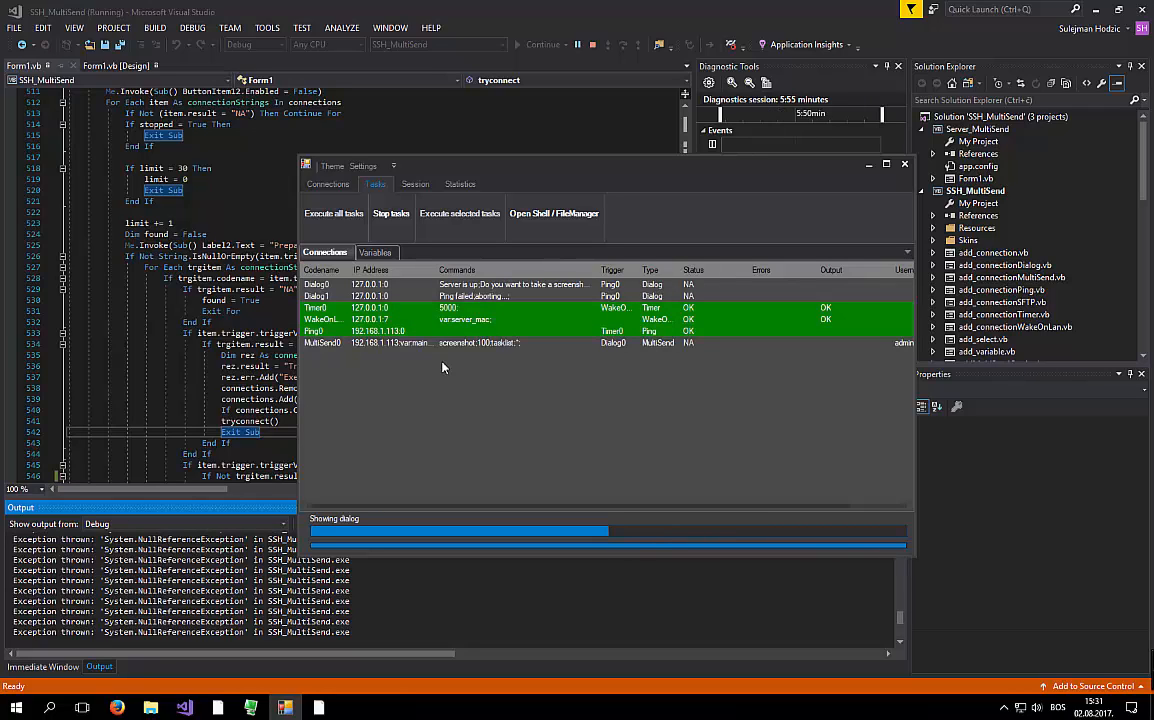
key("alt+Tab")
left_click(860, 470)
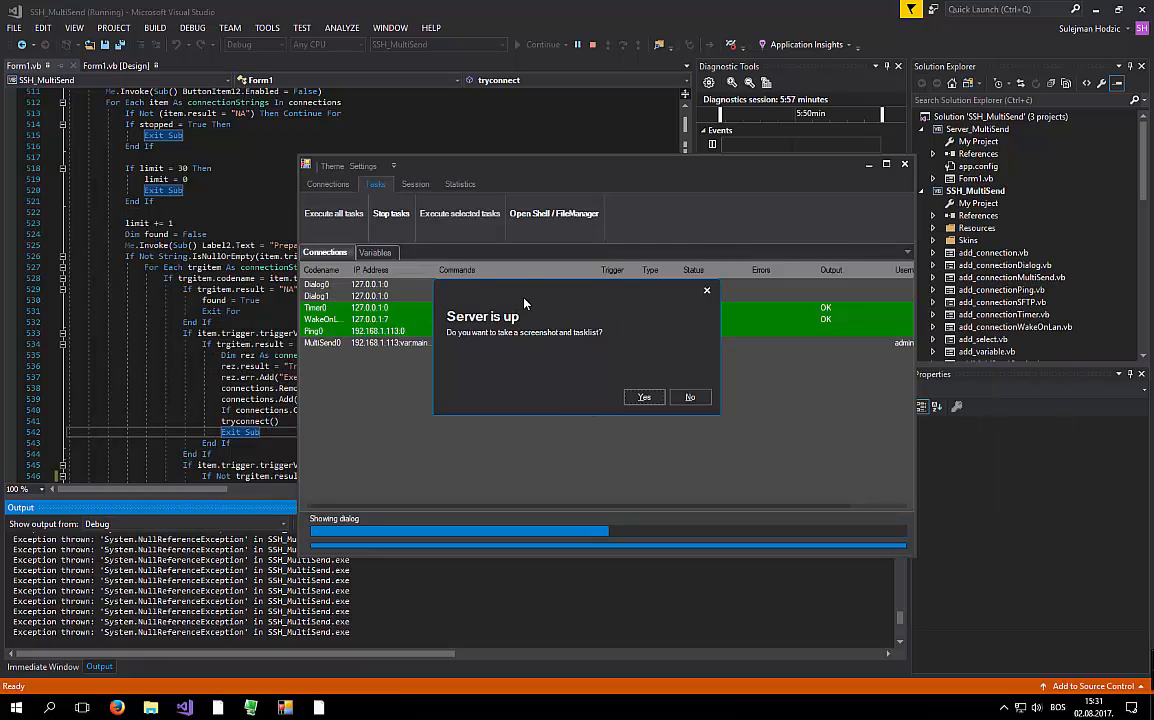
- Move the 'Server is up' prompt aside and answer Yes to take the screenshot and tasklist
left_click_drag(537, 300, 590, 301)
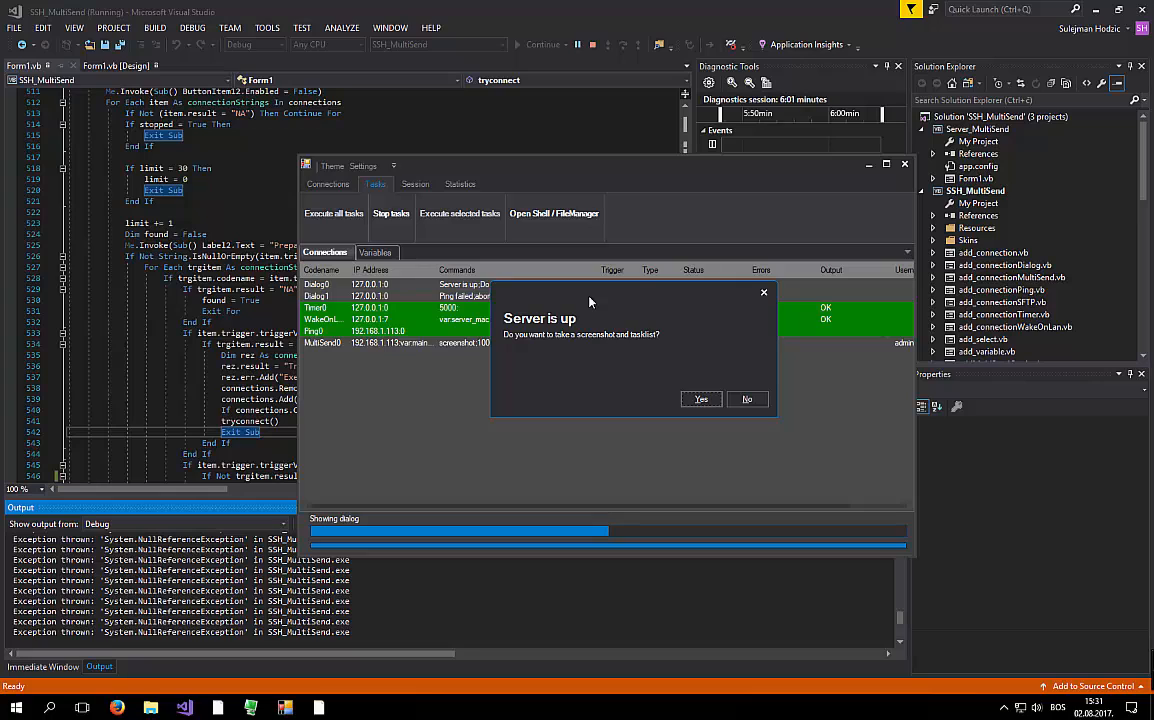
left_click(694, 404)
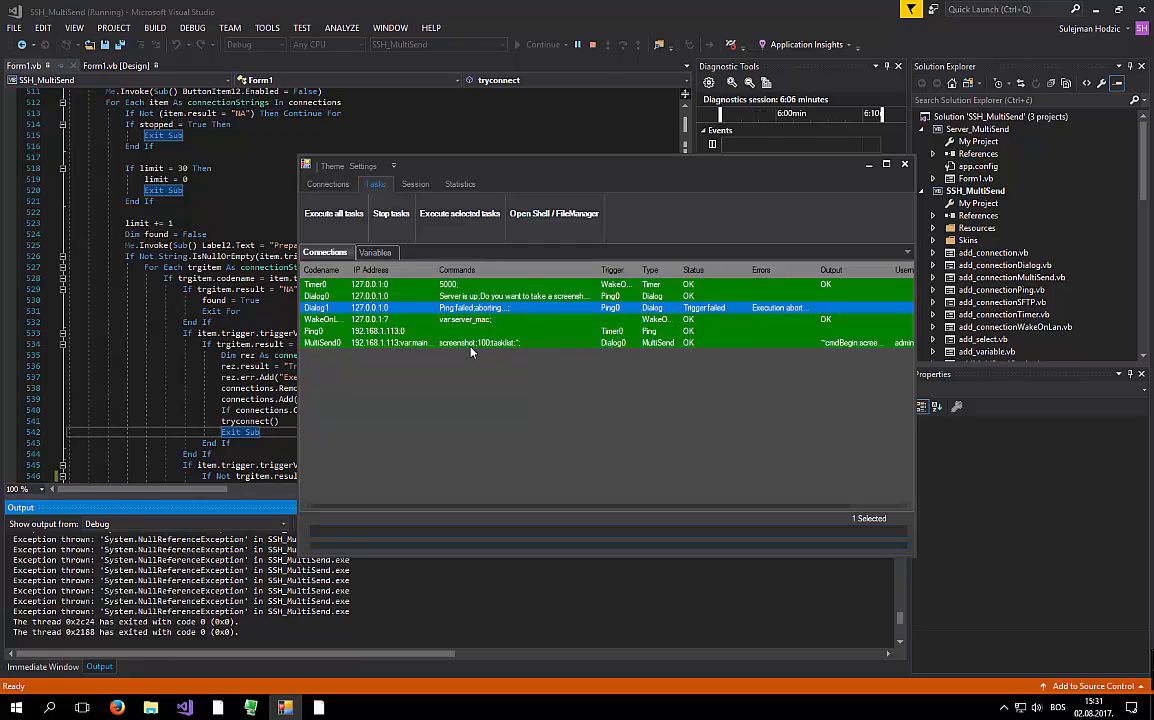
- Open Dialog1's details, read the error about Ping0's trigger, then close them
left_click(579, 309)
double_click(699, 311)
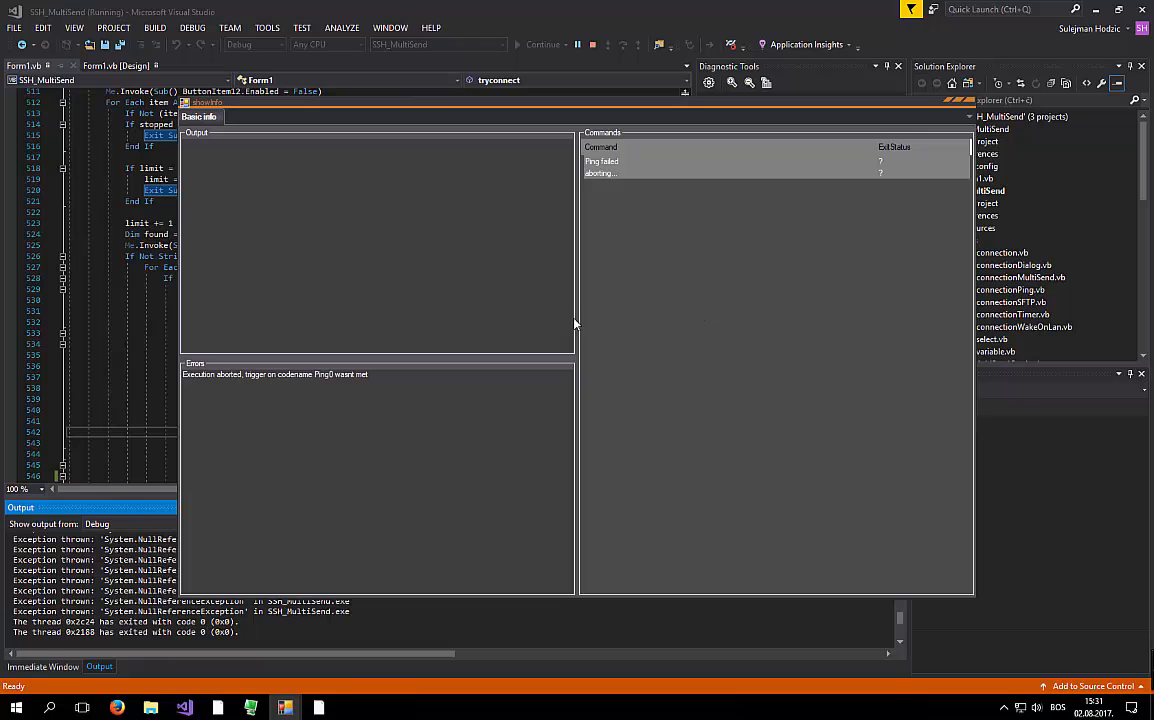
left_click_drag(394, 381, 182, 379)
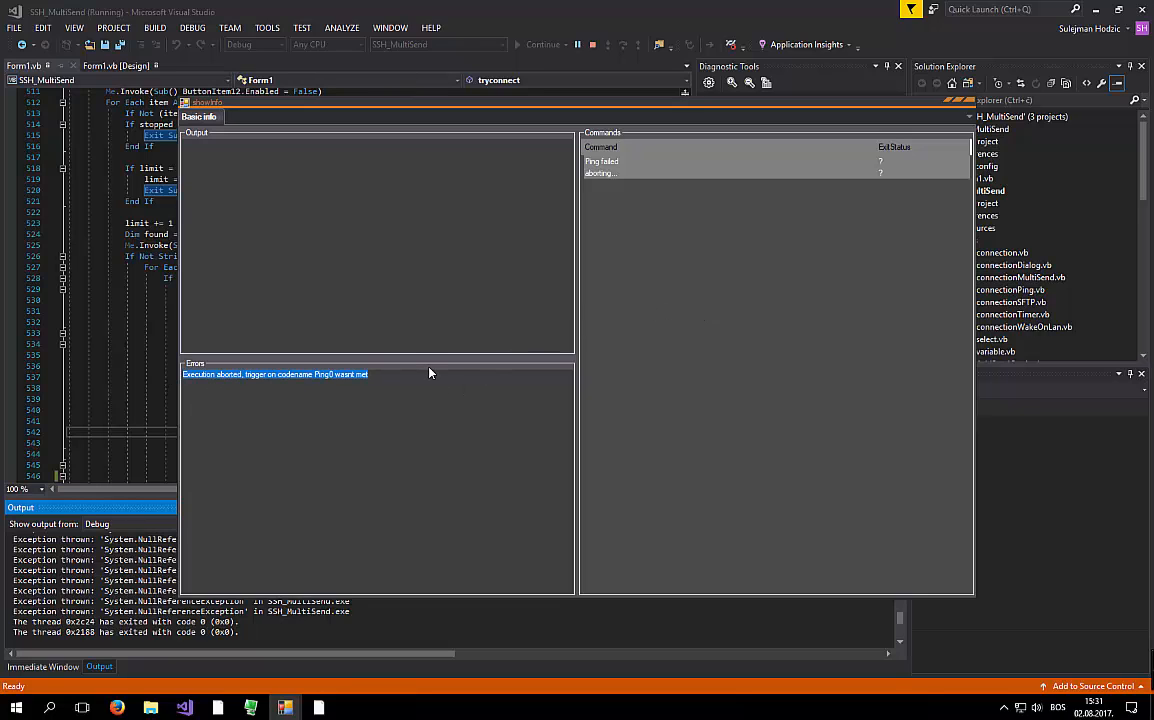
left_click(966, 108)
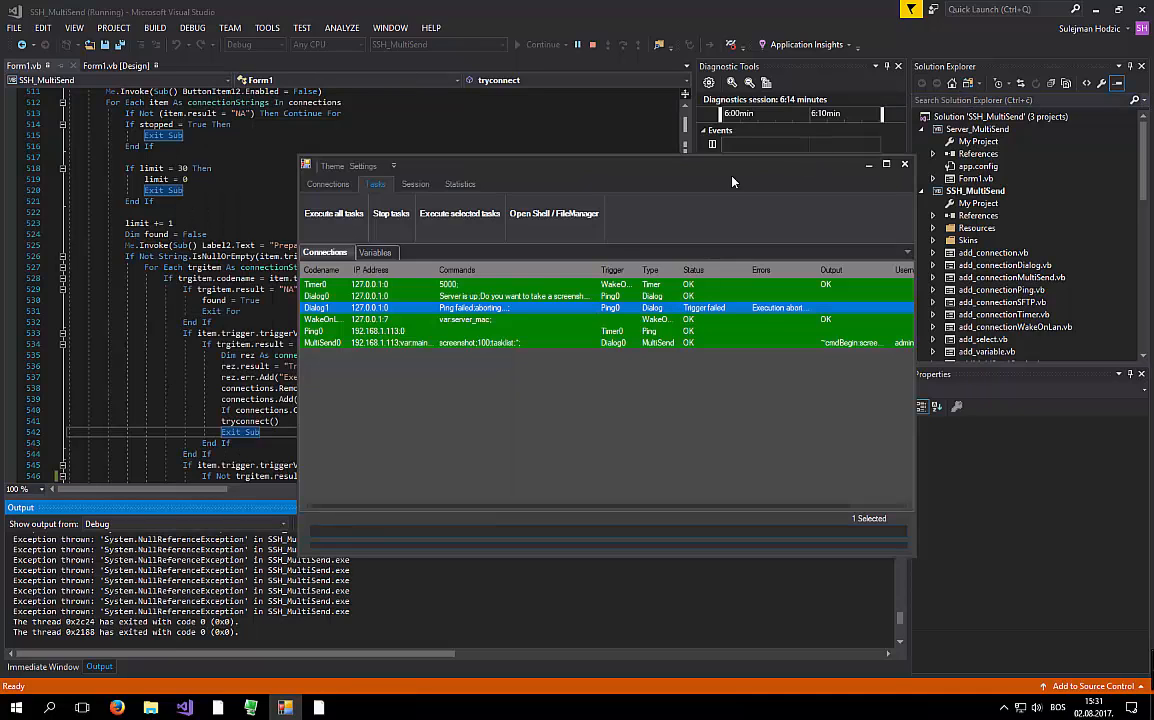
- Open MultiSend0's details to inspect the screenshot and tasklist output
double_click(498, 343)
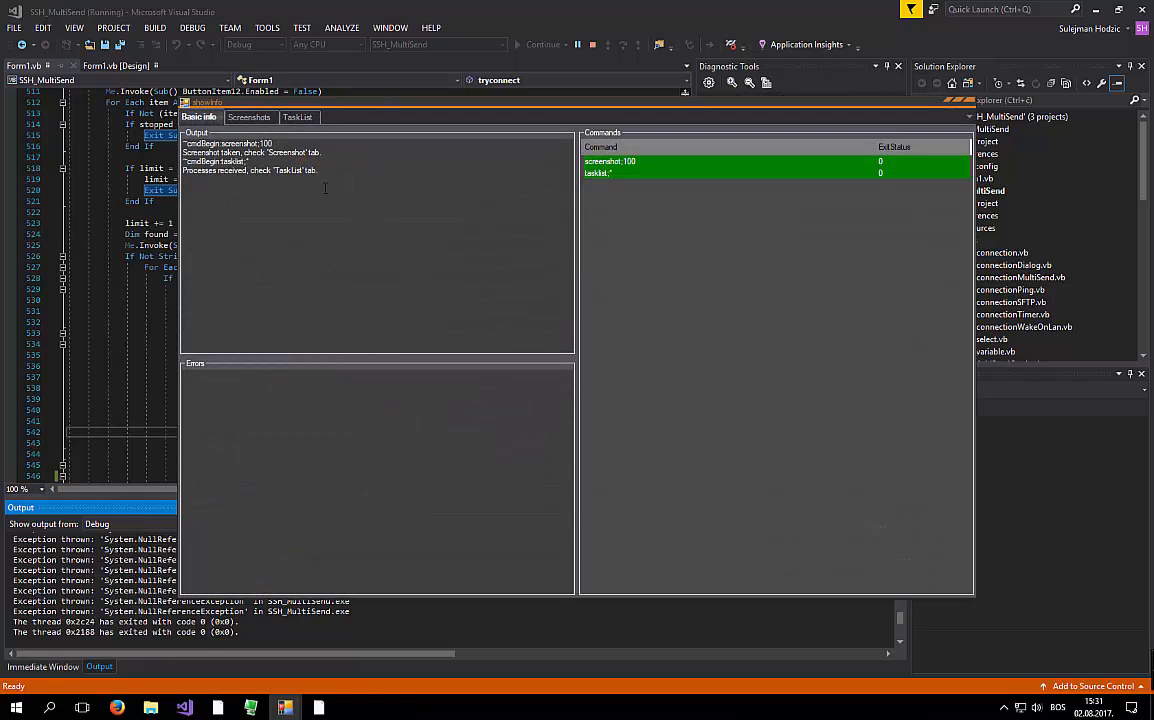
left_click_drag(298, 168, 185, 135)
left_click(240, 185)
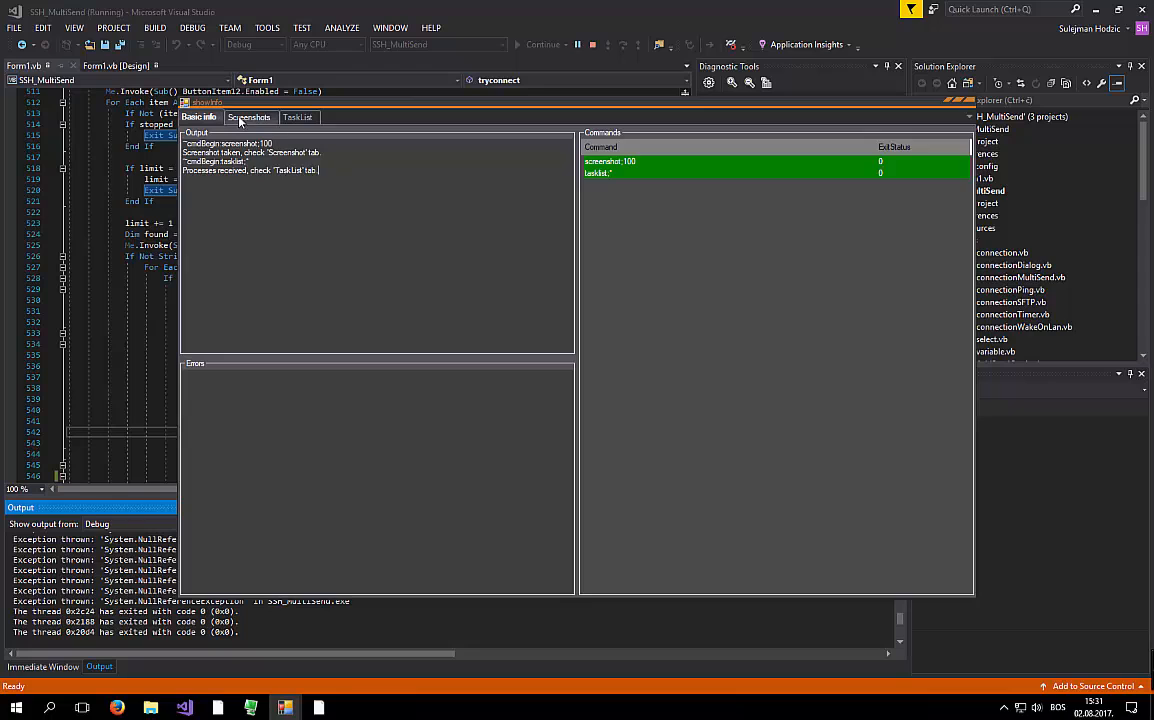
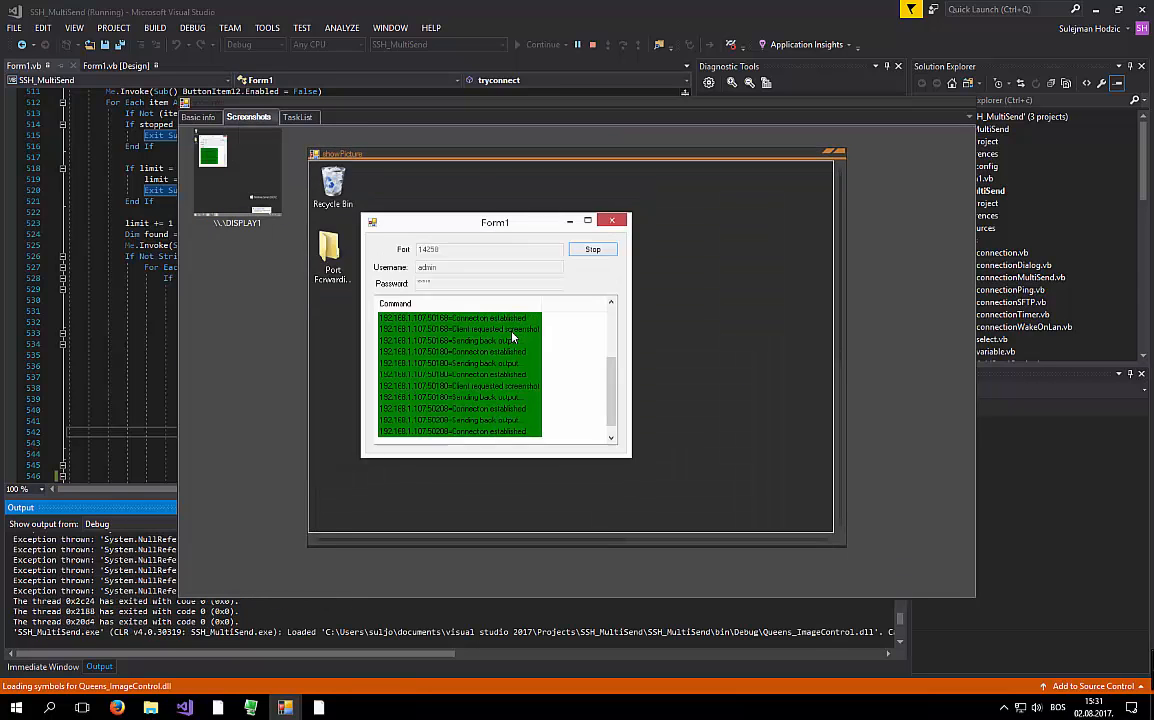
- Zoom out and close the remote screenshot, then scroll through the server's TaskList process list
scroll(512, 338, "down", 3)
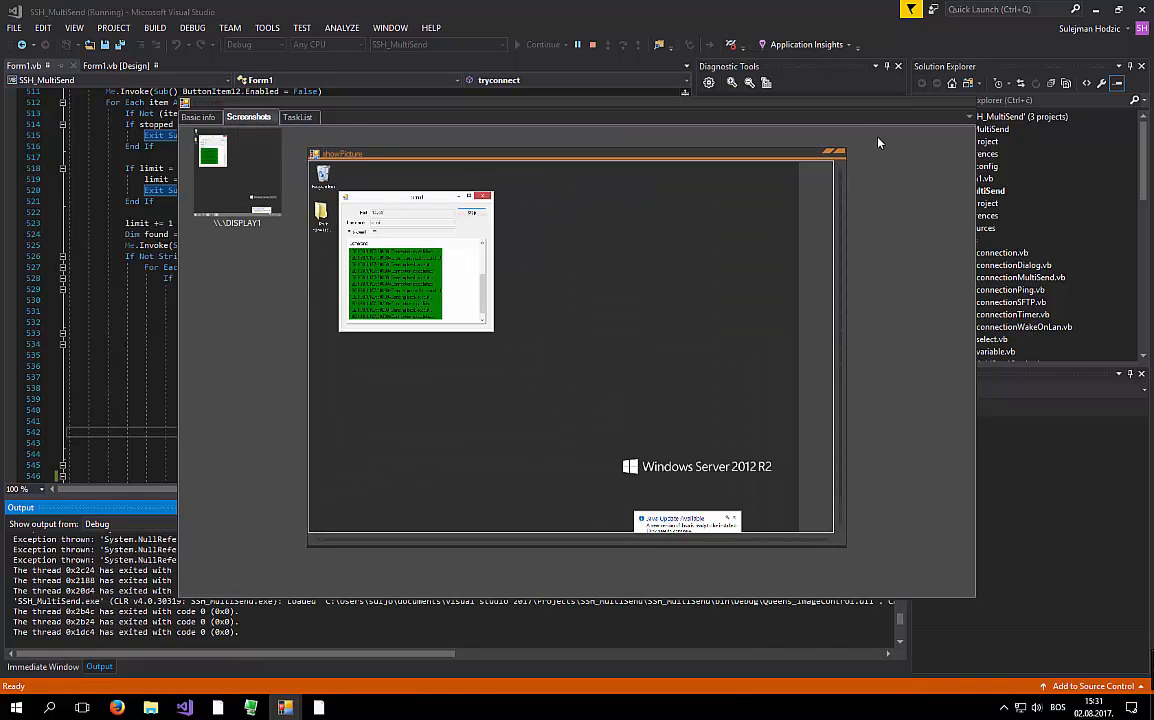
left_click(839, 152)
left_click(297, 117)
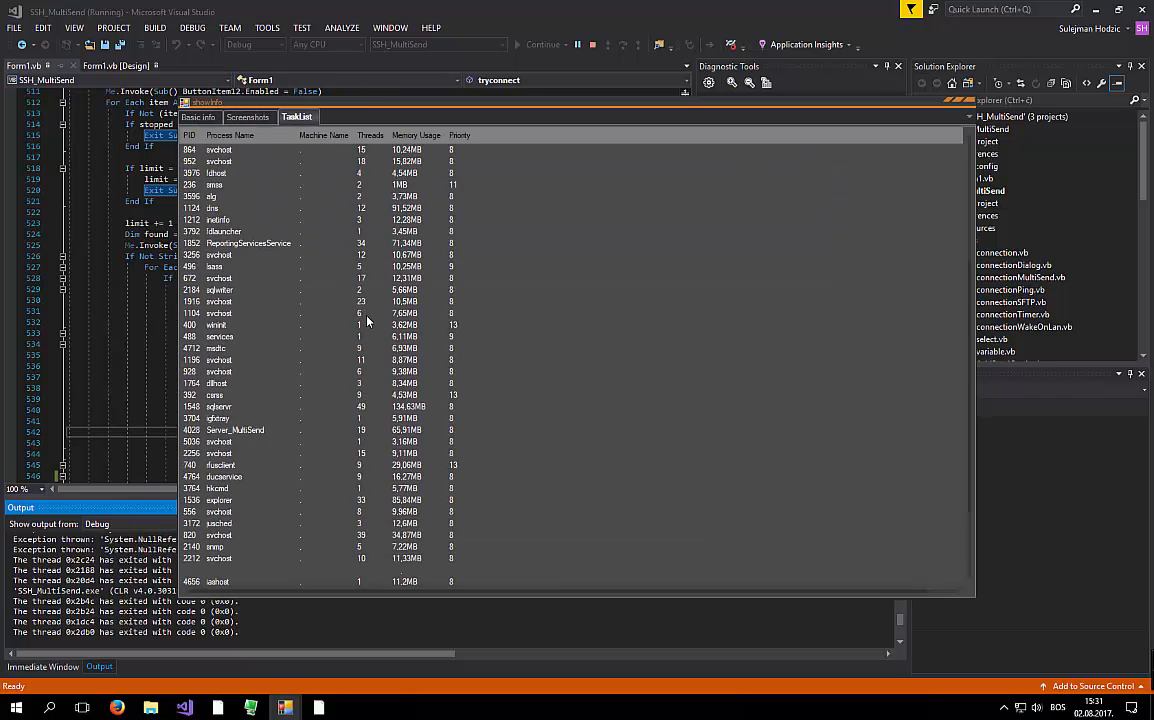
scroll(367, 320, "down", 3)
scroll(367, 320, "up", 9)
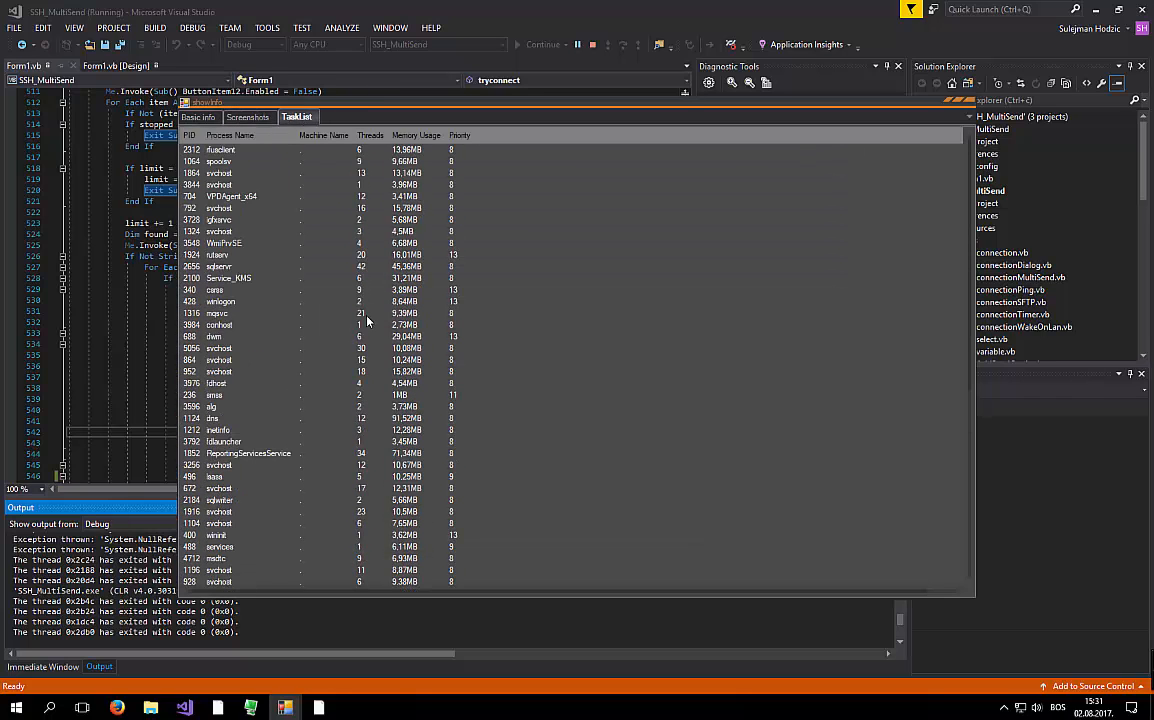
left_click(967, 106)
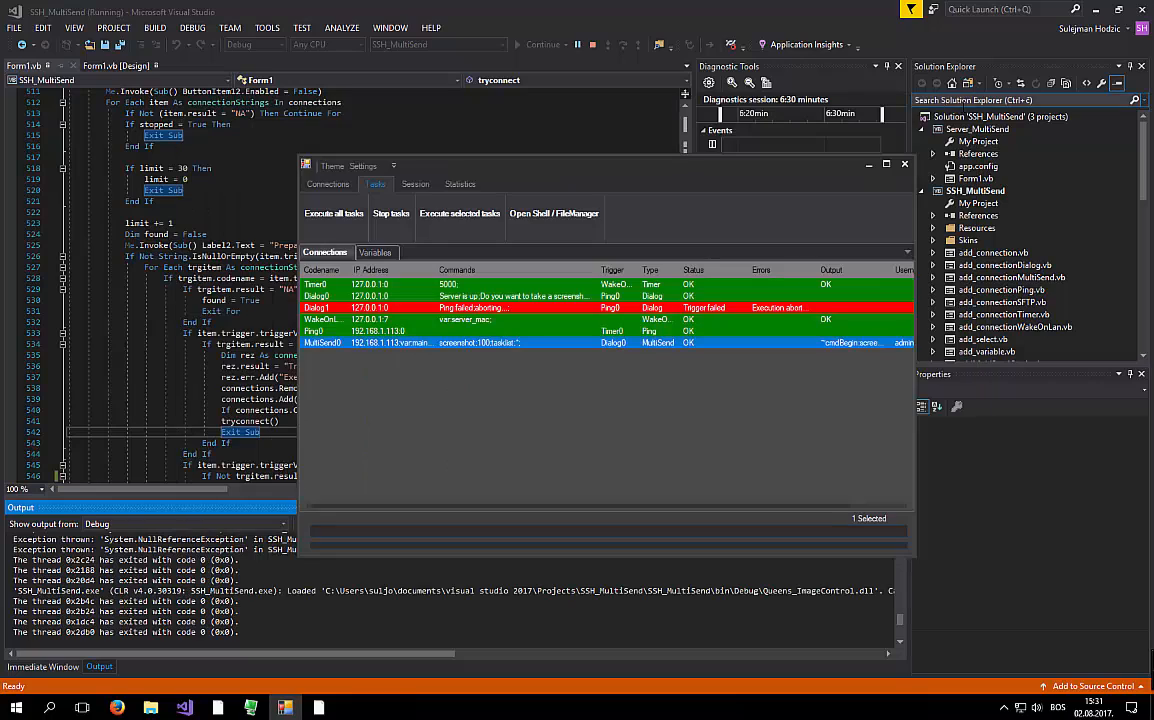
left_click(532, 313)
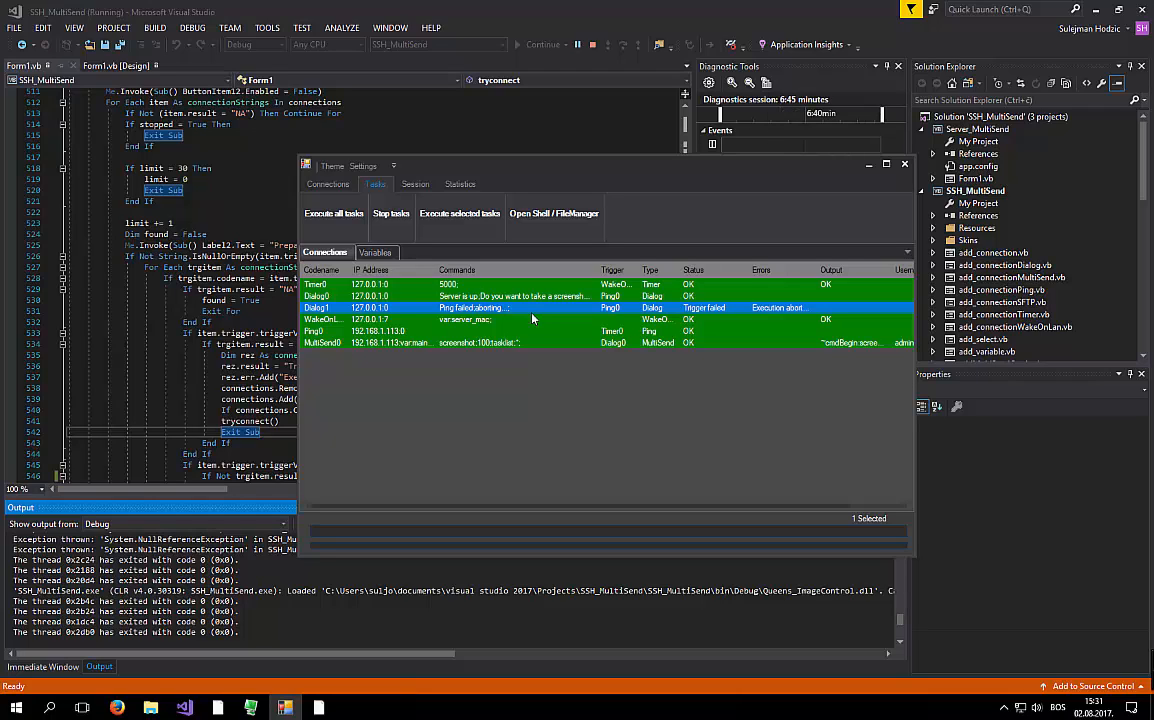
left_click(548, 376)
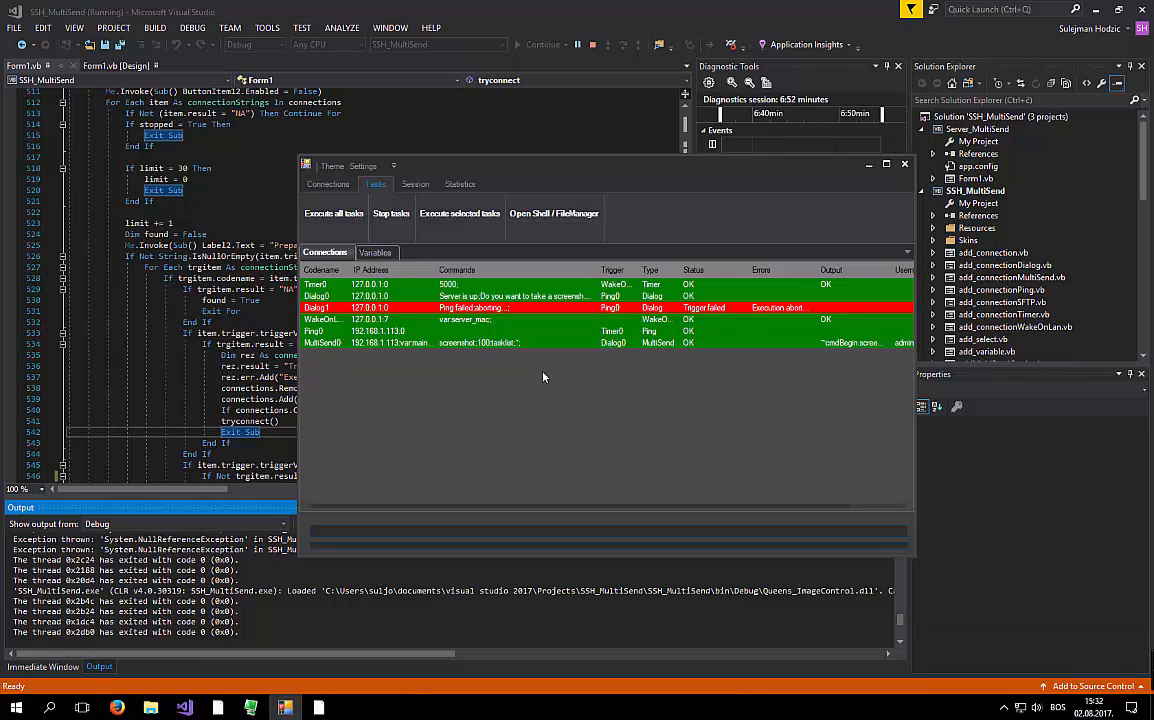
left_click(371, 319)
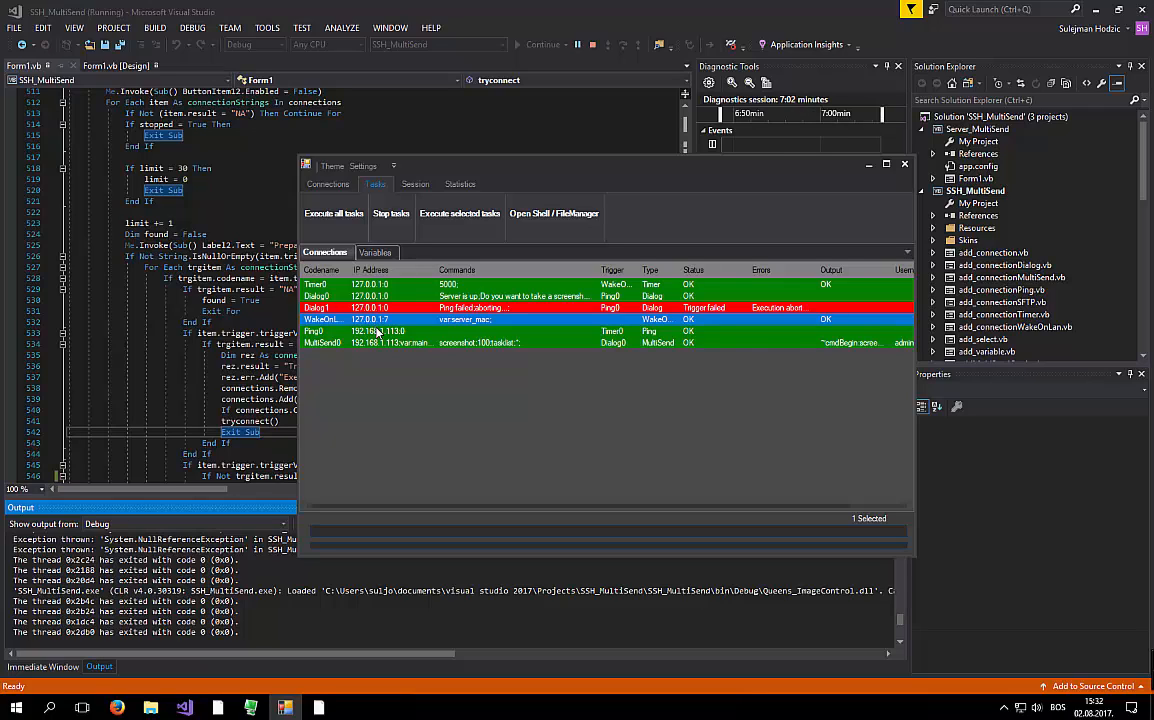
left_click(440, 343)
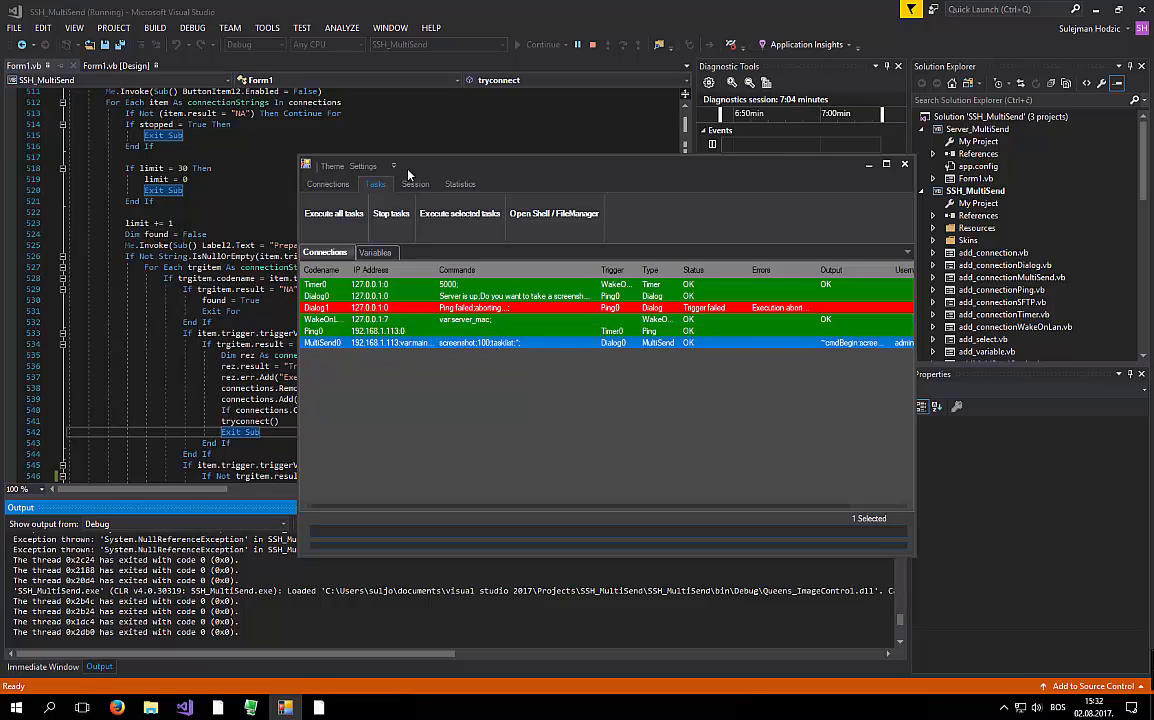
- Edit the MultiSend0 connection, replacing its port with 14258 so it reads 192.168.1.113:14258
left_click(348, 187)
left_click(397, 212)
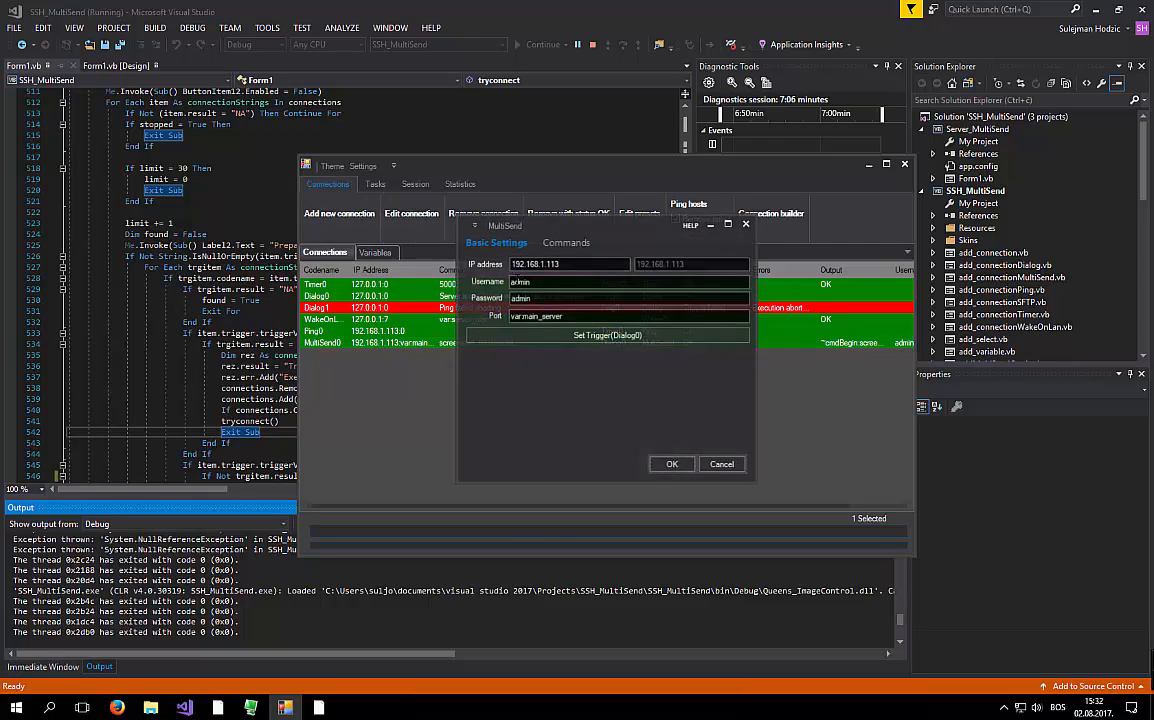
left_click_drag(579, 315, 463, 301)
type("14258")
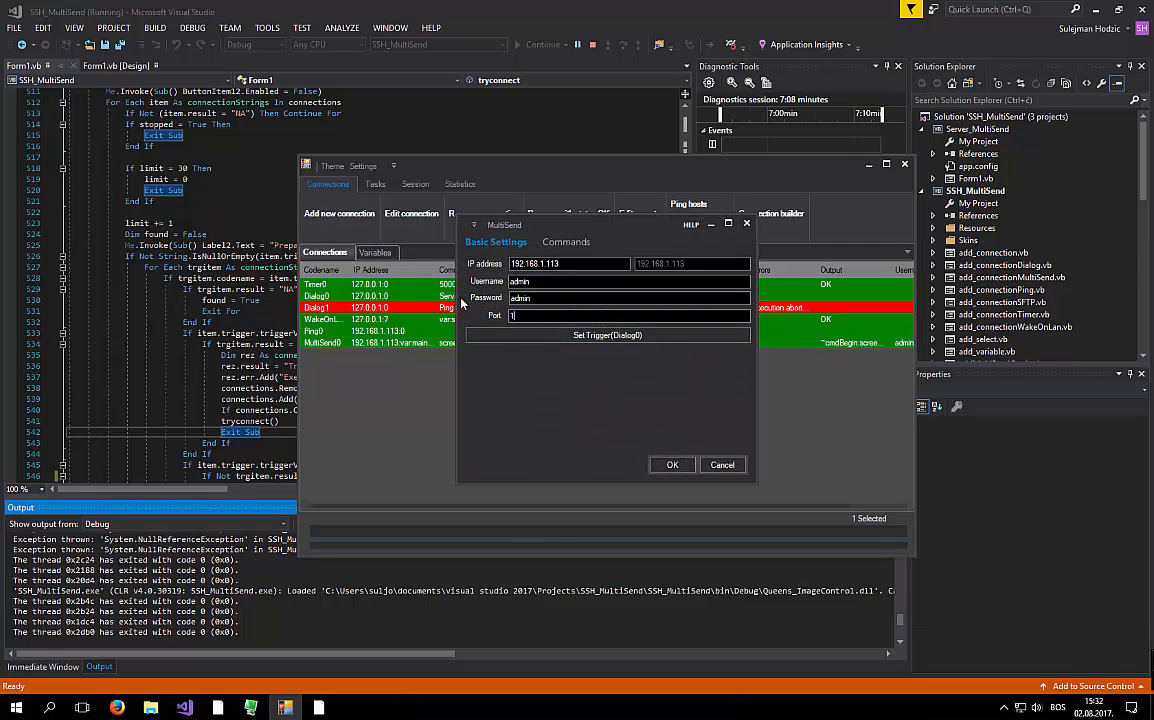
left_click(668, 465)
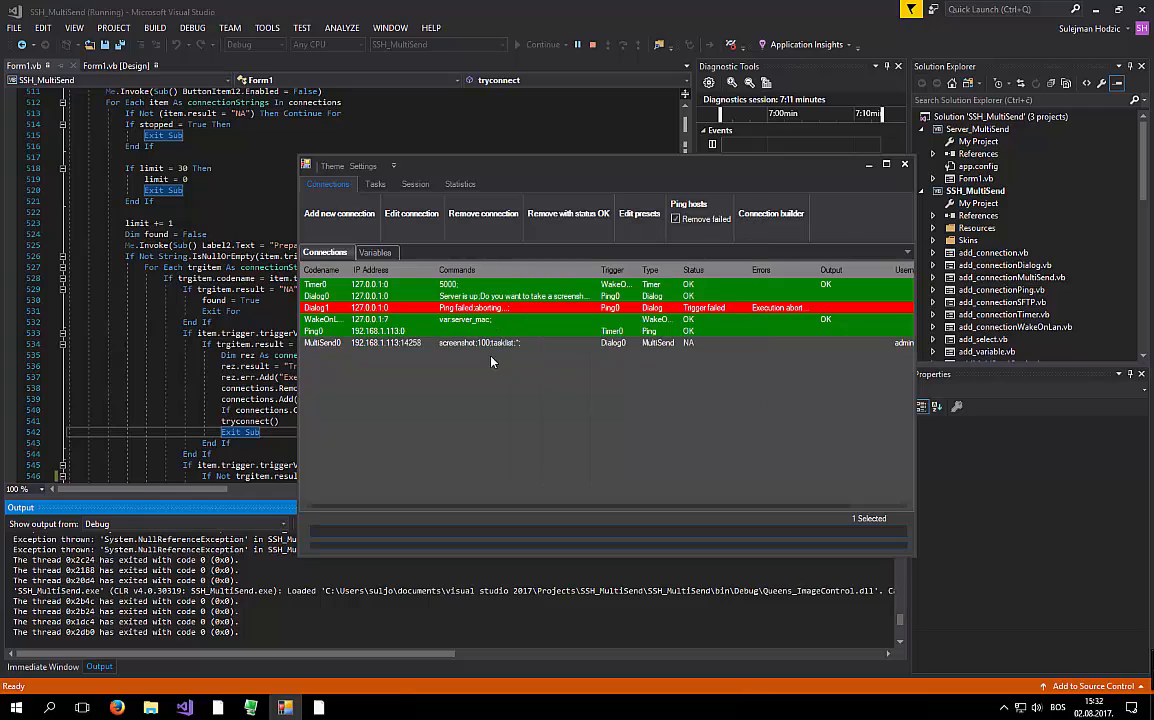
- Open a shell window for MultiSend0 (192.168.1.113), maximize it, and zoom into the Live Screen
left_click(384, 184)
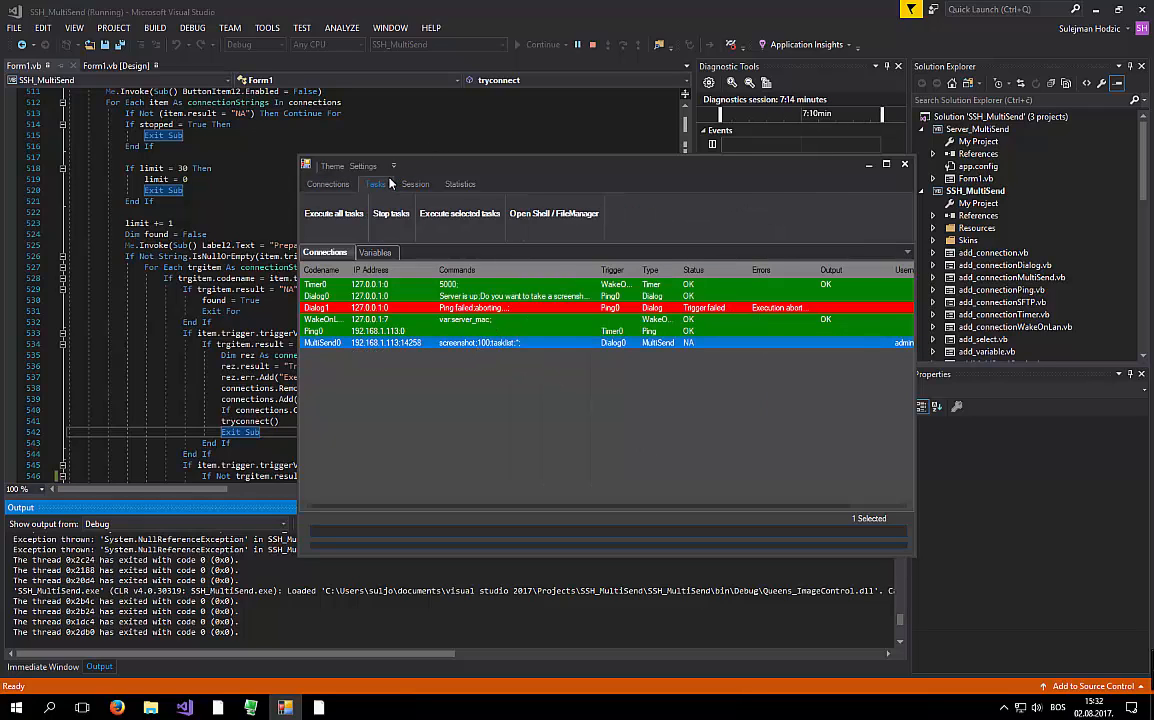
left_click(557, 220)
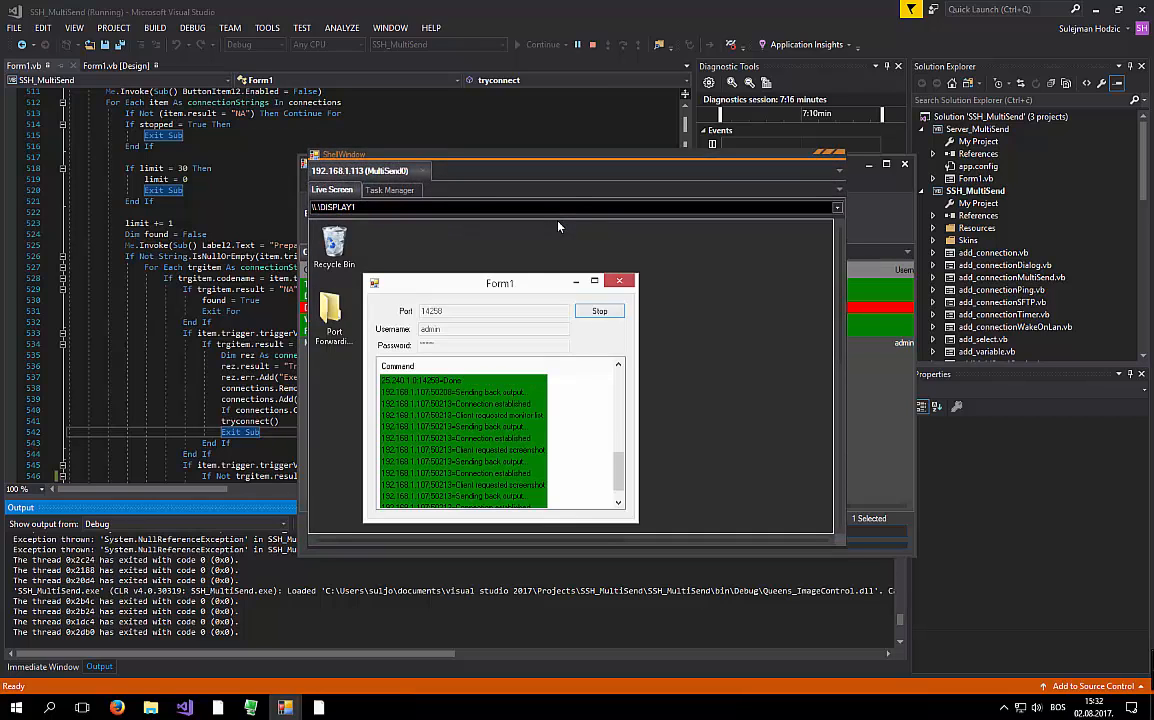
left_click(829, 152)
scroll(312, 272, "up", 4)
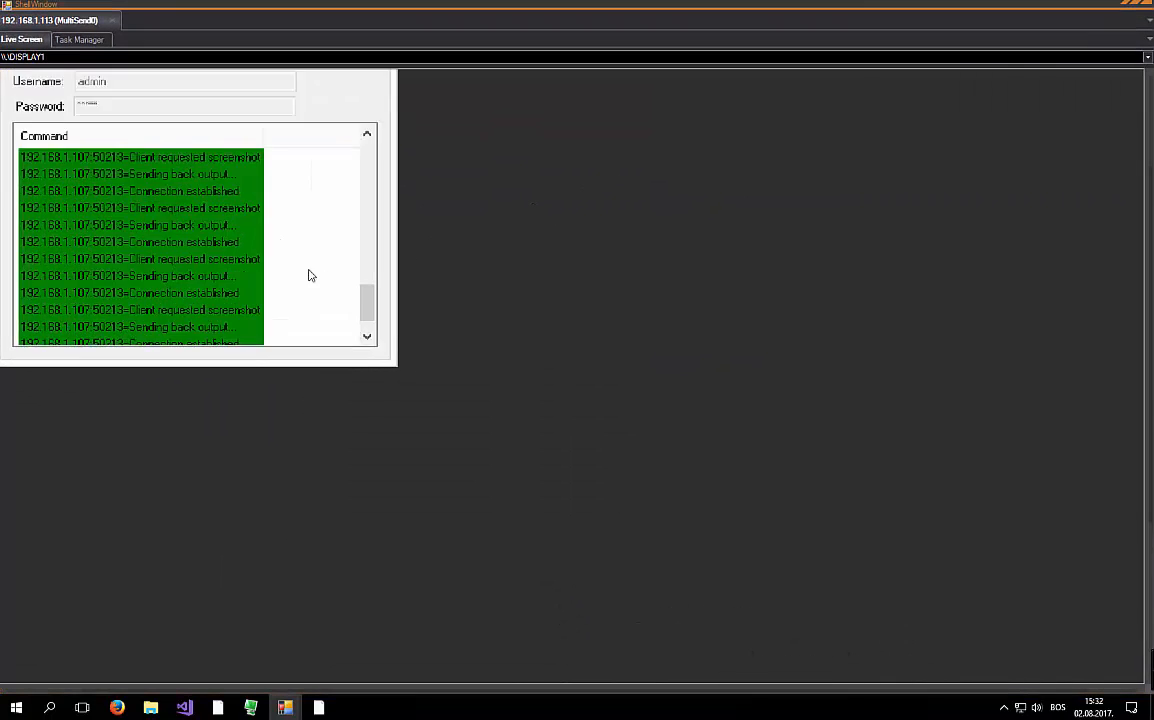
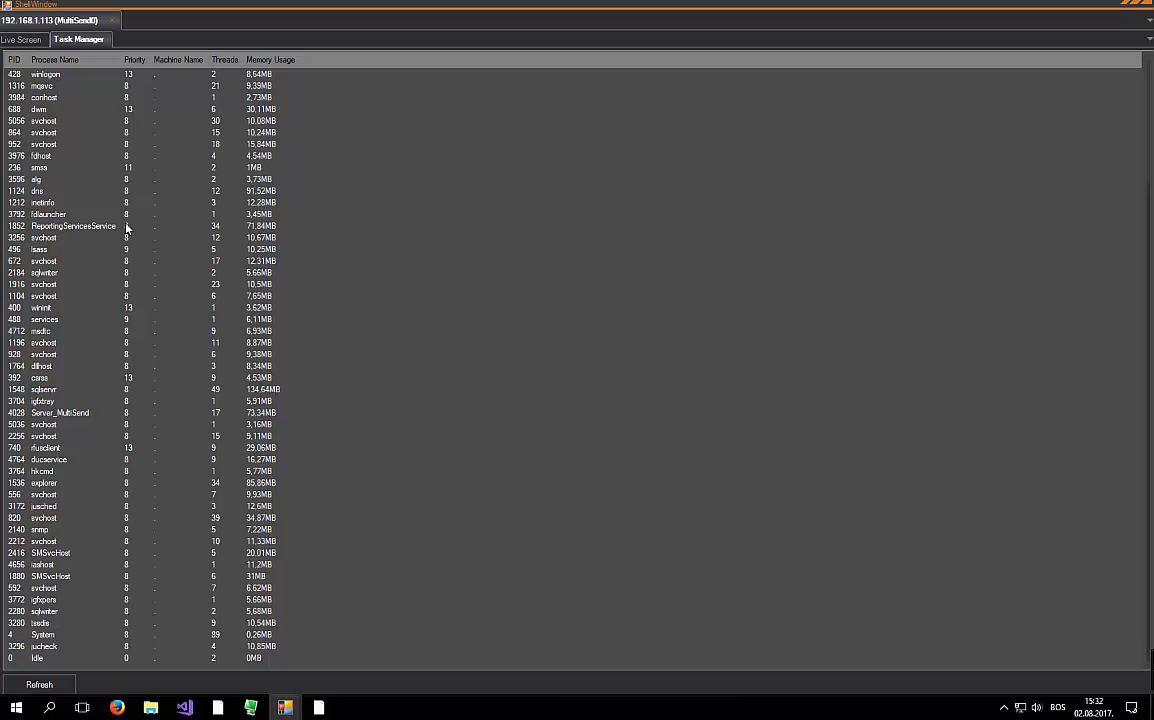
- Refresh the Task Manager process list for current thread and memory figures, then close the ShellWindow
scroll(126, 228, "up", 4)
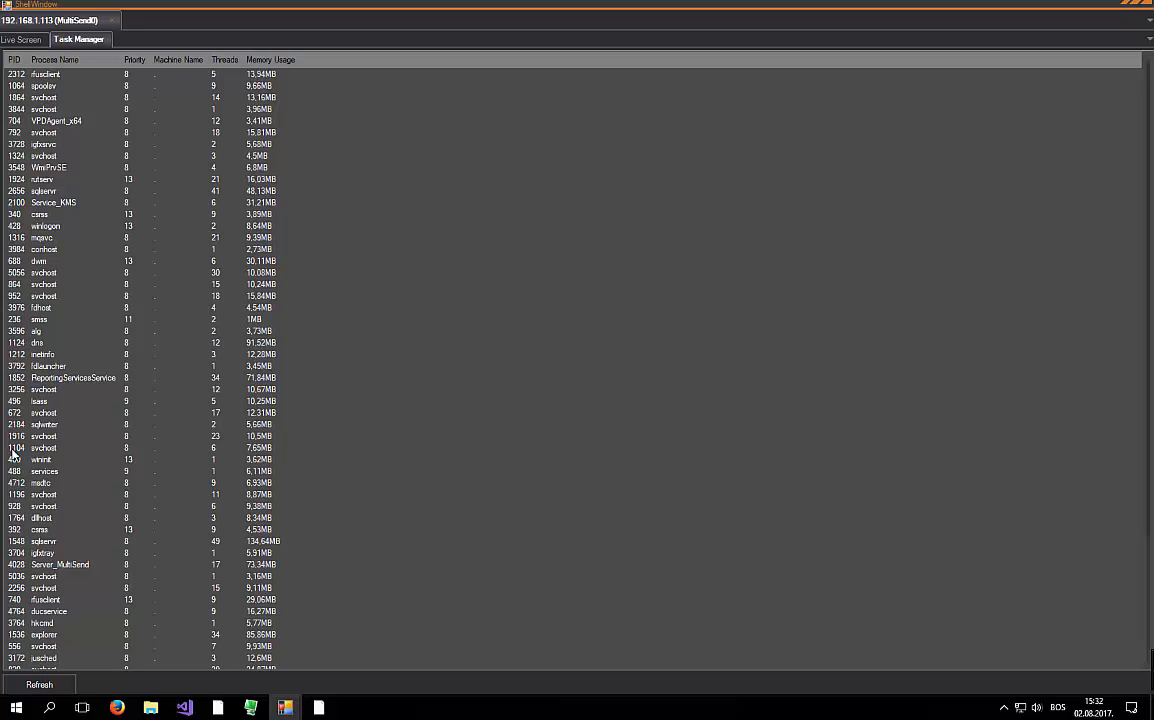
left_click(52, 686)
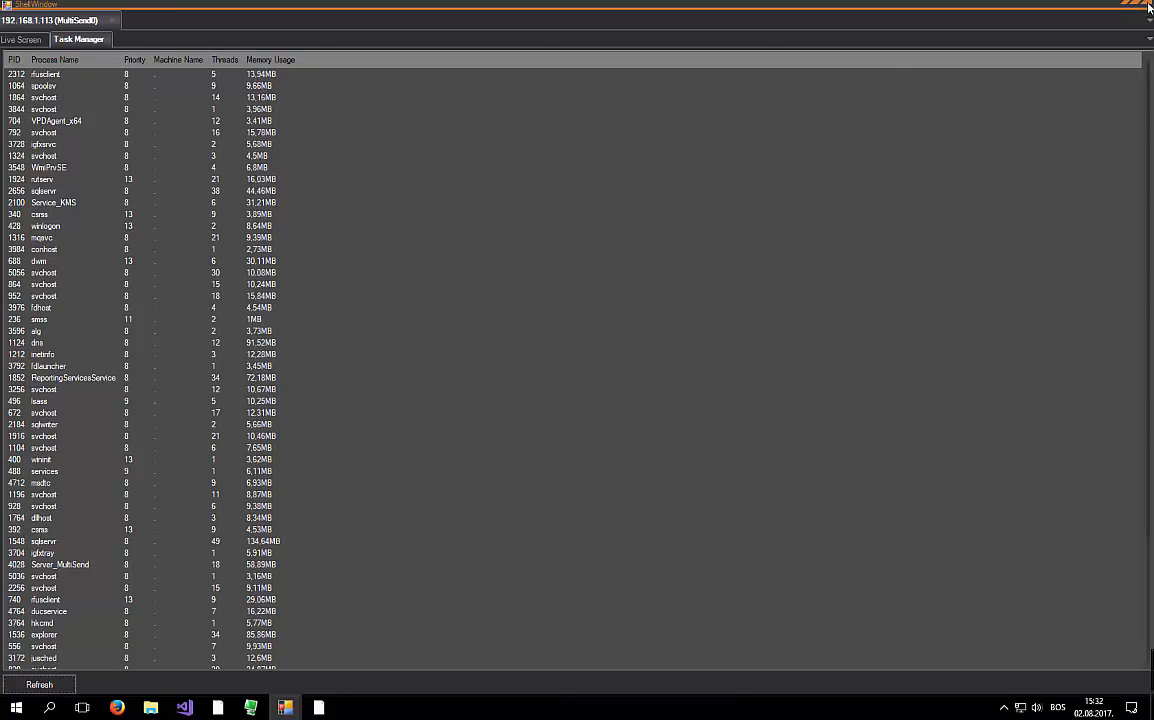
left_click(1034, 6)
- Browse the SFTP, MultiSend, WakeOnLan and Ping types, then assign Other > Dialog (Dialog0) as MultiSend0's trigger
left_click(328, 184)
left_click(339, 213)
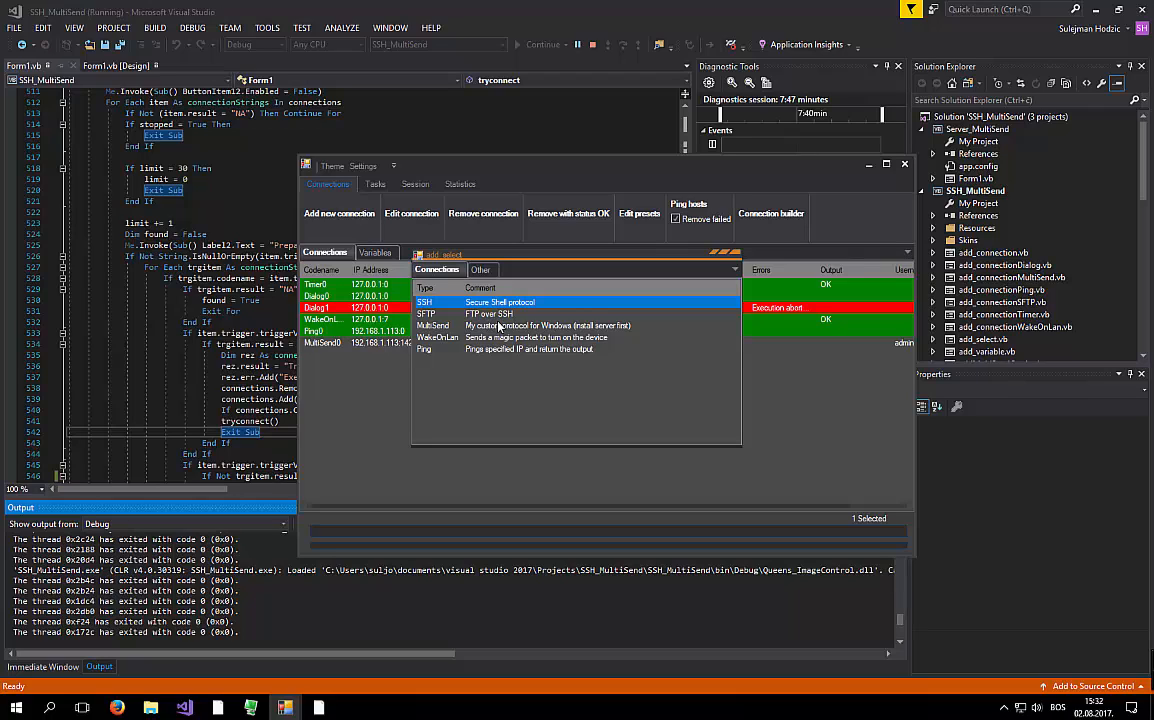
left_click(485, 314)
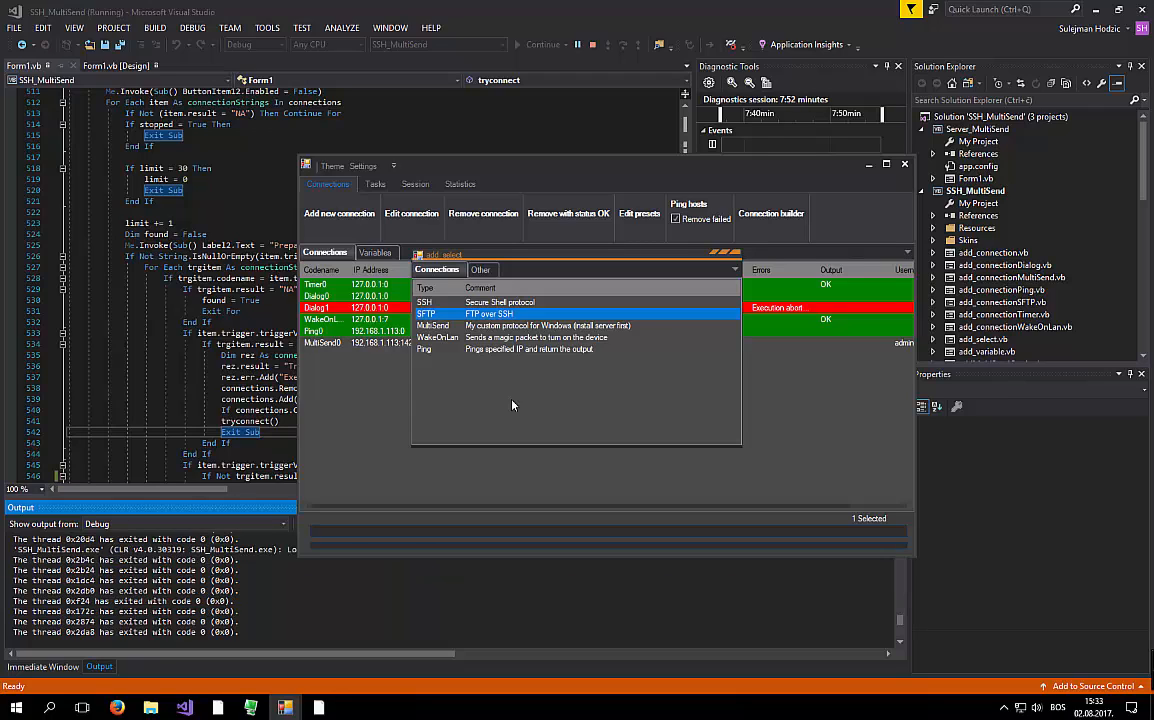
left_click(458, 325)
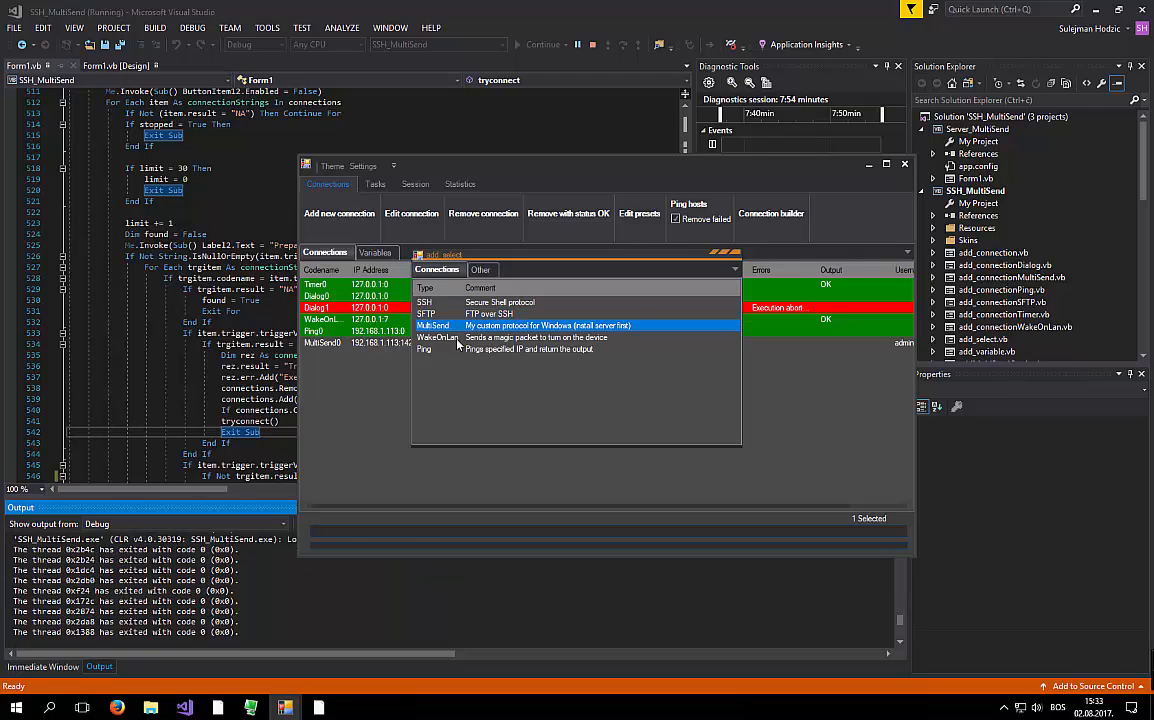
left_click(460, 337)
left_click(537, 349)
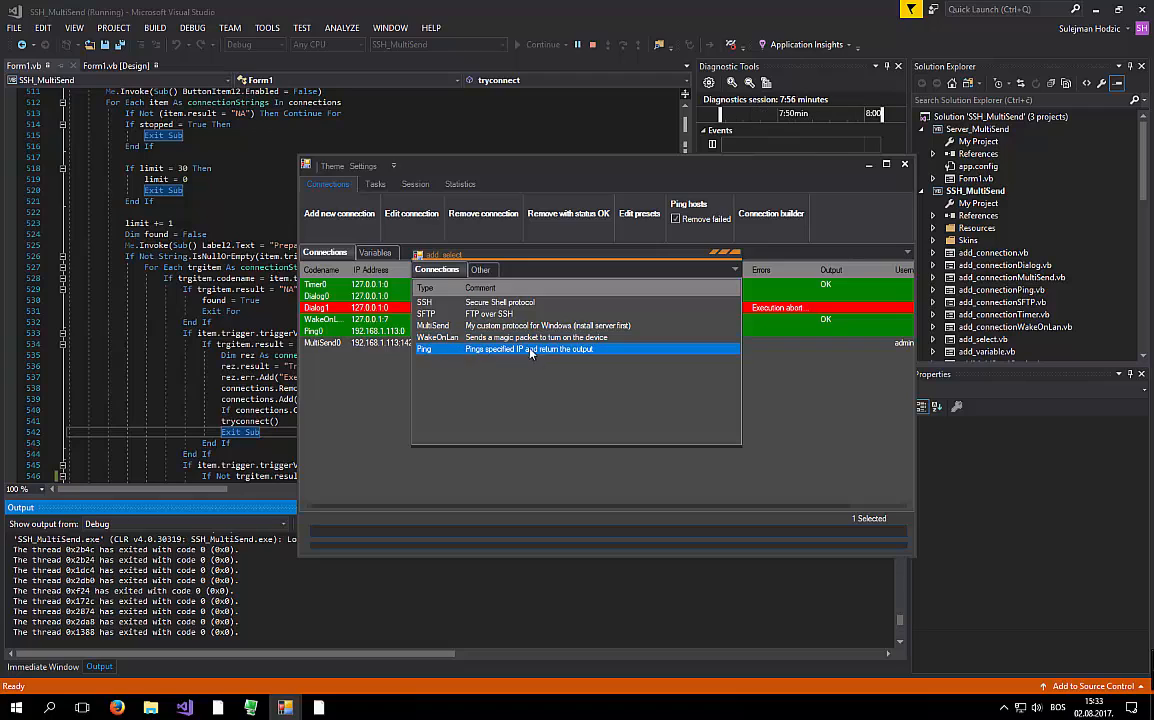
left_click(480, 269)
left_click(492, 313)
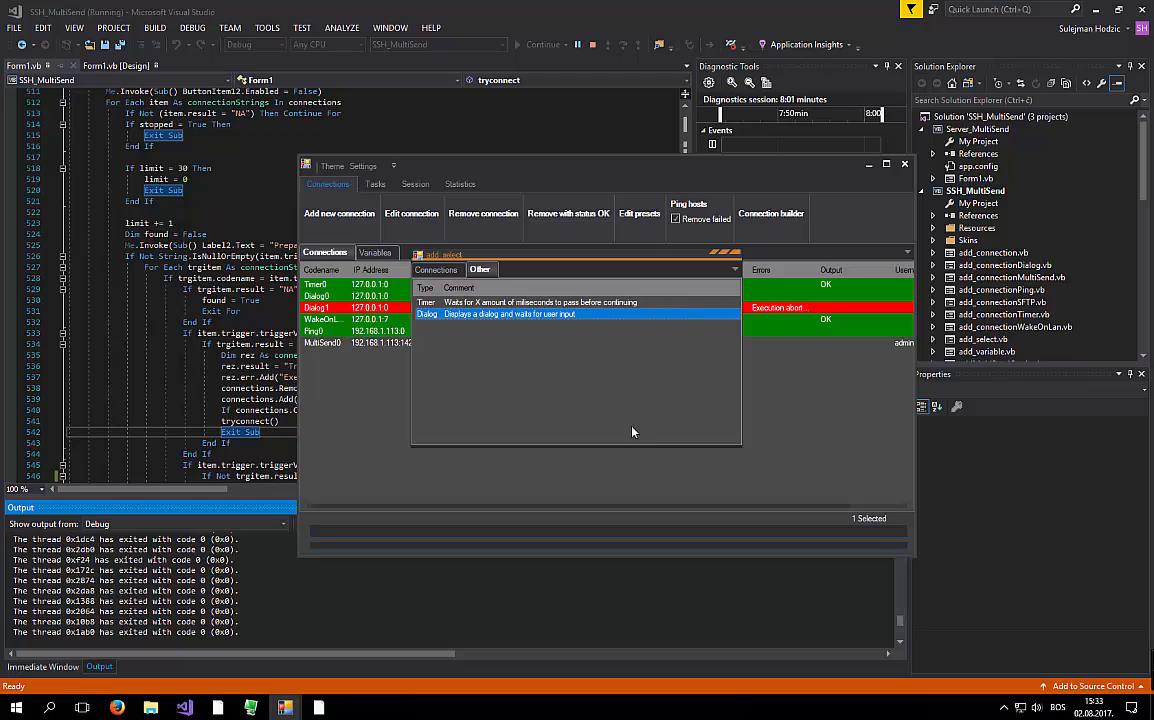
double_click(495, 314)
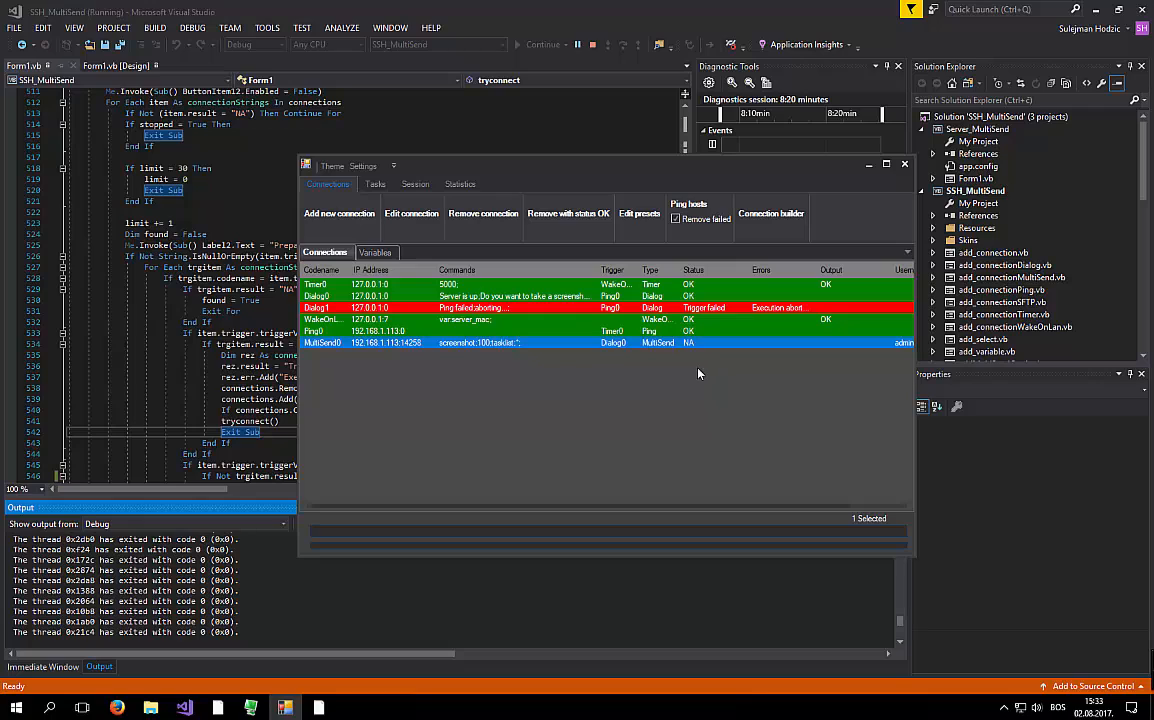
left_click(683, 374)
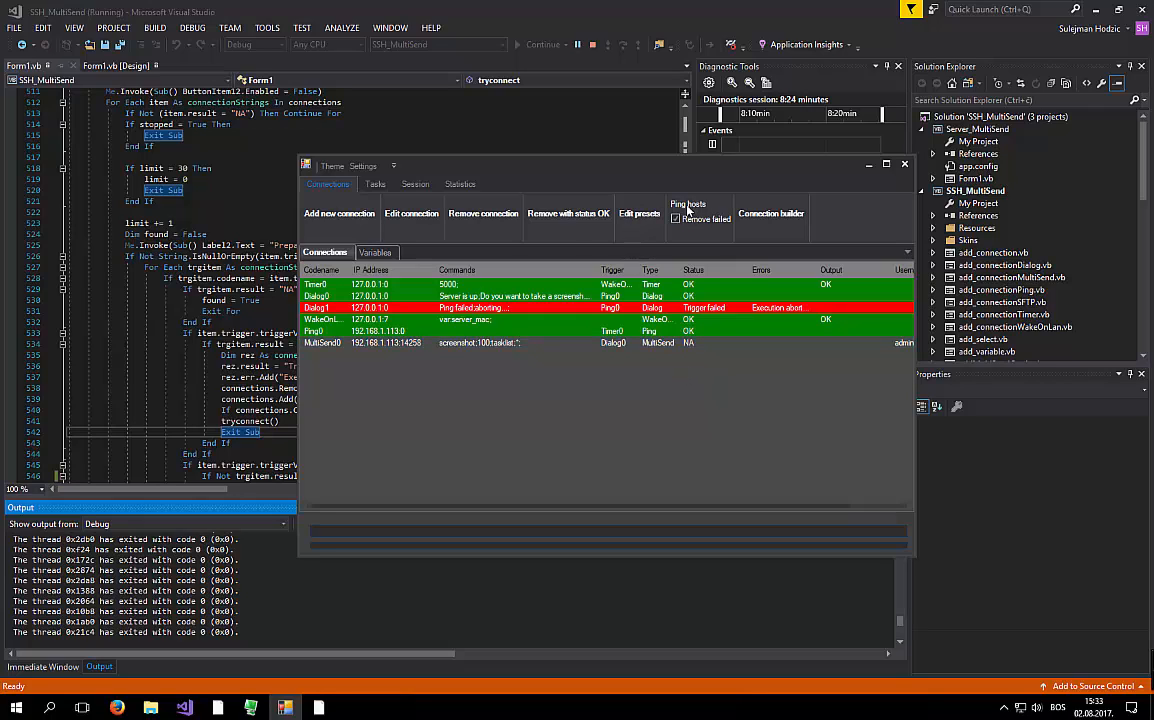
- Re-ping all hosts with 'Remove failed' unchecked so every connection, including MultiSend0, shows OK
left_click(358, 296)
left_click(402, 362)
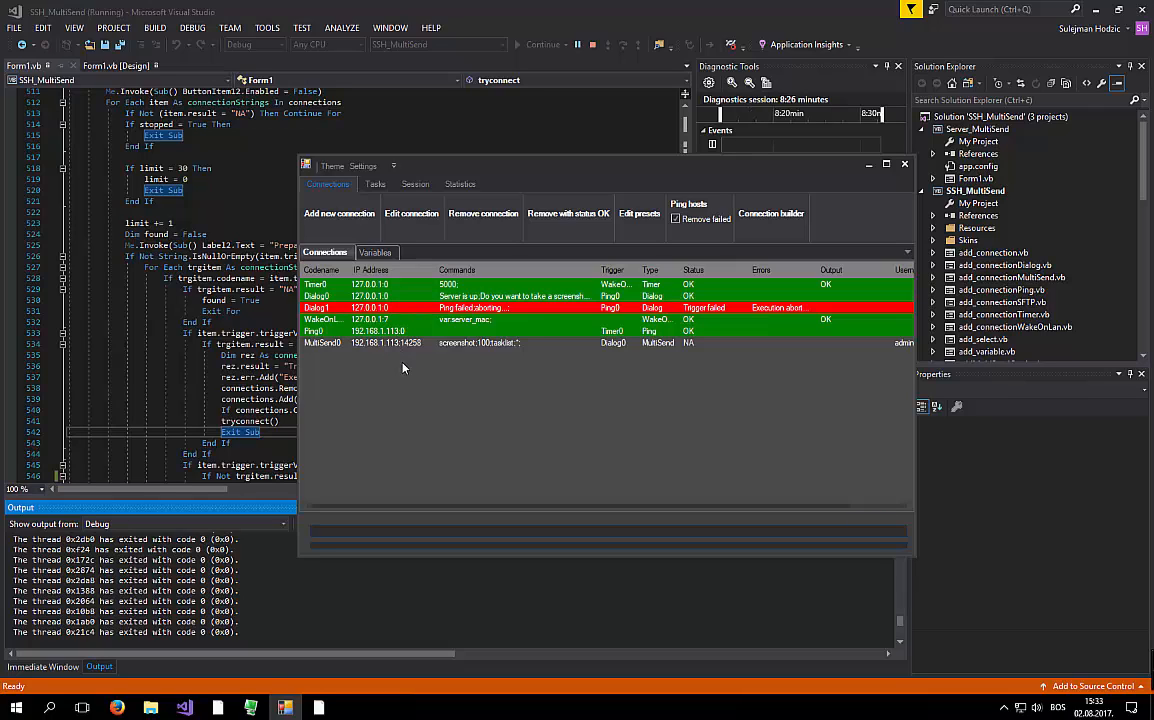
left_click(688, 204)
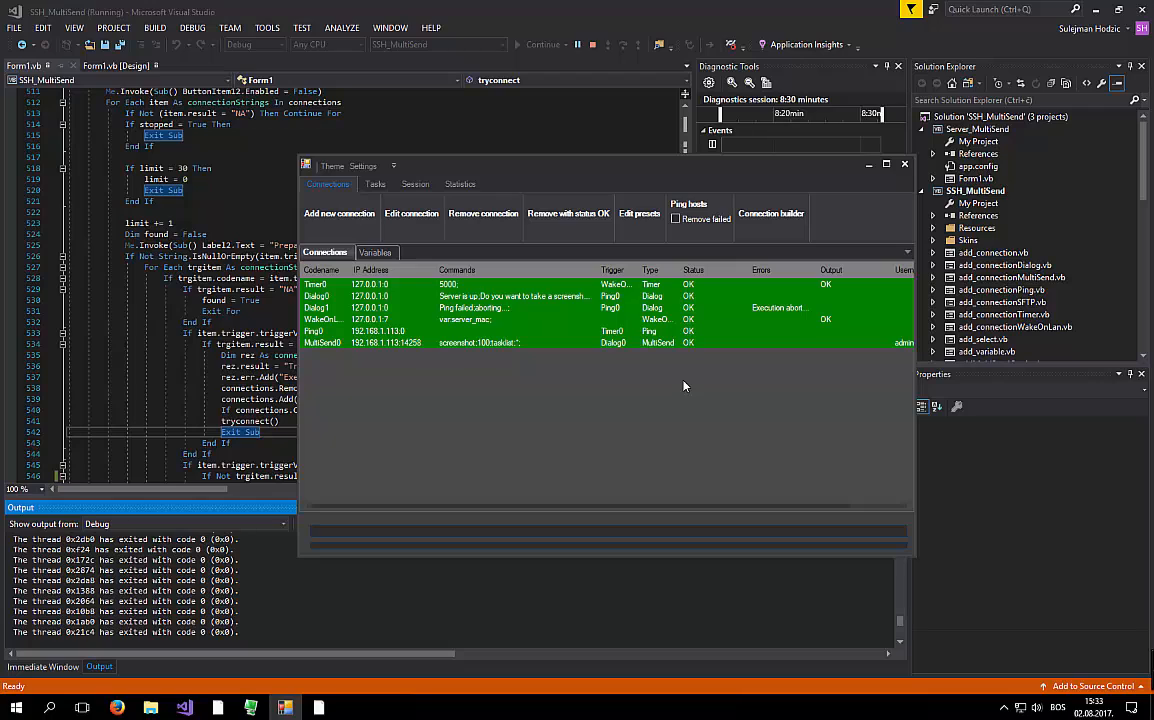
left_click(392, 286)
left_click(393, 296)
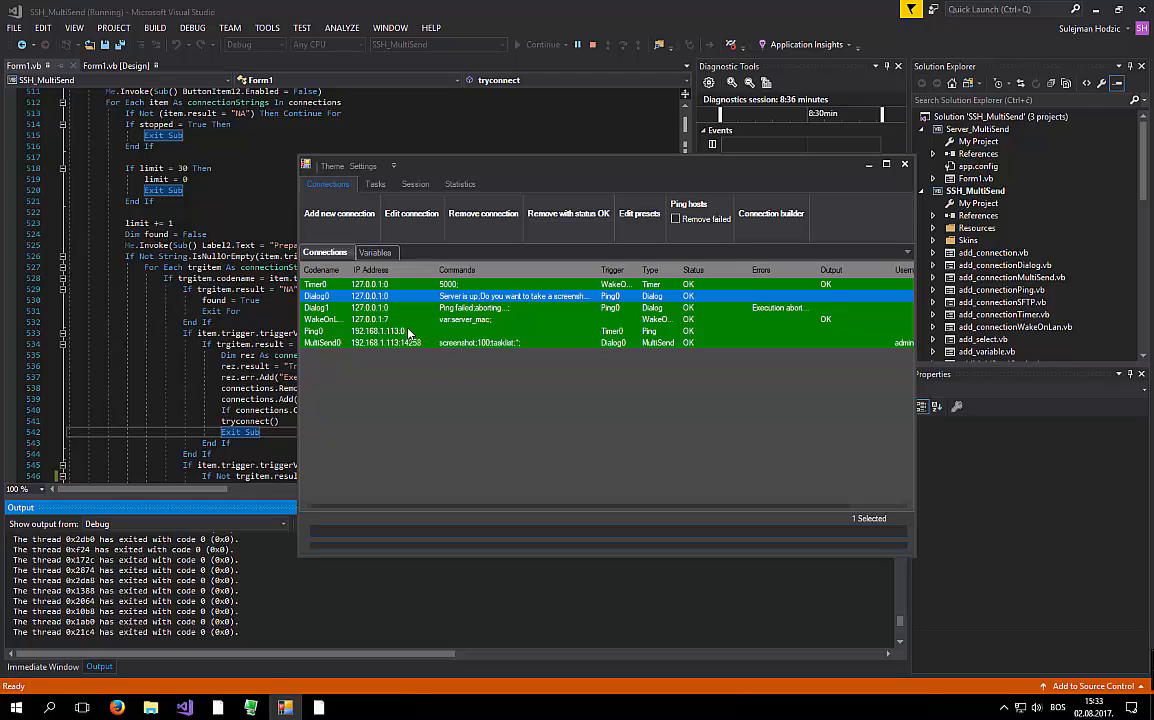
- View the Tasks and Session option pages, then bring up the Windows Run box
left_click(375, 184)
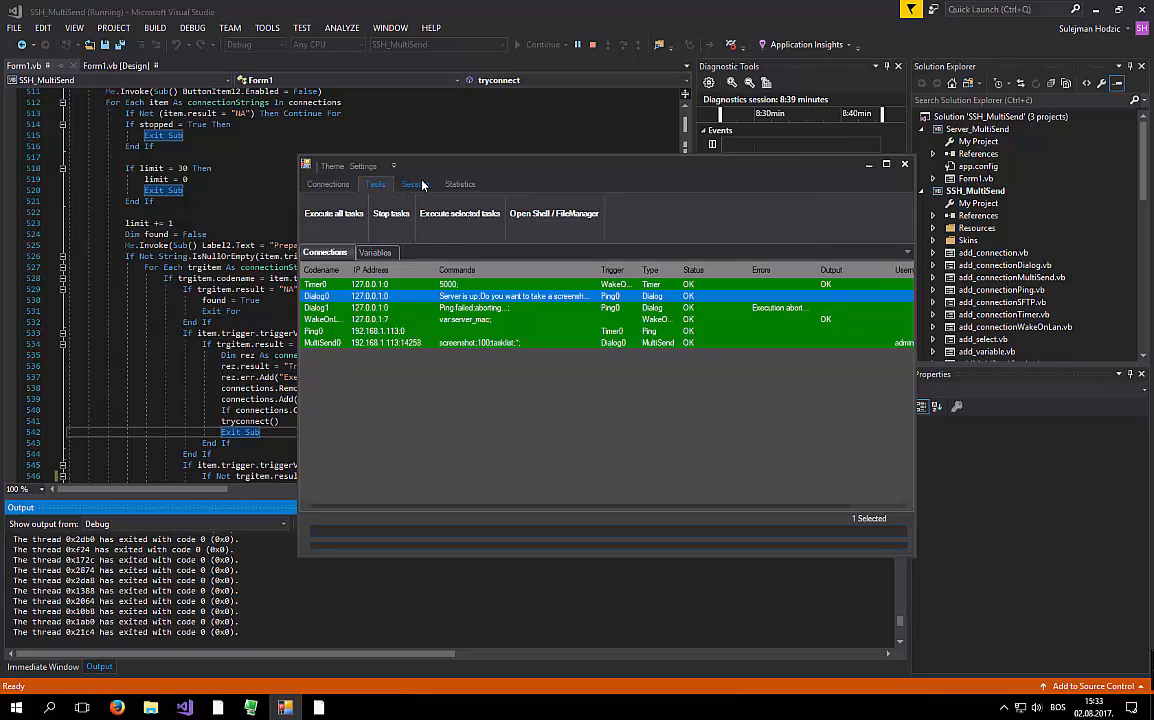
left_click(422, 184)
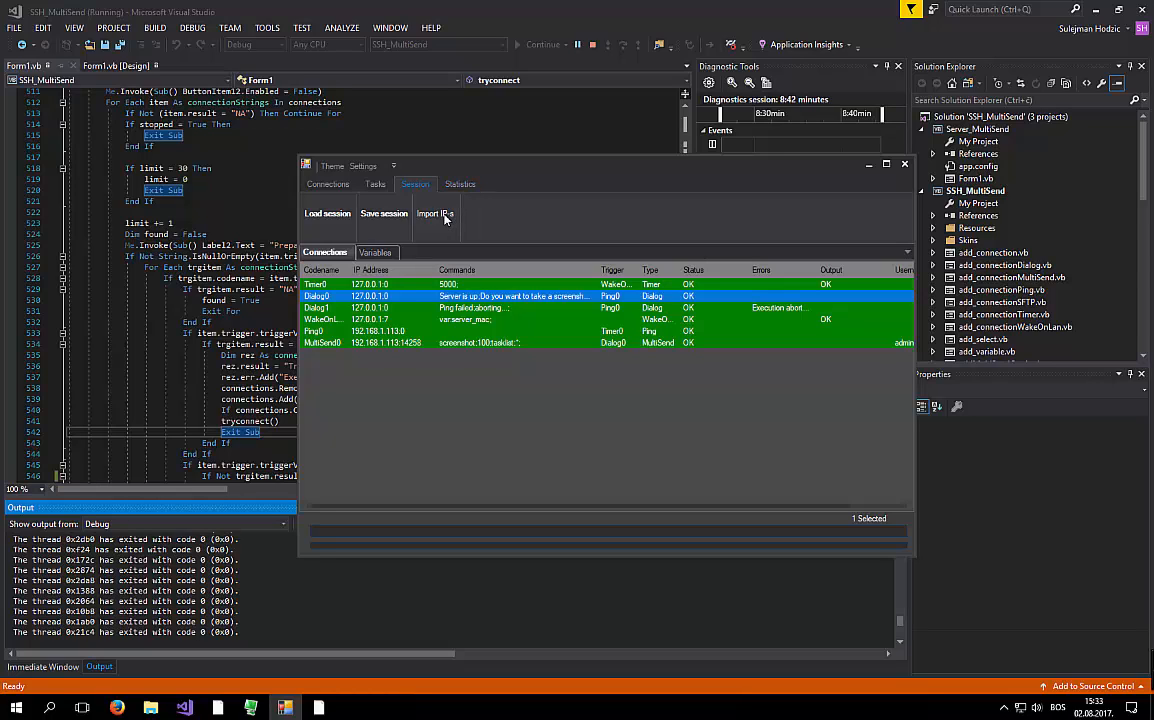
key("super+r")
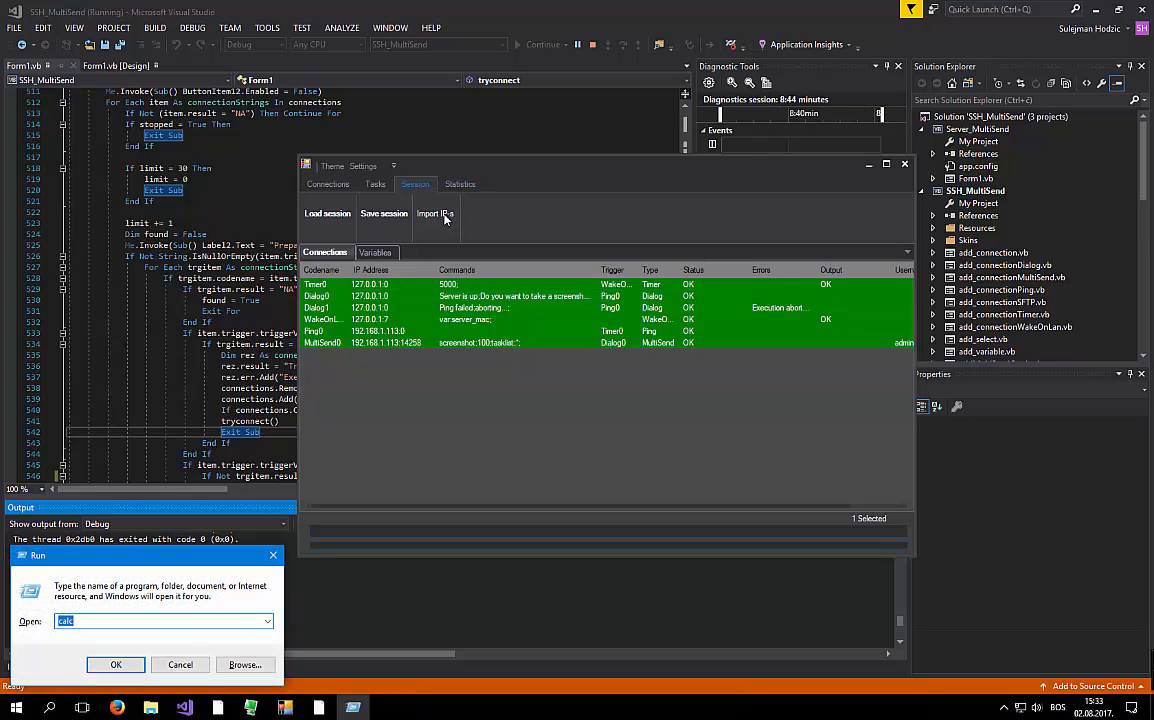
- Launch notepad from Run, type the addresses 192.168.1.1 and 192.168.1.2, and close it
type("notepad")
key("Return")
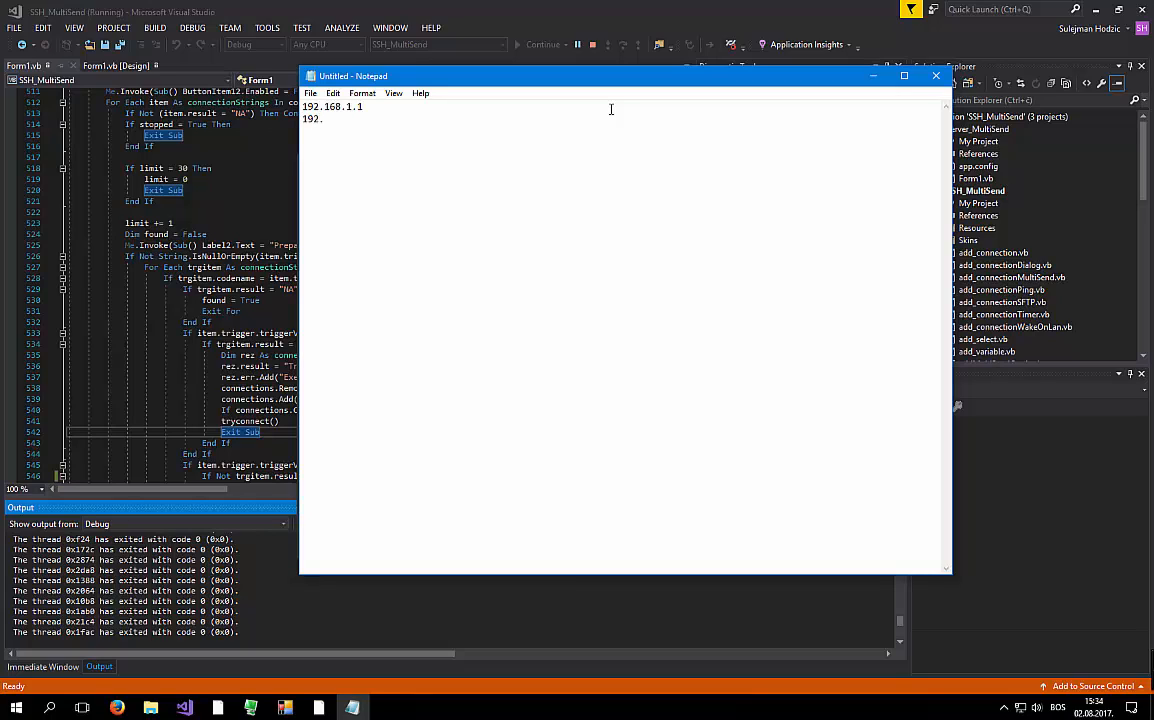
type("168.1.2....")
left_click(935, 75)
- Discard the unsaved Notepad note and open the Statistics results tree
left_click(602, 355)
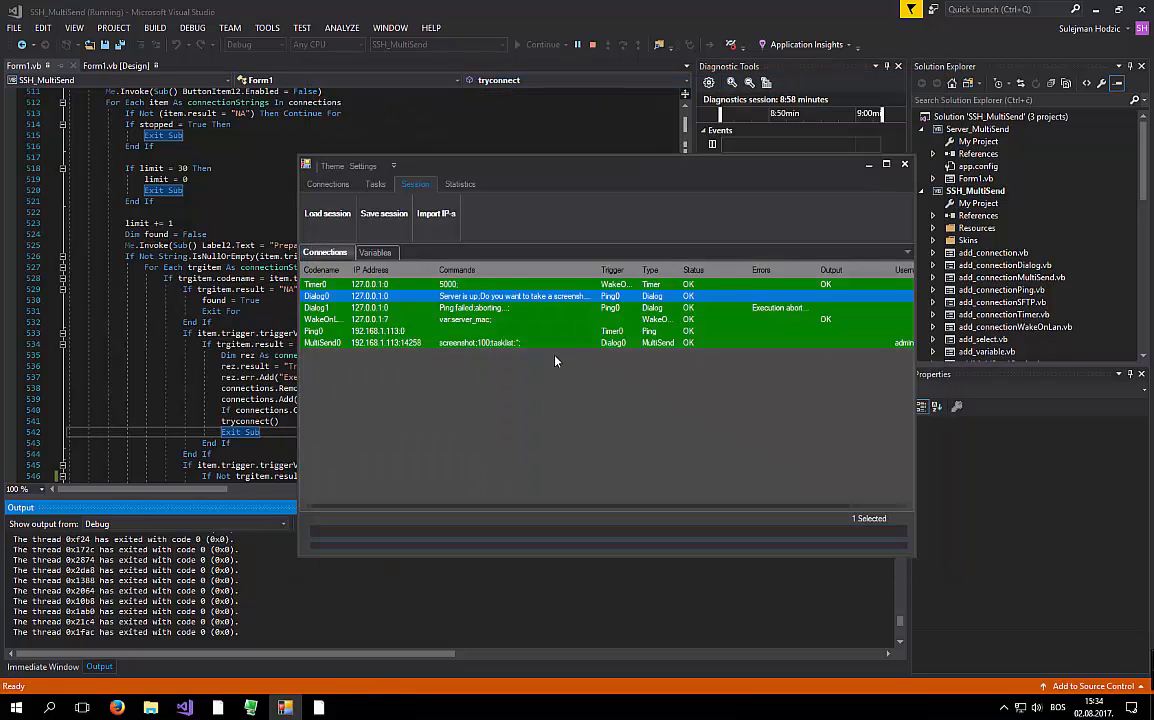
left_click(556, 361)
left_click(459, 187)
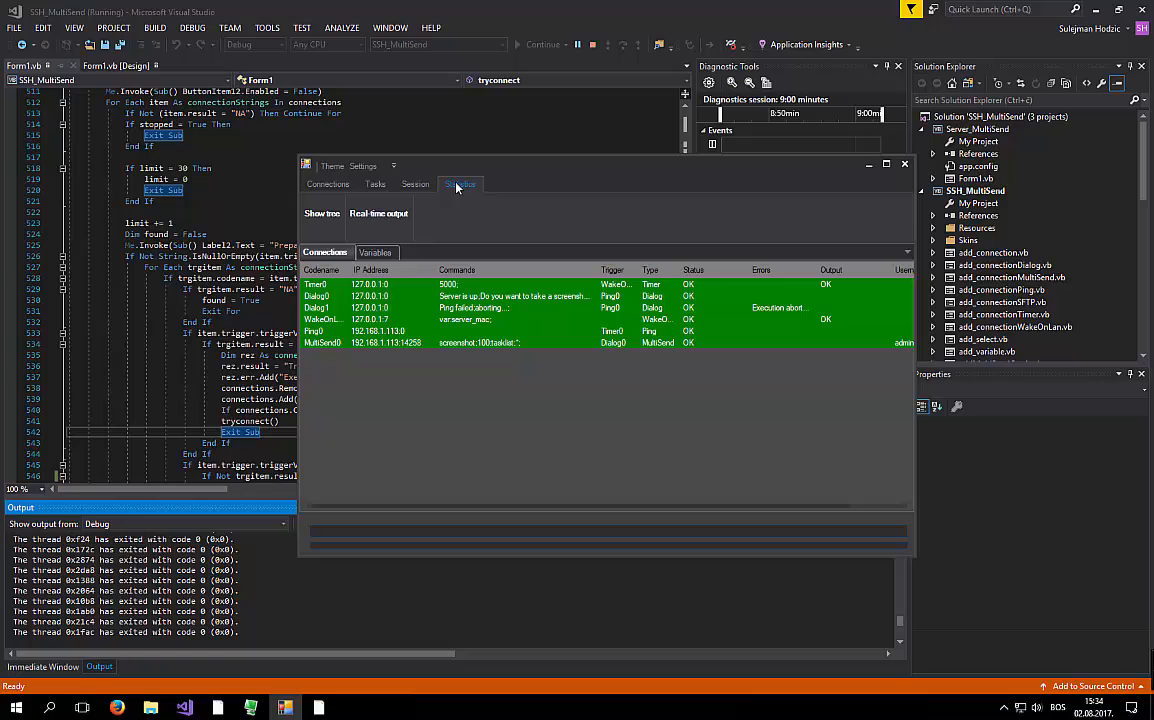
left_click(365, 217)
left_click(323, 215)
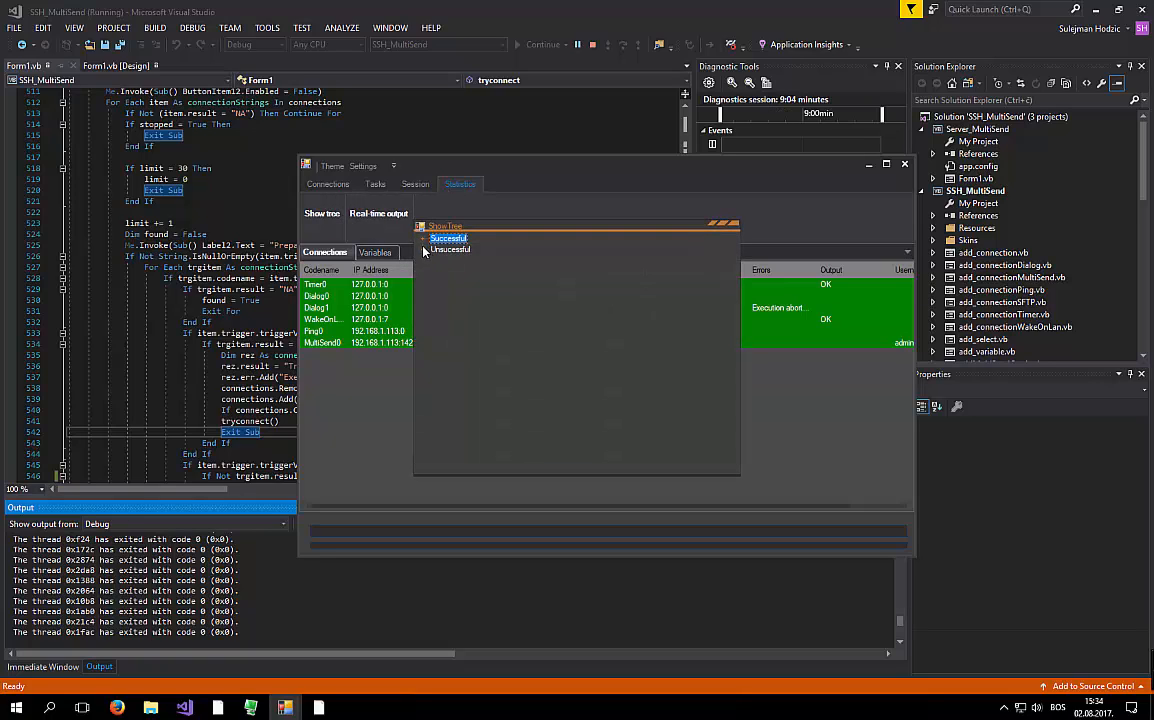
- Expand Successful and Unsuccessful results and inspect the WakeOnLan0, Timer0 and Ping0 entries
double_click(434, 239)
left_click(424, 315)
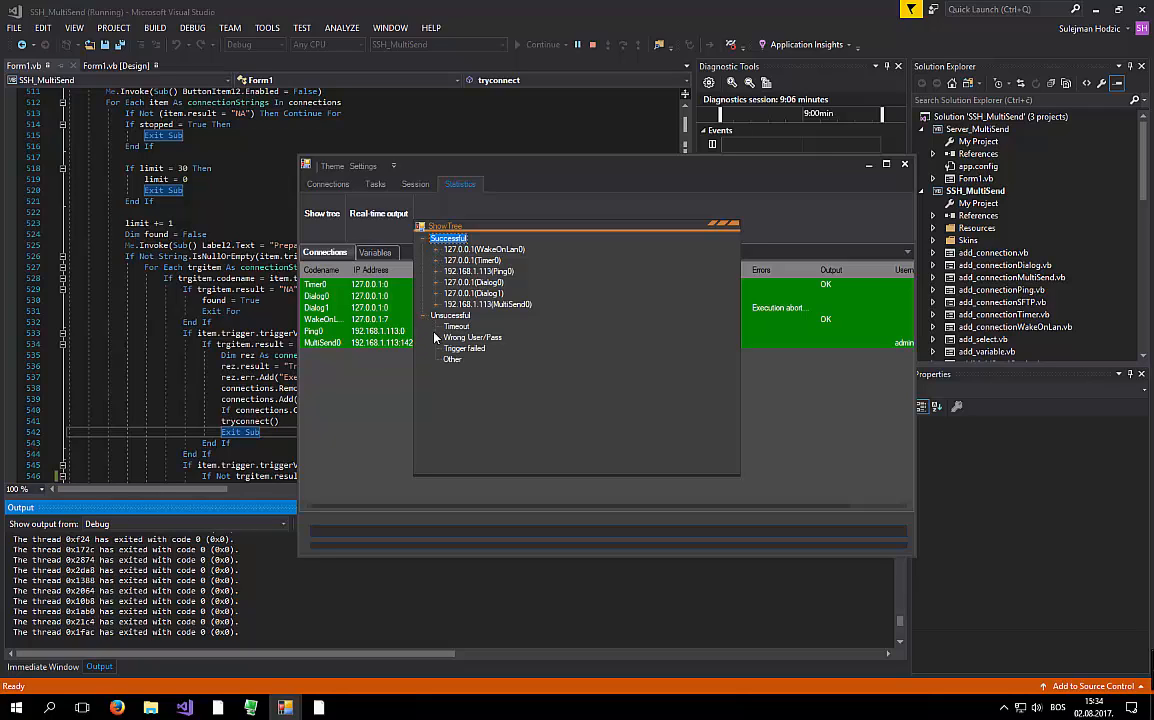
left_click(436, 249)
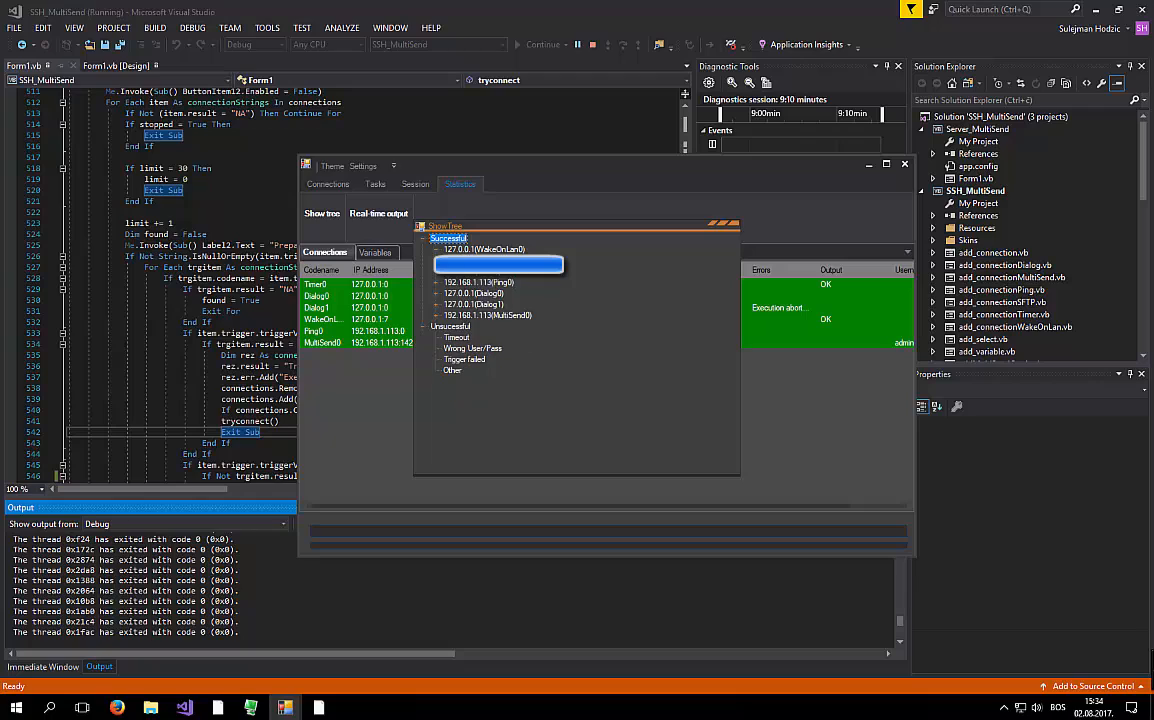
left_click(436, 249)
left_click(436, 260)
left_click(449, 271)
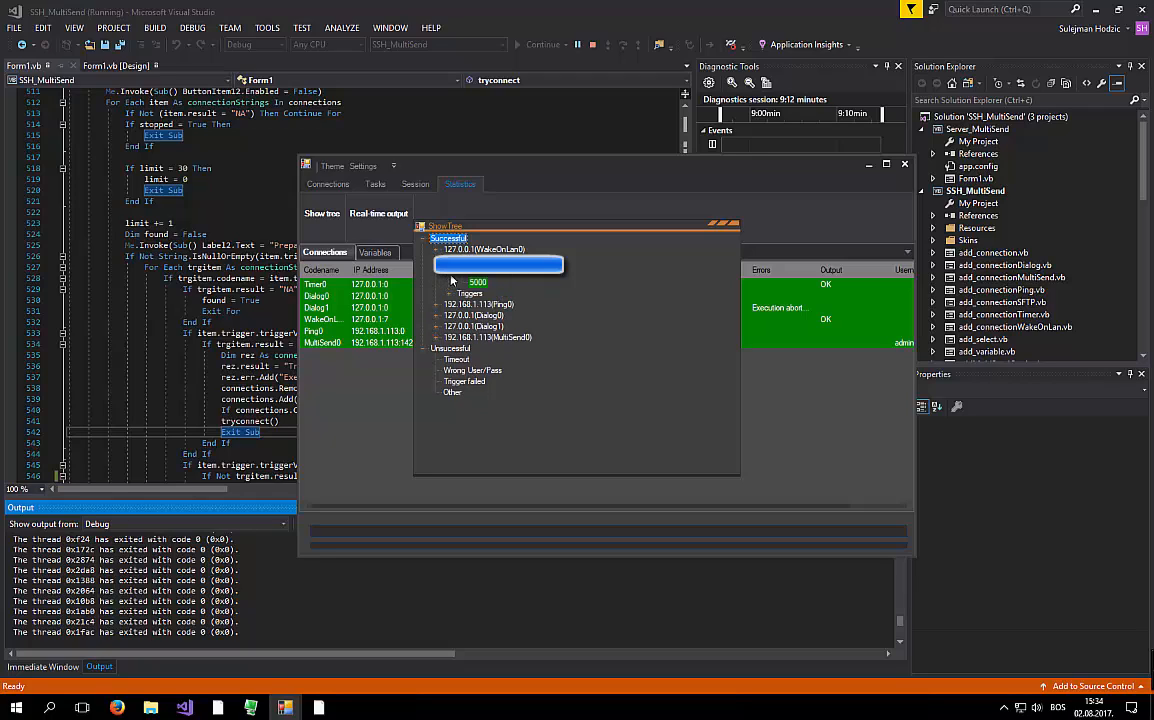
left_click(449, 271)
left_click(437, 293)
left_click(449, 315)
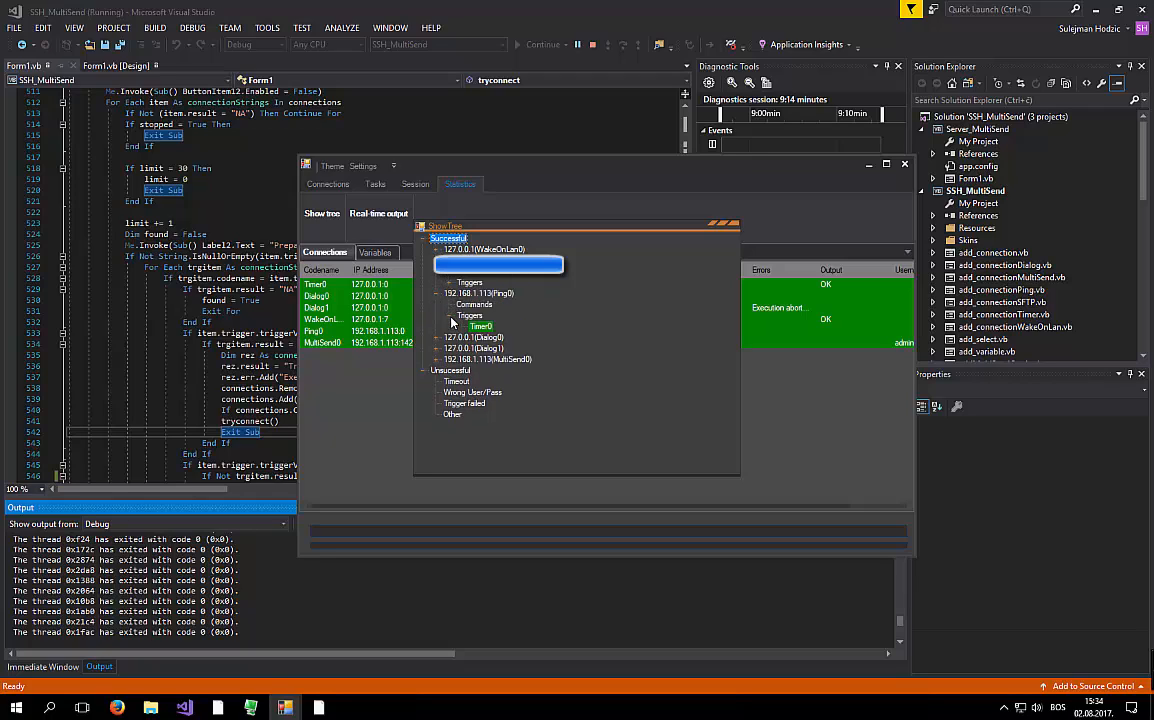
left_click(449, 315)
- Expand Dialog0's and Dialog1's commands and triggers, checking the Ping failed command and Ping0 trigger
left_click(437, 326)
left_click(450, 337)
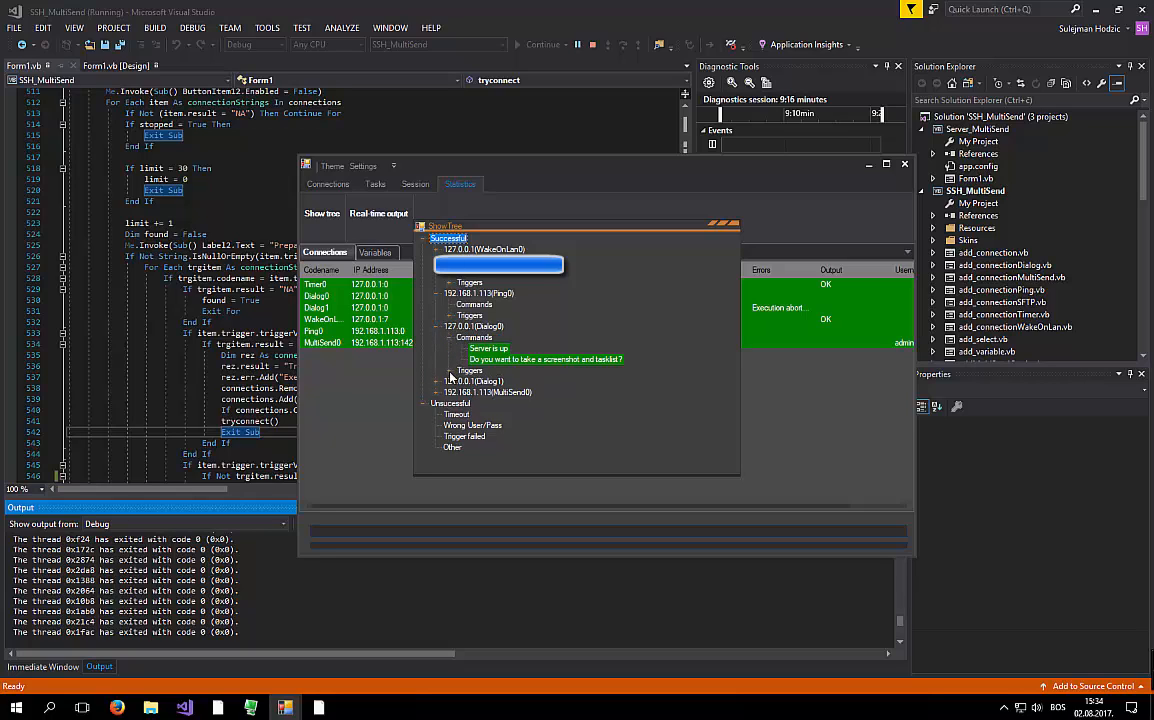
left_click(450, 370)
left_click(437, 392)
left_click(450, 403)
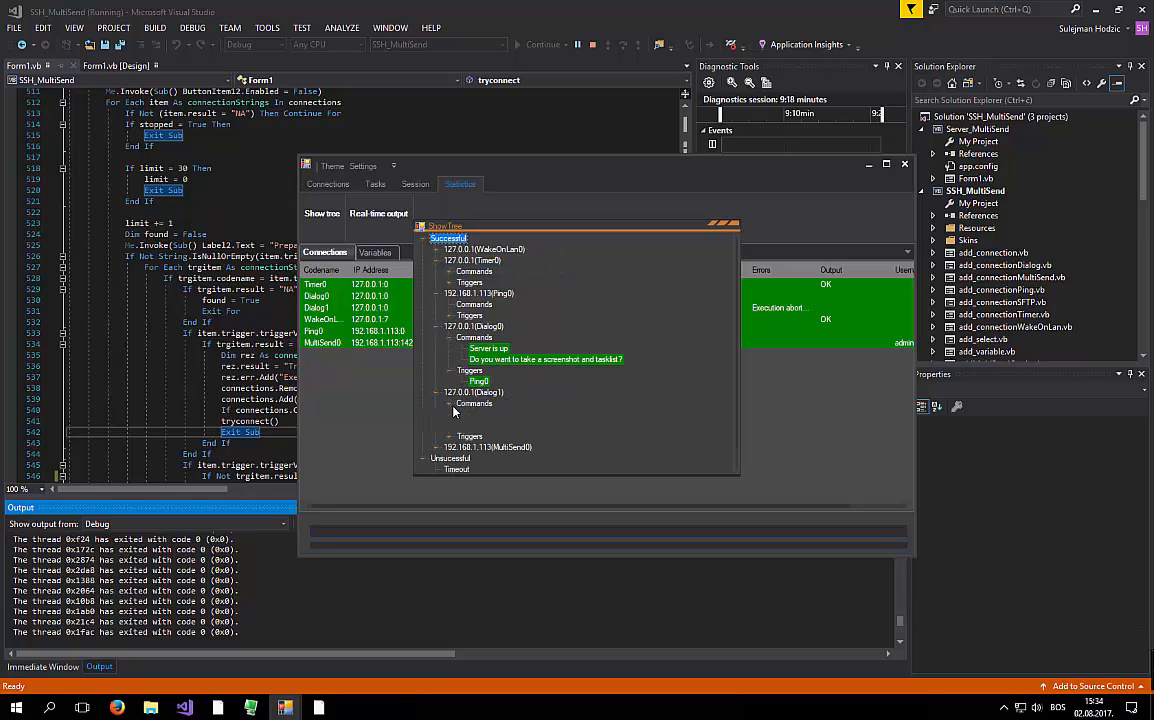
left_click(450, 436)
scroll(461, 430, "down", 1)
left_click(488, 393)
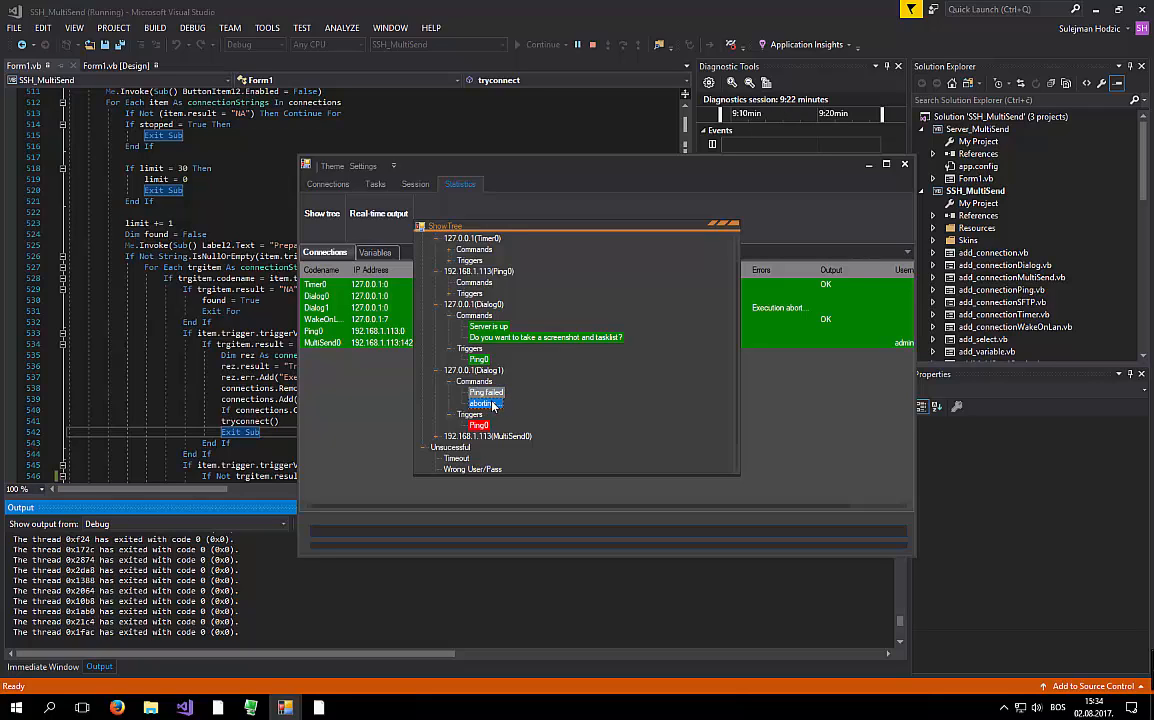
left_click(490, 372)
scroll(488, 377, "down", 1)
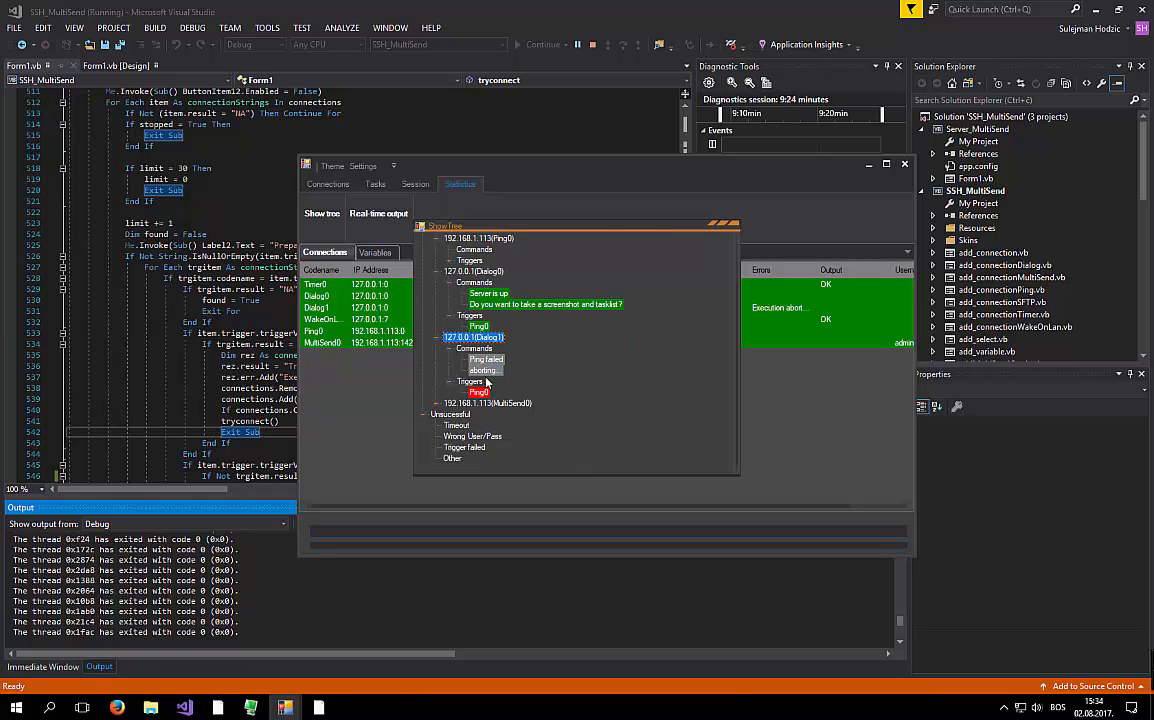
left_click(479, 392)
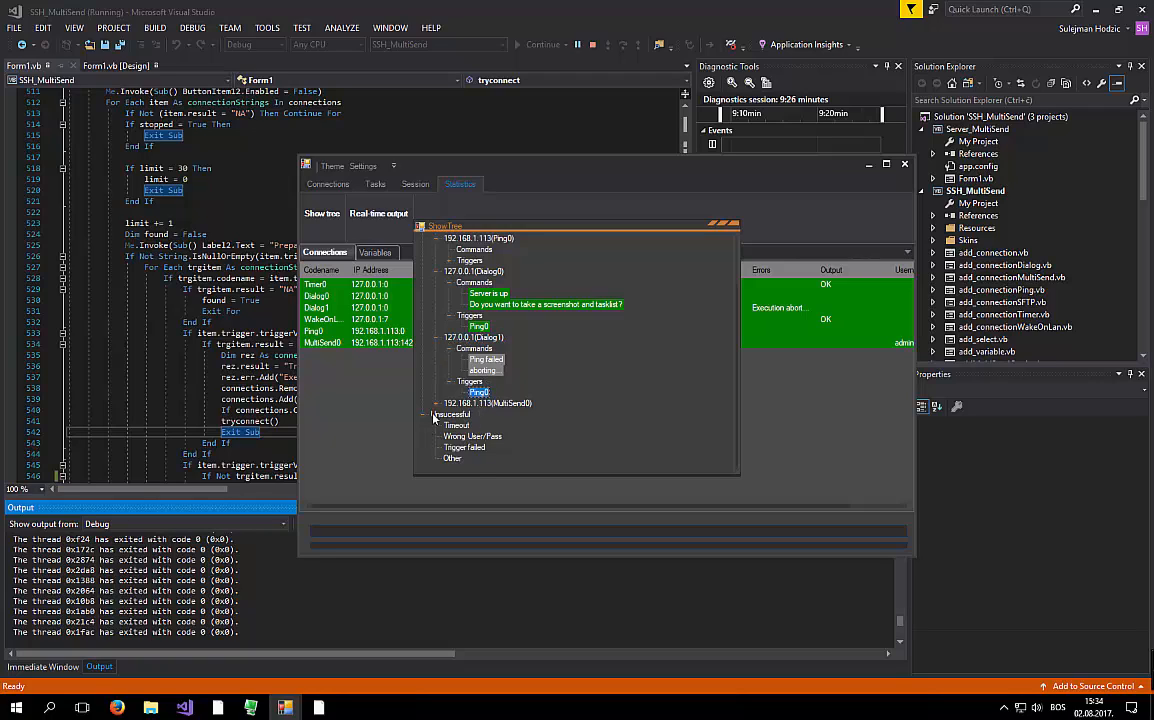
- Expand MultiSend0's commands and triggers, then close the results tree
left_click(436, 403)
left_click(449, 415)
left_click(449, 447)
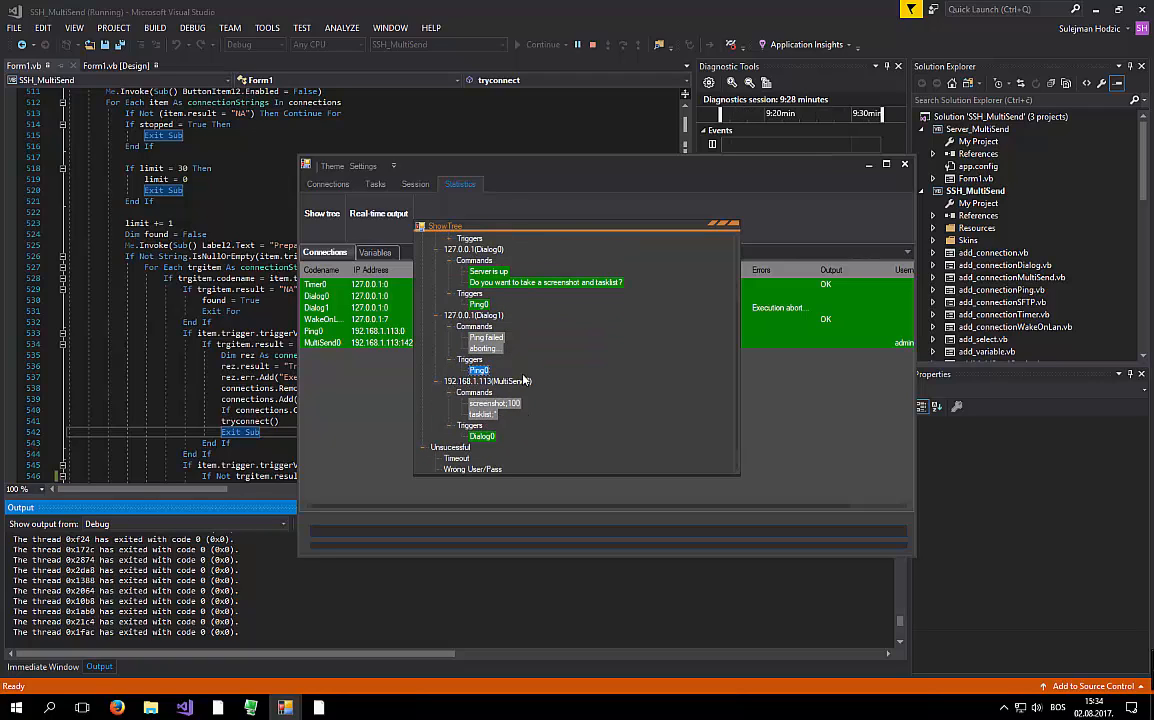
left_click(734, 230)
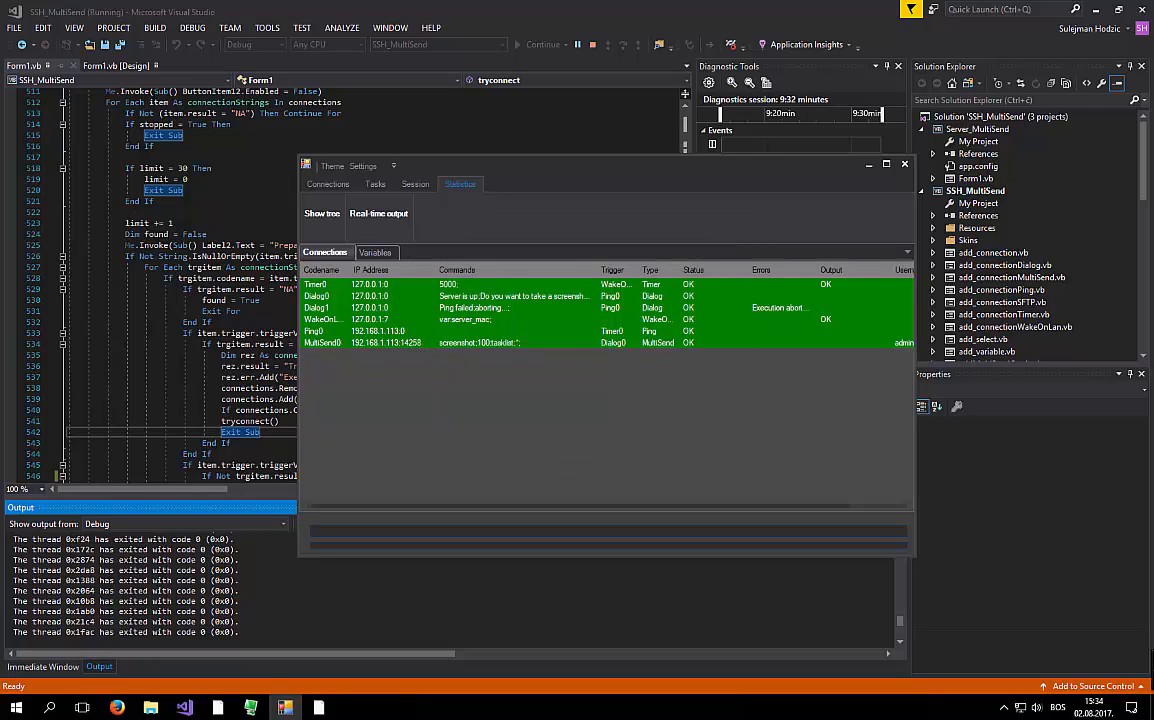